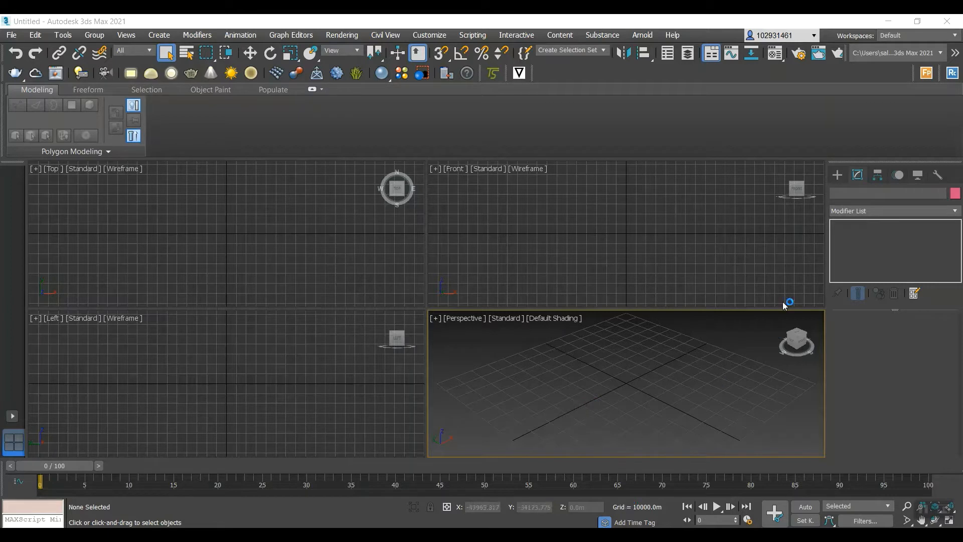
- Draw a standard primitive plane in the Front viewport, about 96324 m long and 257541 m wide, and maximize that viewport
click(837, 175)
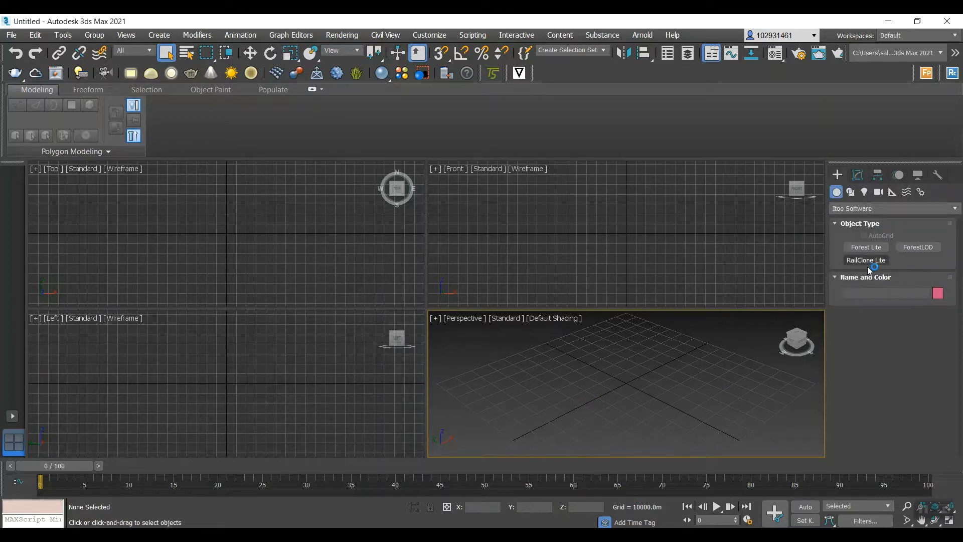
click(868, 208)
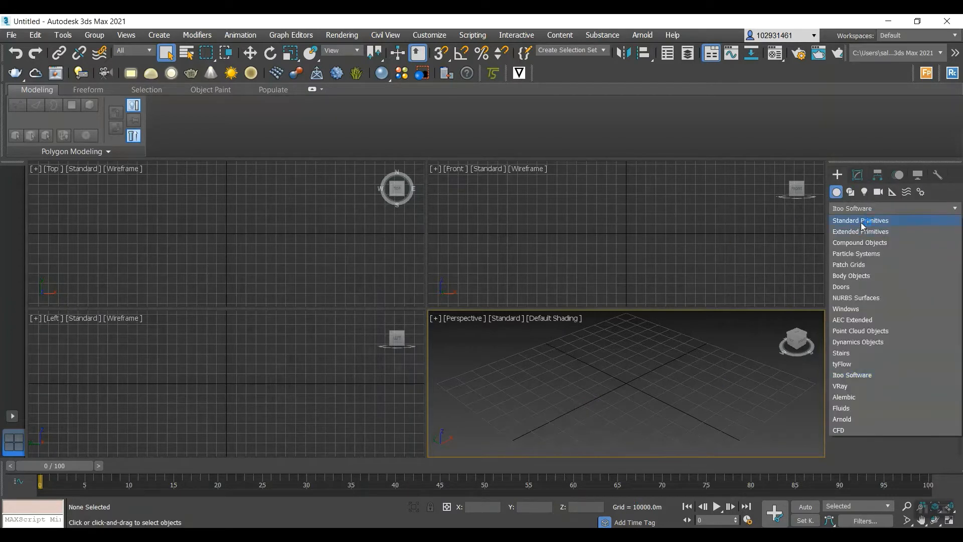
click(864, 223)
click(919, 302)
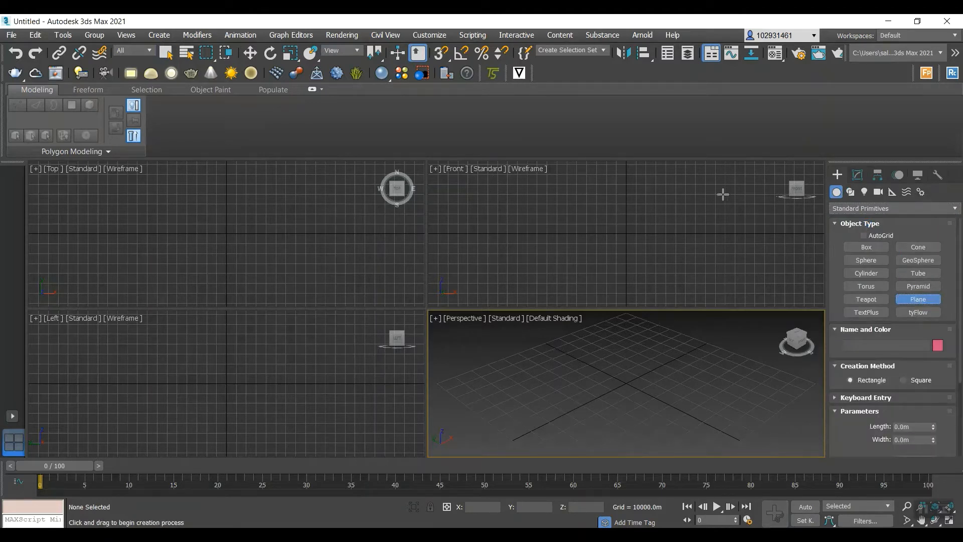
drag(745, 184, 490, 279)
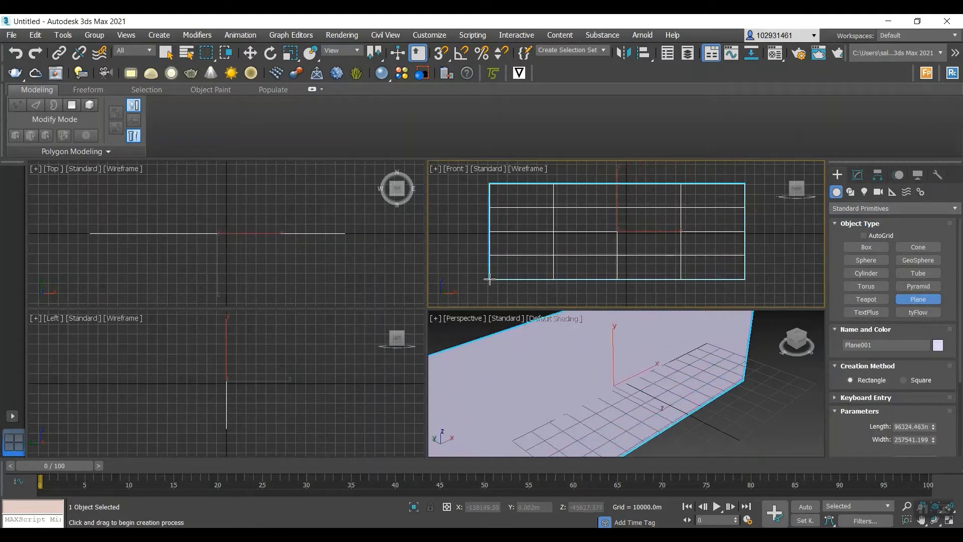
key(alt+w)
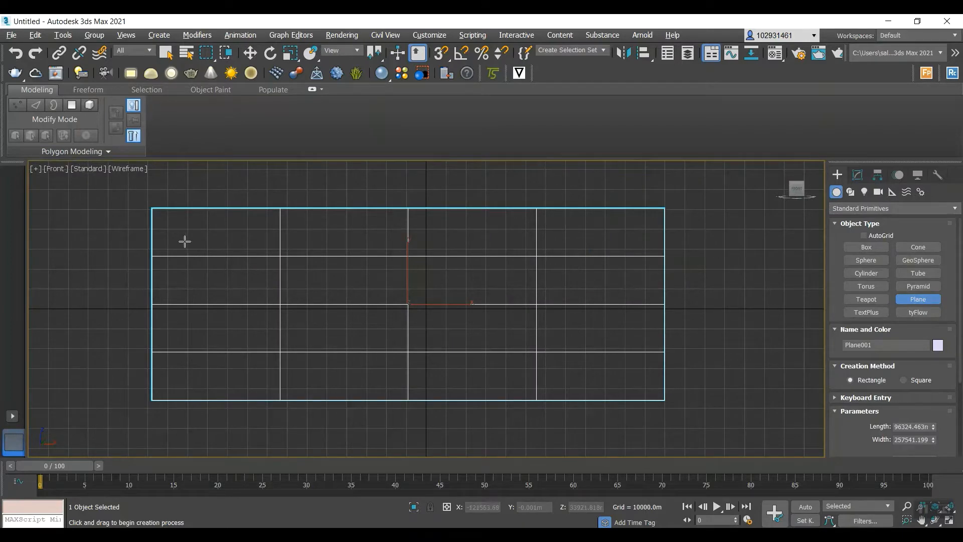
- Set the plane's length to 100 m and its width to 200 m
click(859, 174)
click(916, 339)
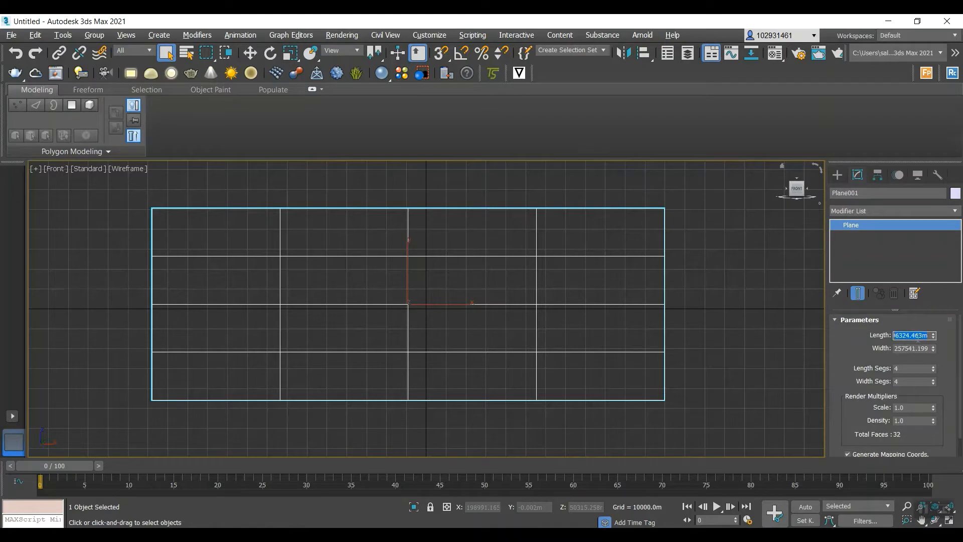
text(100)
click(919, 344)
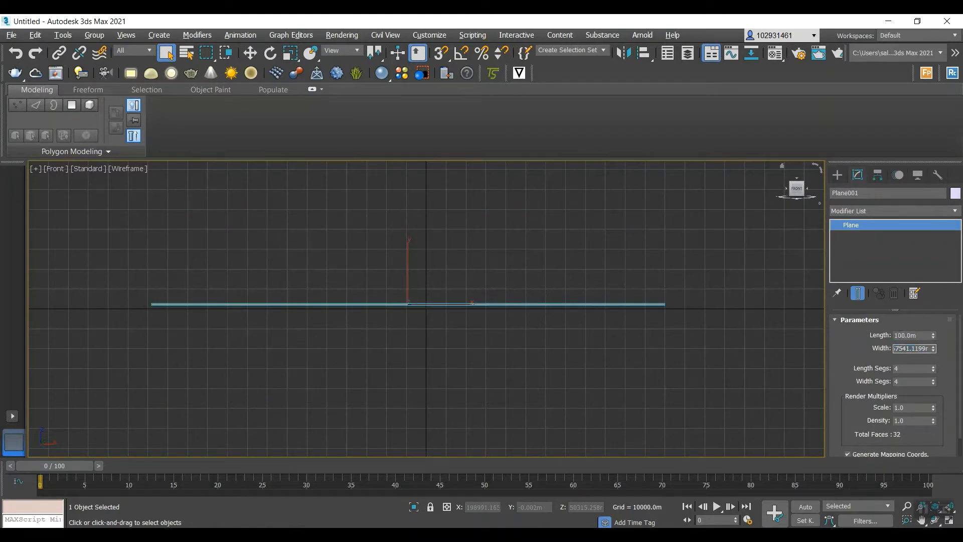
text(200)
key(Return)
scroll(417, 303, up, 5)
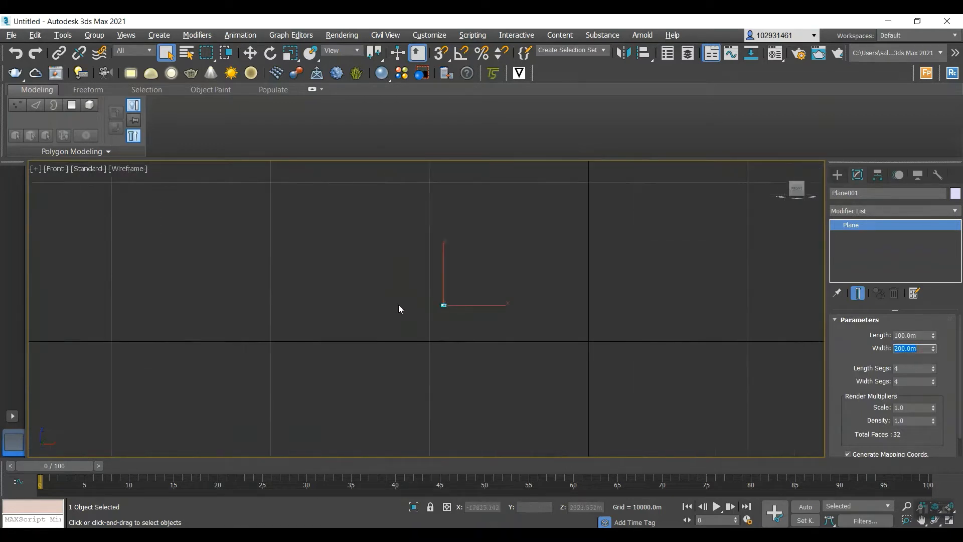
scroll(396, 307, up, 10)
scroll(495, 294, down, 2)
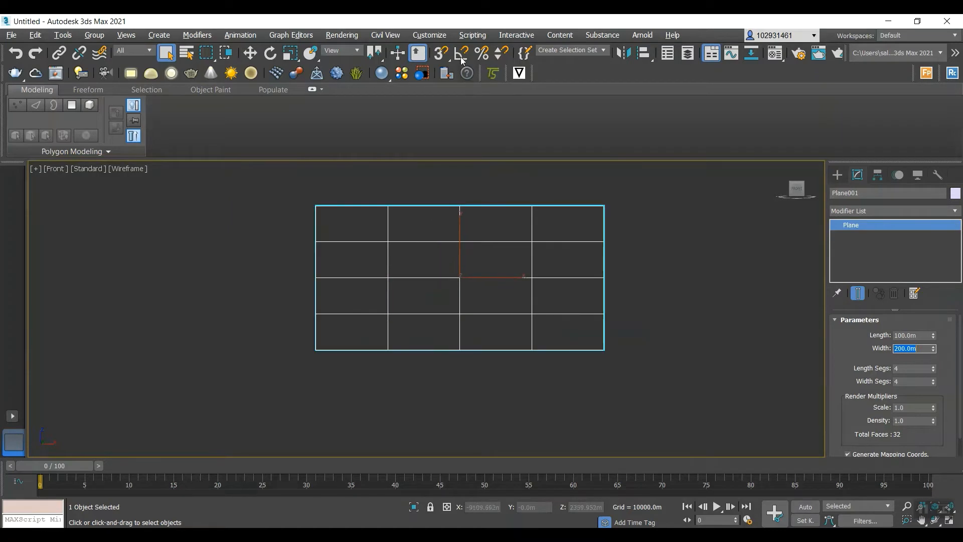
- Set the system unit scale to 1 unit = 1.0 Meters
click(429, 36)
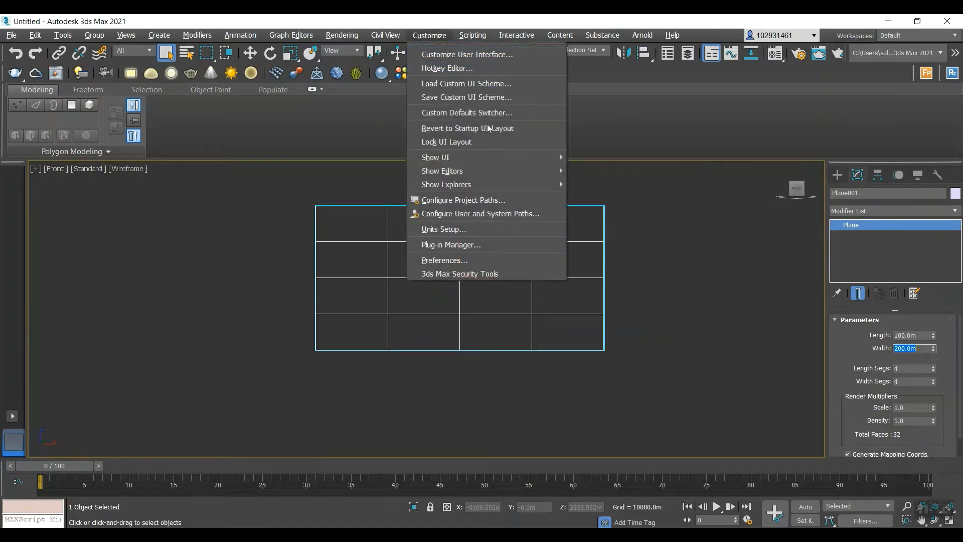
click(486, 222)
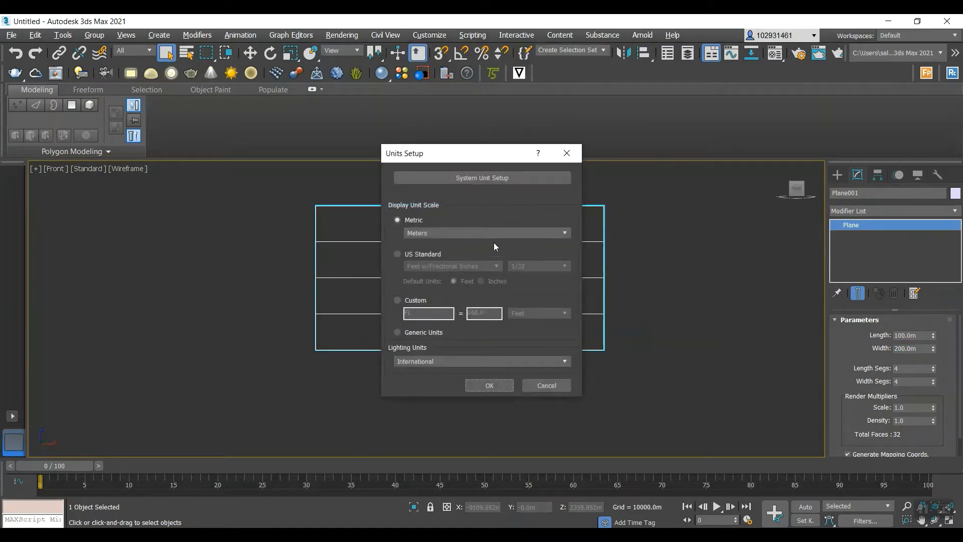
click(474, 178)
click(525, 235)
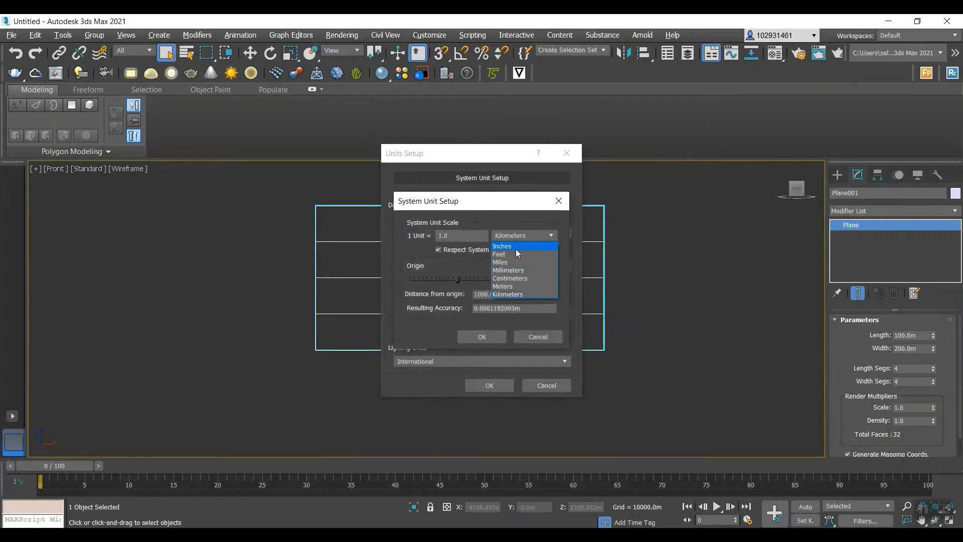
click(519, 286)
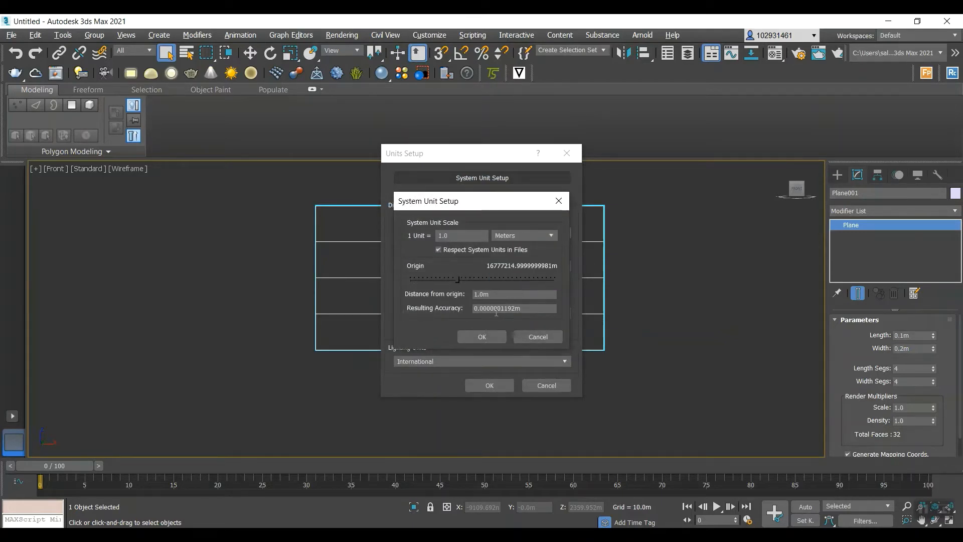
click(482, 338)
click(490, 386)
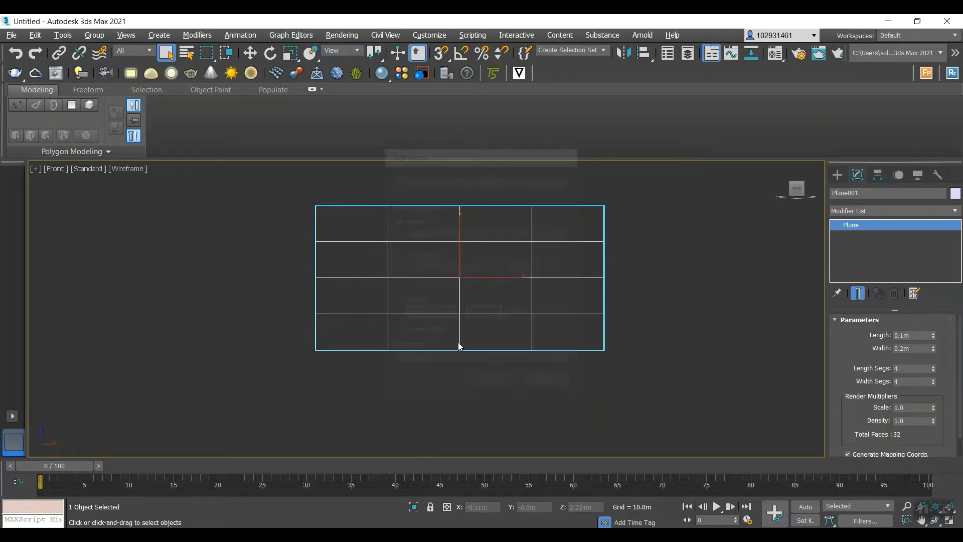
- Re-enter the plane's dimensions in the new units as 100 m length and 200 m width
click(914, 334)
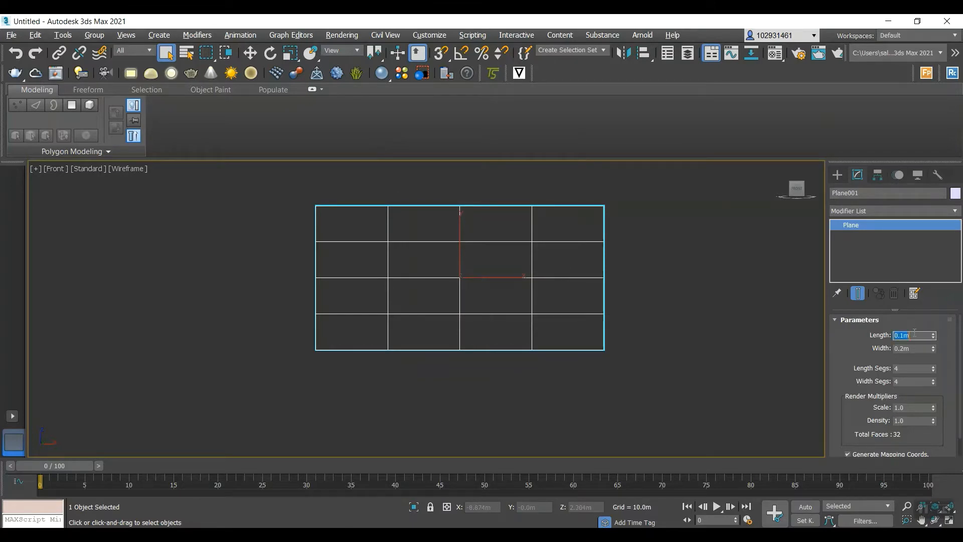
text(100)
click(923, 350)
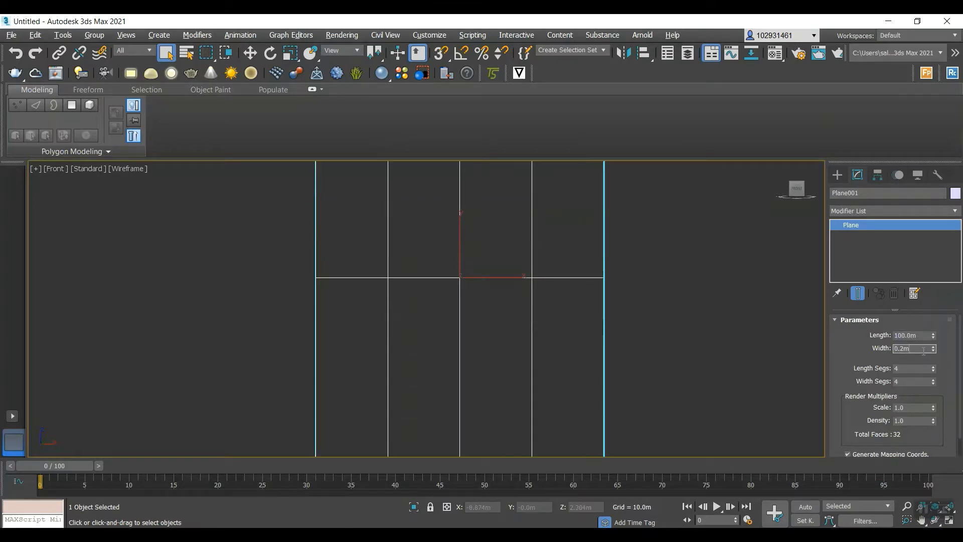
text(200)
- Divide the plane into 10 length segments and 20 width segments
click(910, 368)
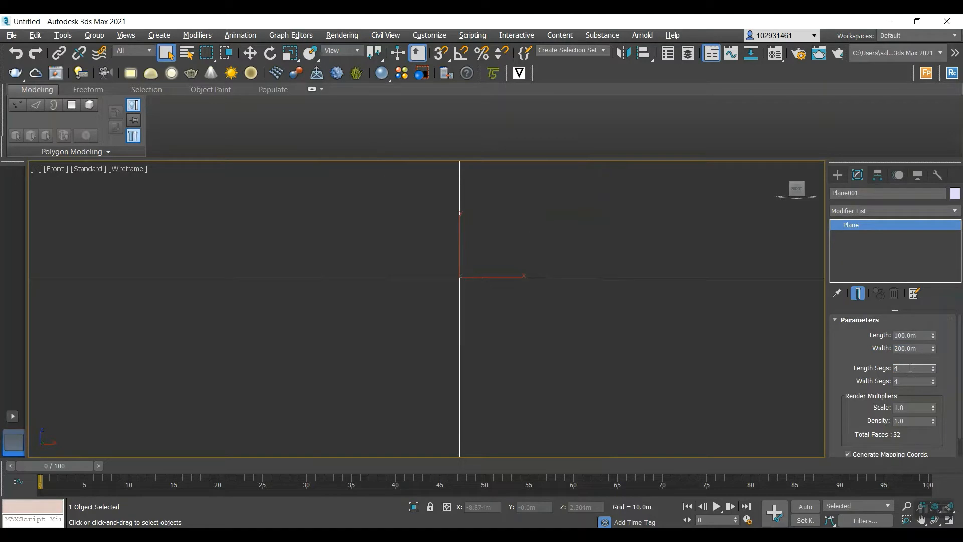
scroll(519, 279, down, 10)
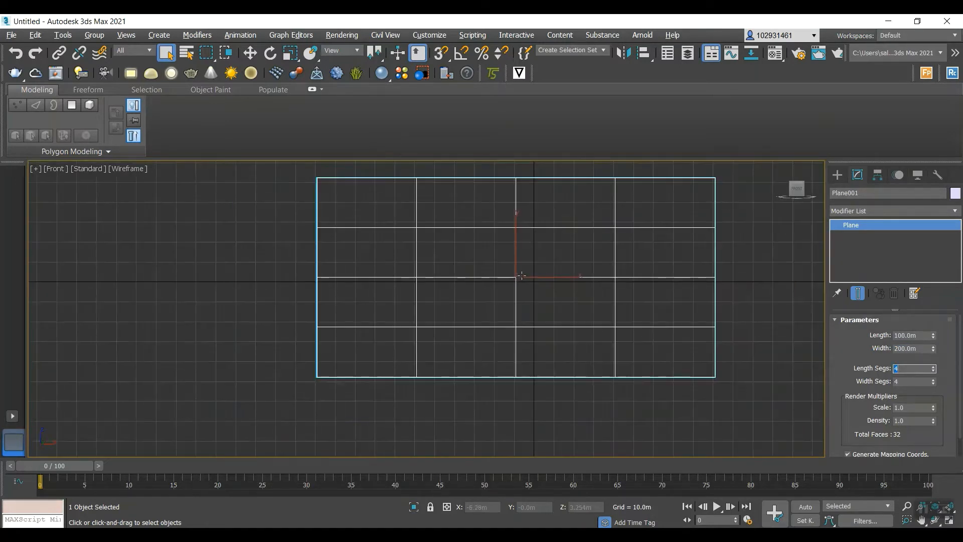
scroll(522, 276, up, 4)
text(10)
click(912, 382)
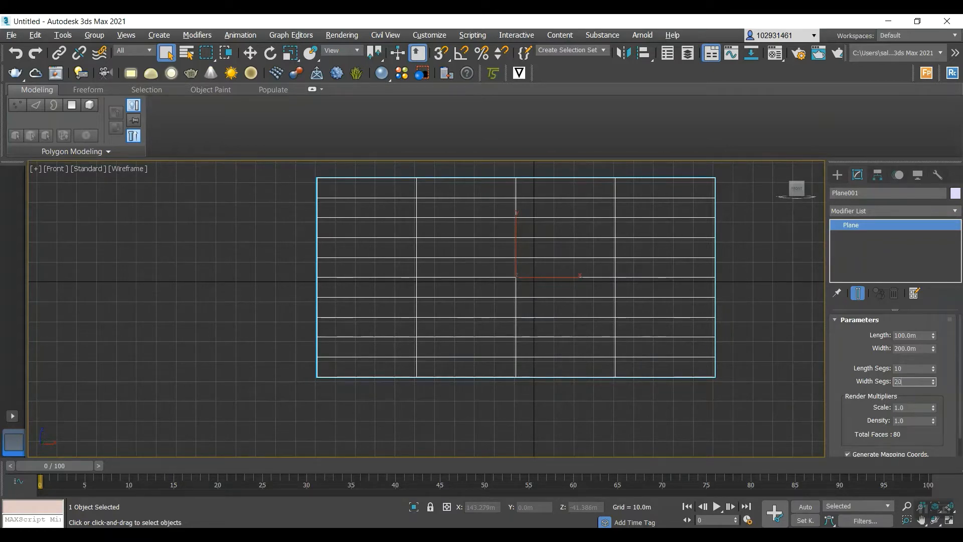
text(20)
key(Return)
scroll(468, 230, up, 2)
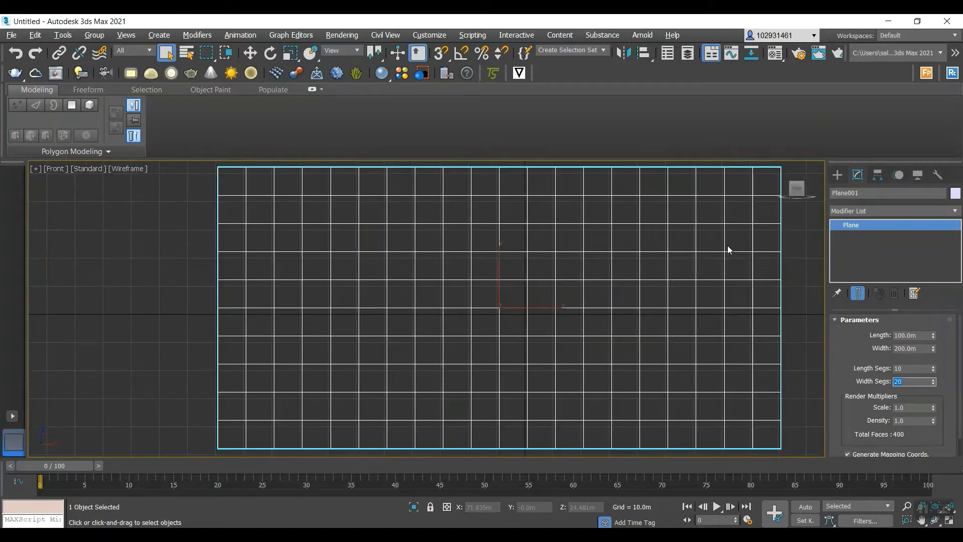
scroll(565, 286, down, 2)
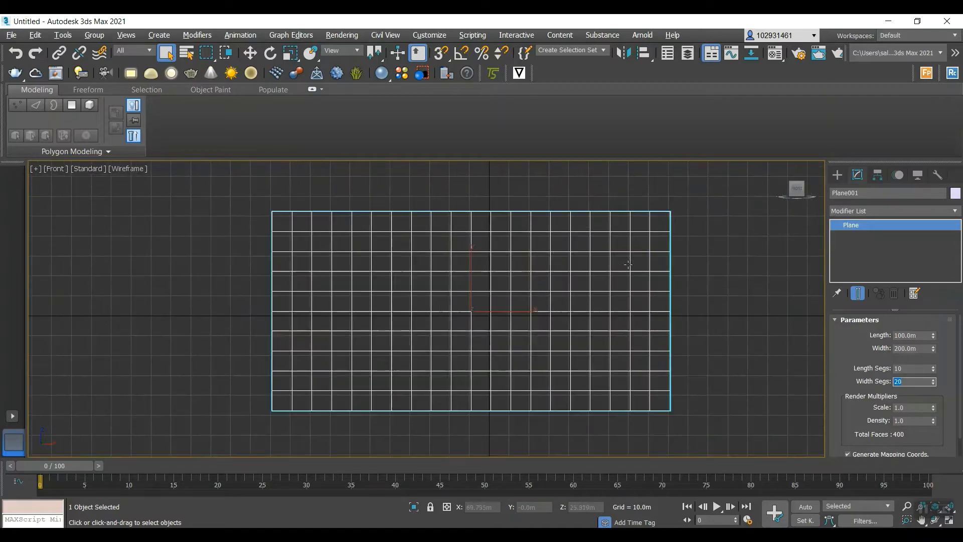
- Hide the viewport grid and convert the plane to an Editable Poly
click(781, 267)
key(g)
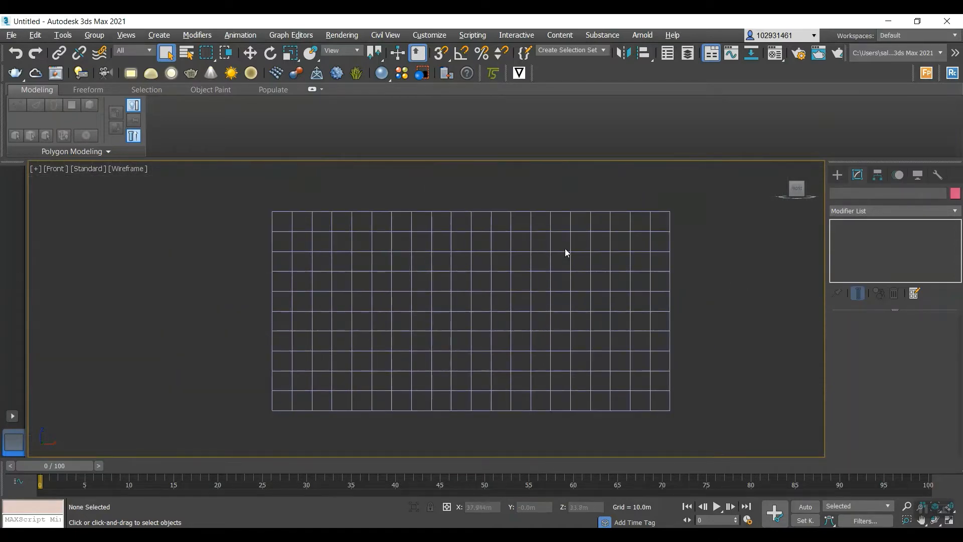
click(549, 308)
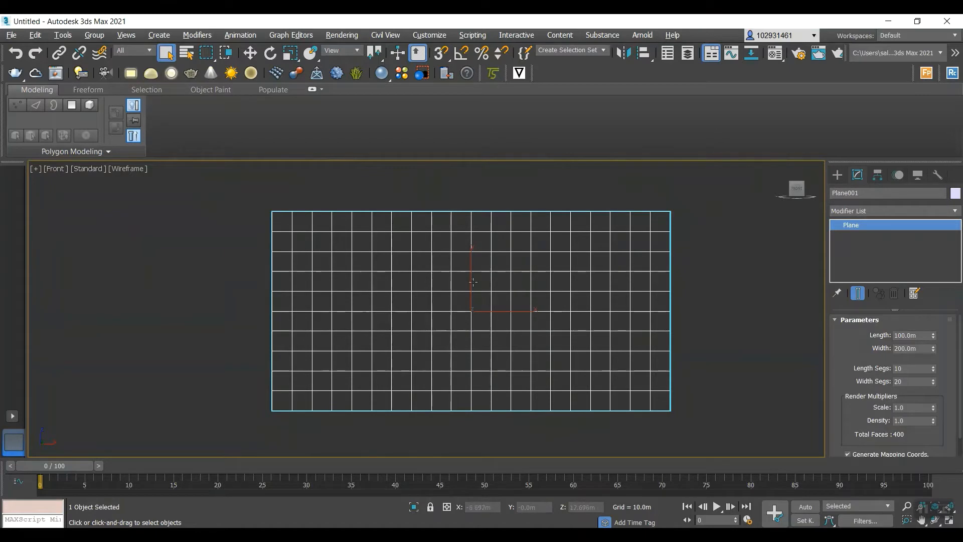
right_click(551, 295)
mouse_move(627, 433)
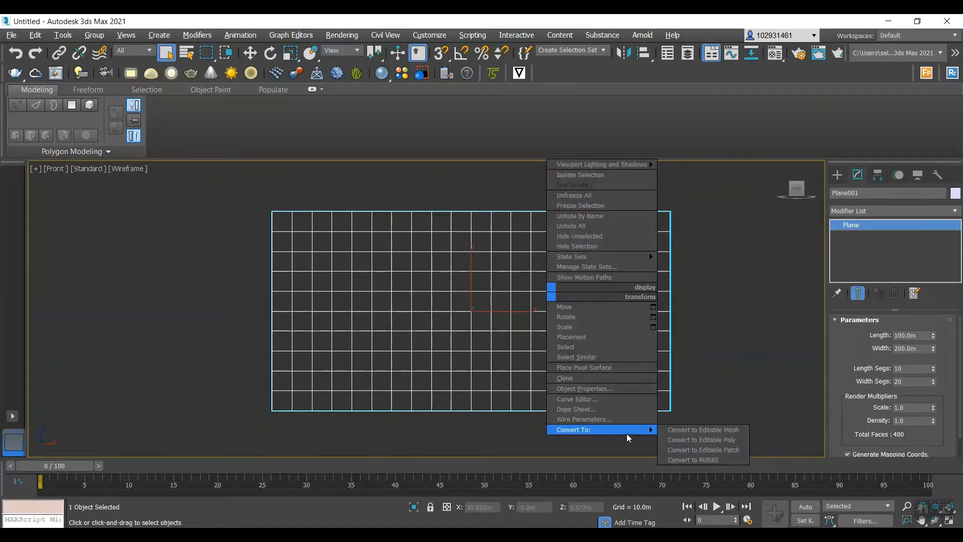
click(746, 441)
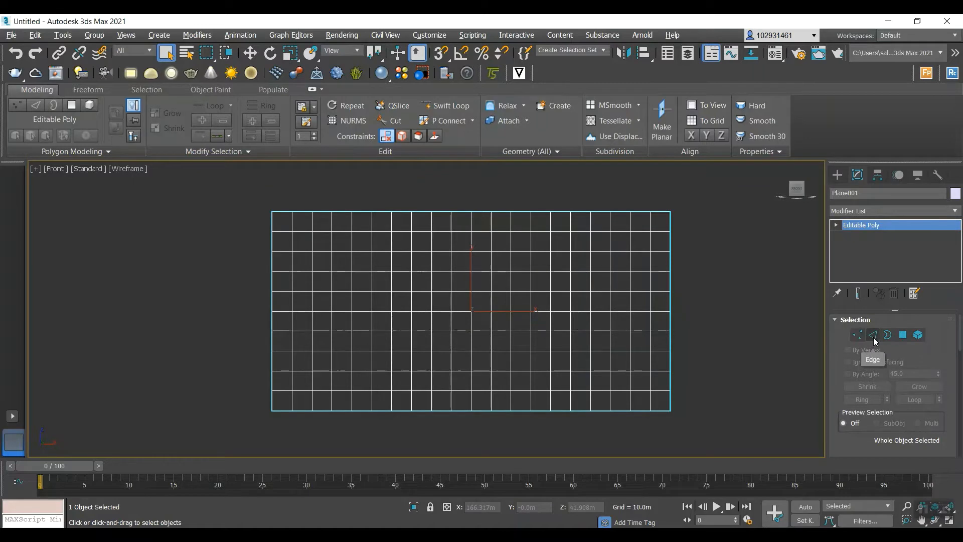
- At polygon level, use Generate Topology to apply the irregular rounded-cell procedural pattern to the plane
click(903, 335)
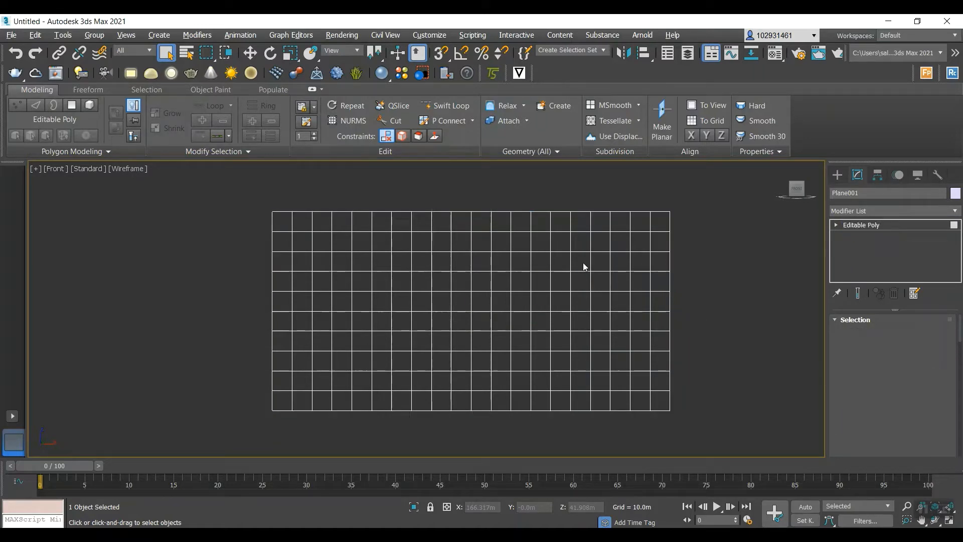
scroll(546, 274, down, 2)
scroll(532, 269, up, 2)
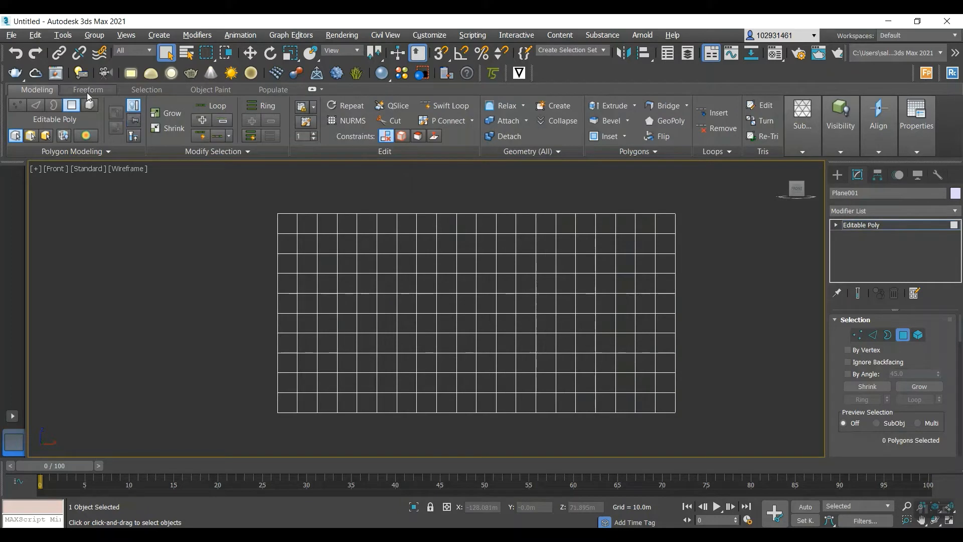
click(104, 153)
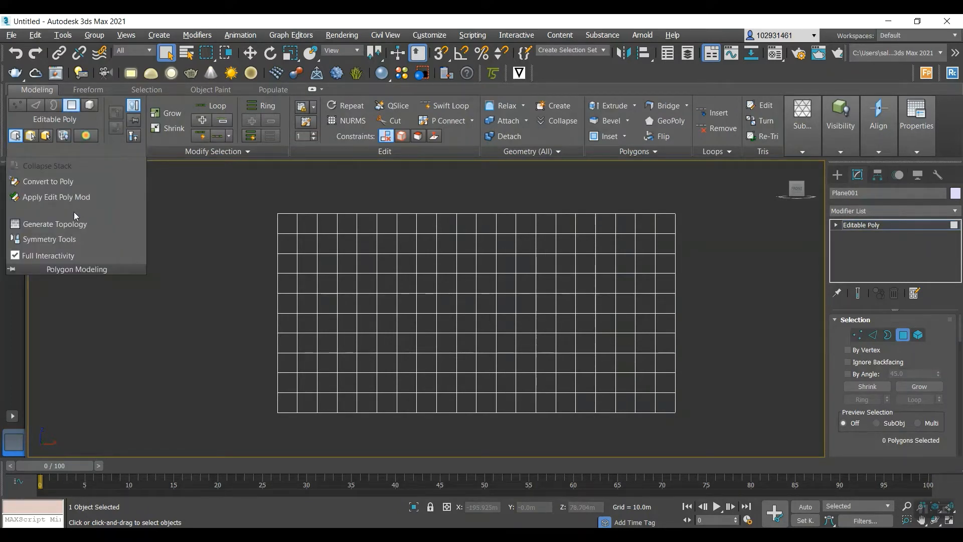
click(50, 229)
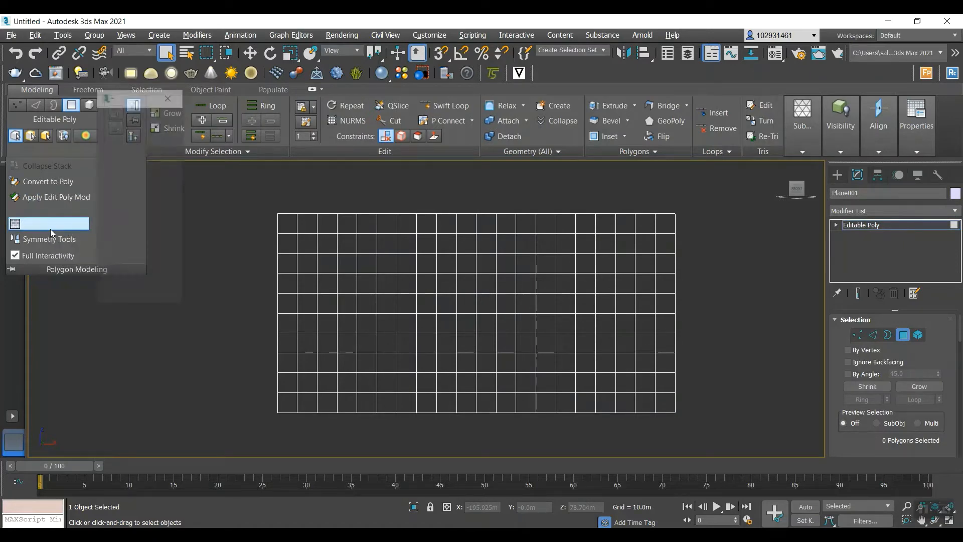
drag(129, 102, 109, 132)
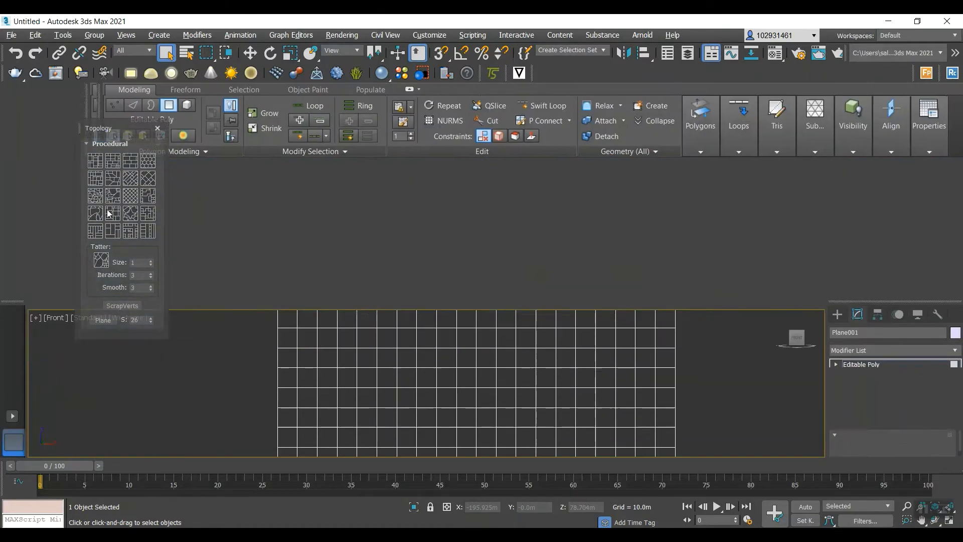
mouse_move(107, 210)
mouse_down()
mouse_move(121, 261)
mouse_move(116, 207)
mouse_up()
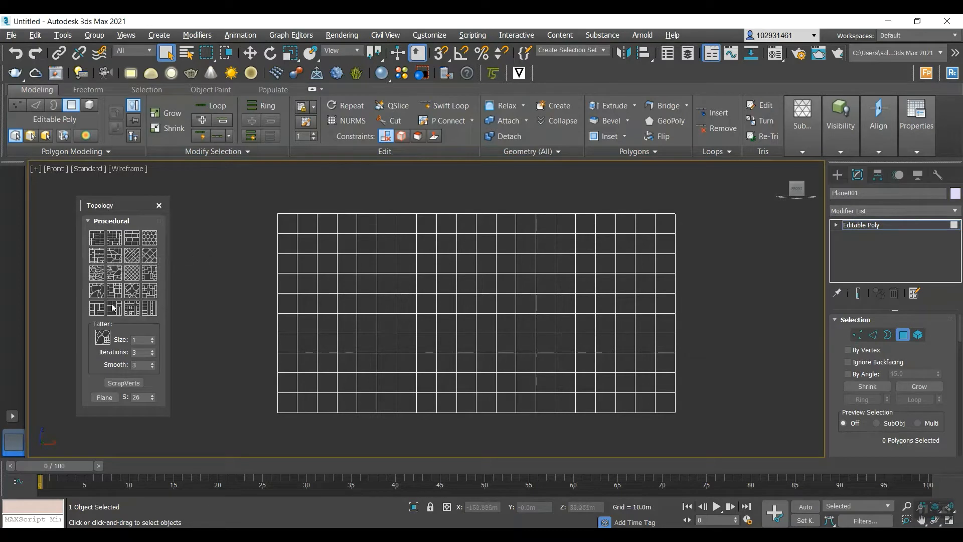
click(96, 279)
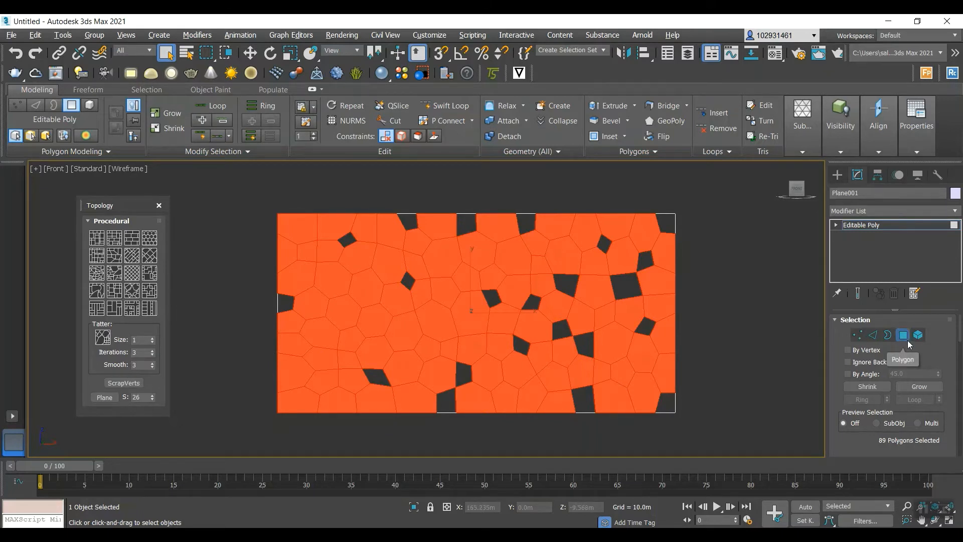
- Select all polygons of the panel and start an Inset that treats each polygon individually
key(ctrl+a)
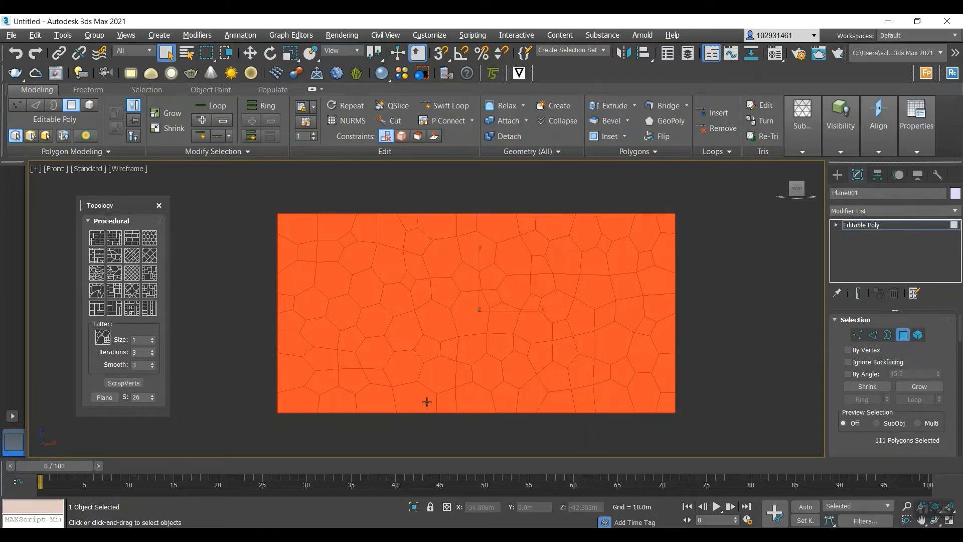
alt+middle_drag(427, 402, 473, 370)
scroll(484, 316, down, 2)
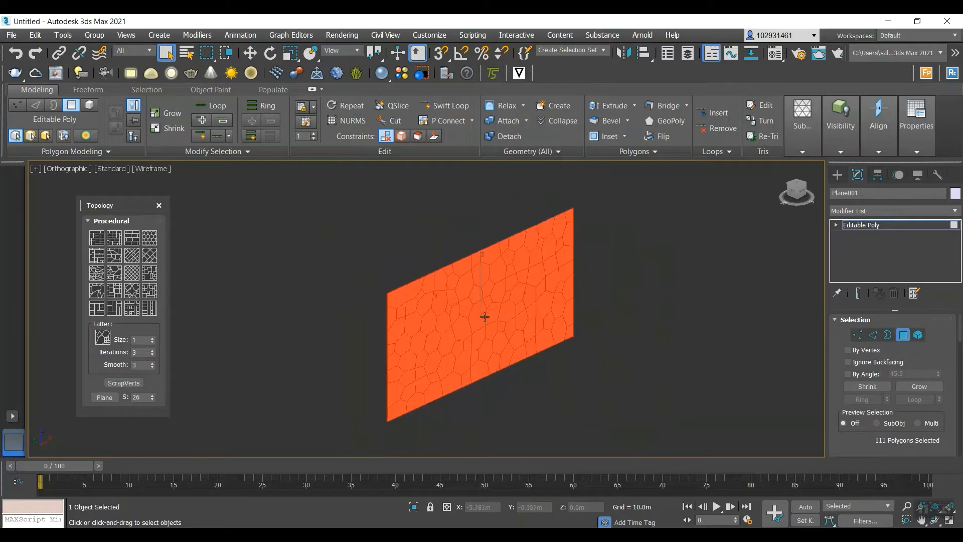
scroll(485, 316, up, 2)
scroll(518, 278, up, 4)
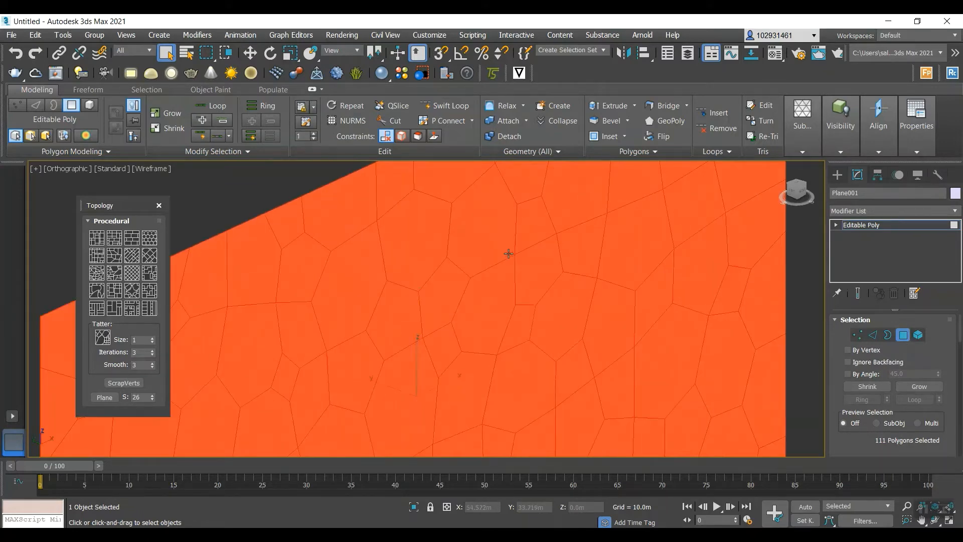
scroll(507, 254, down, 2)
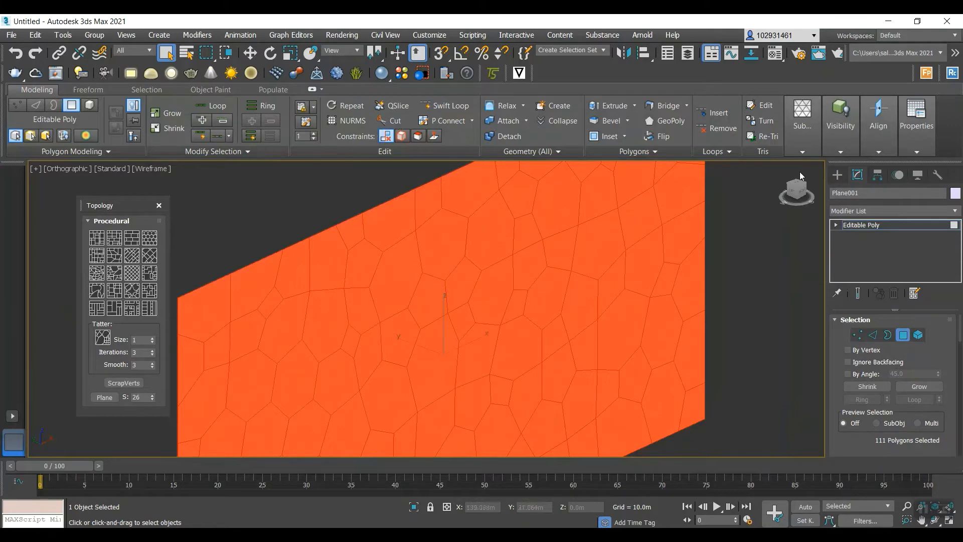
scroll(920, 406, down, 5)
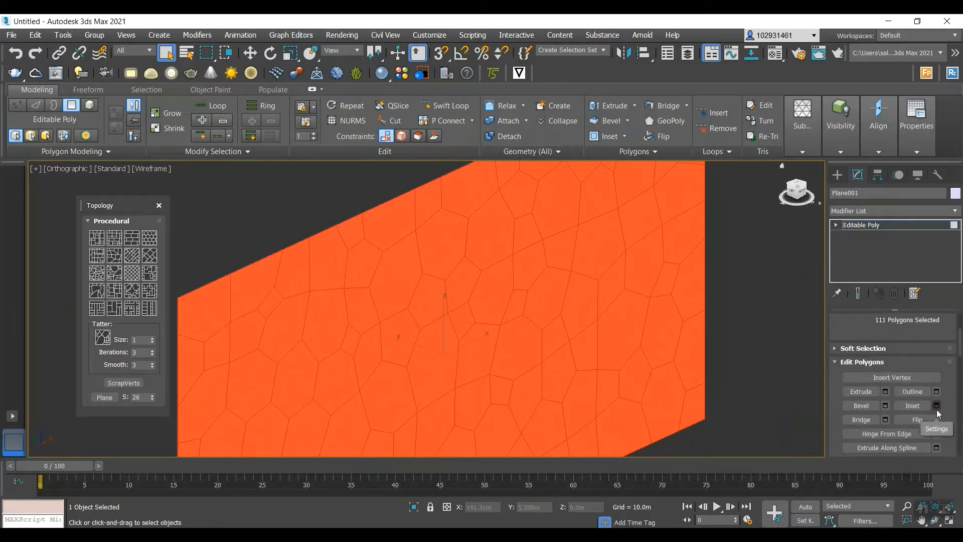
click(936, 405)
click(437, 316)
click(438, 320)
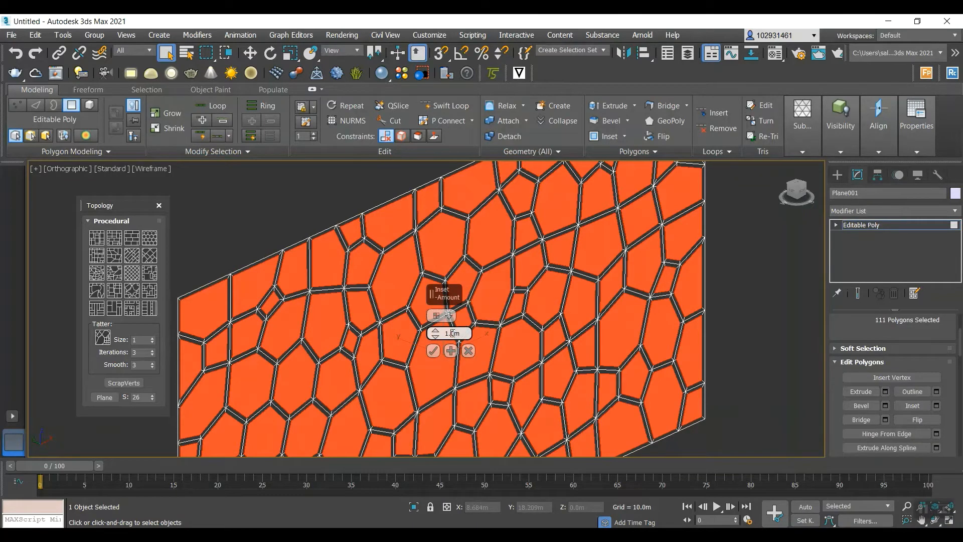
- Set the inset amount to 0.5 m and apply it to all the cells
double_click(451, 333)
text(0.5m)
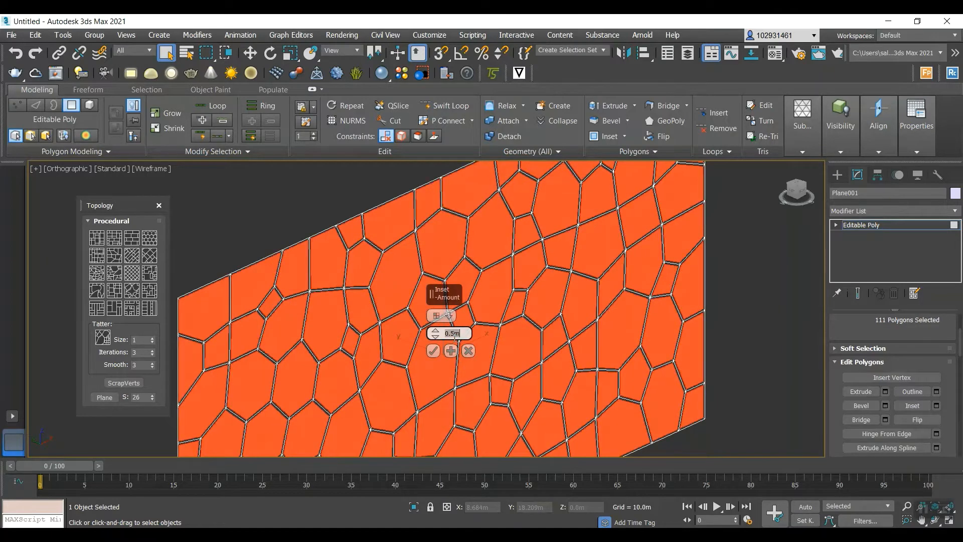
scroll(401, 206, up, 6)
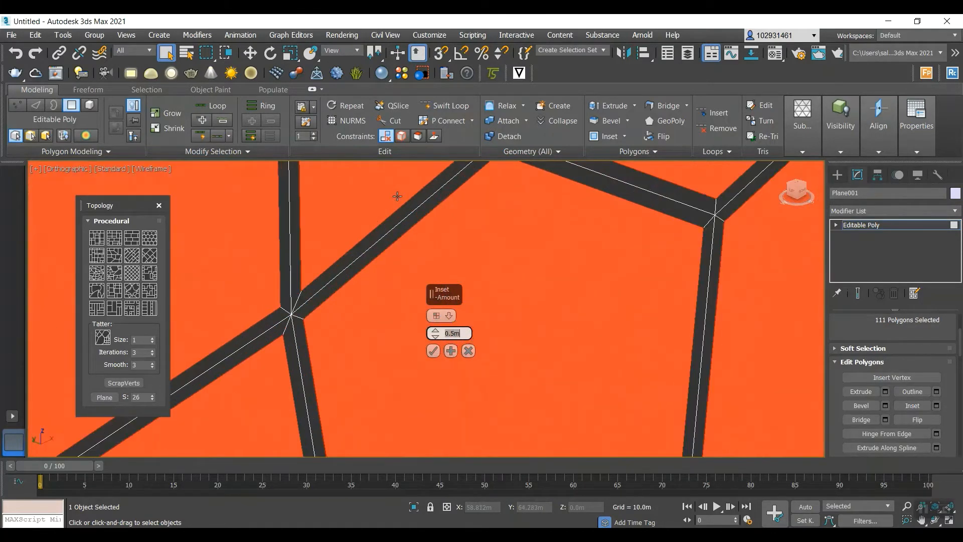
scroll(401, 206, down, 4)
alt+middle_drag(545, 348, 607, 387)
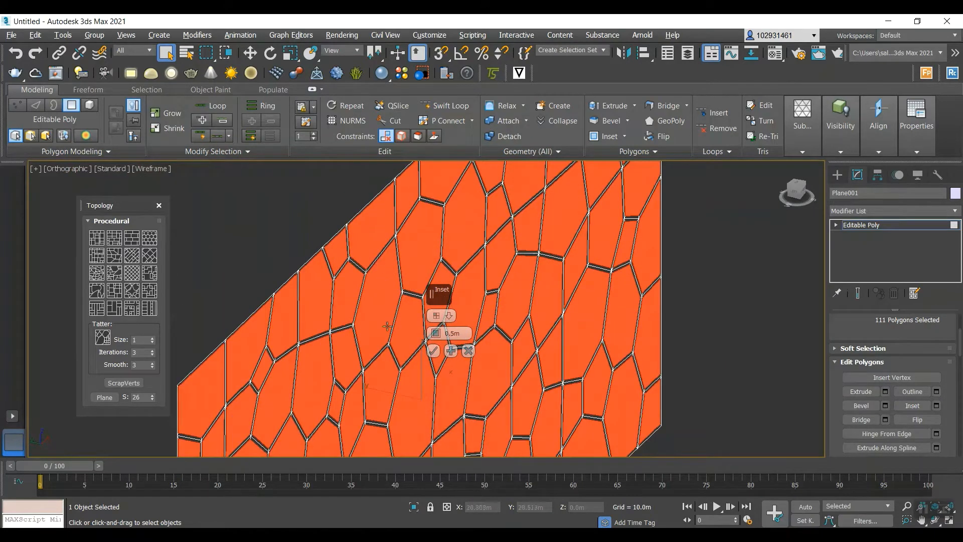
scroll(387, 326, down, 4)
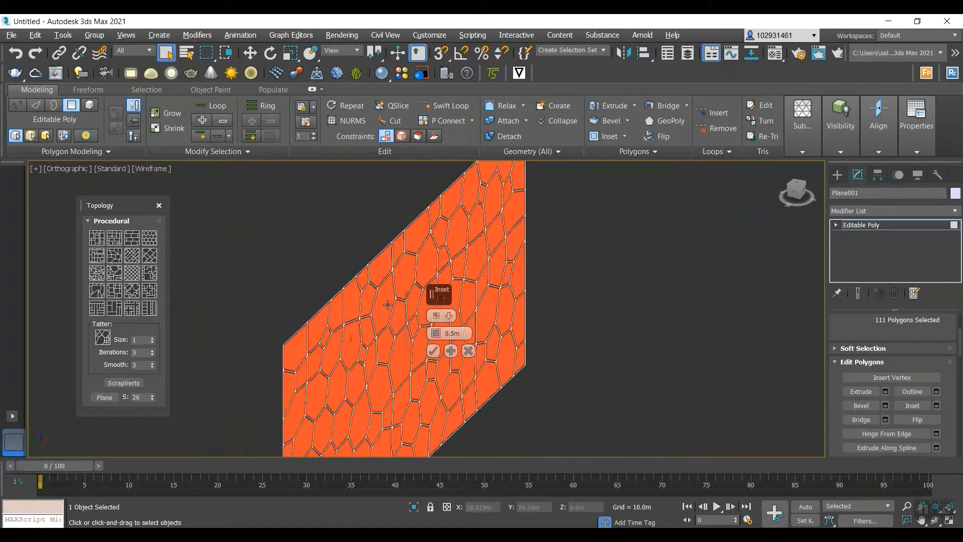
click(432, 353)
scroll(519, 284, down, 3)
- Try to pull the inset polygons away from the plane with the Move tool
click(250, 53)
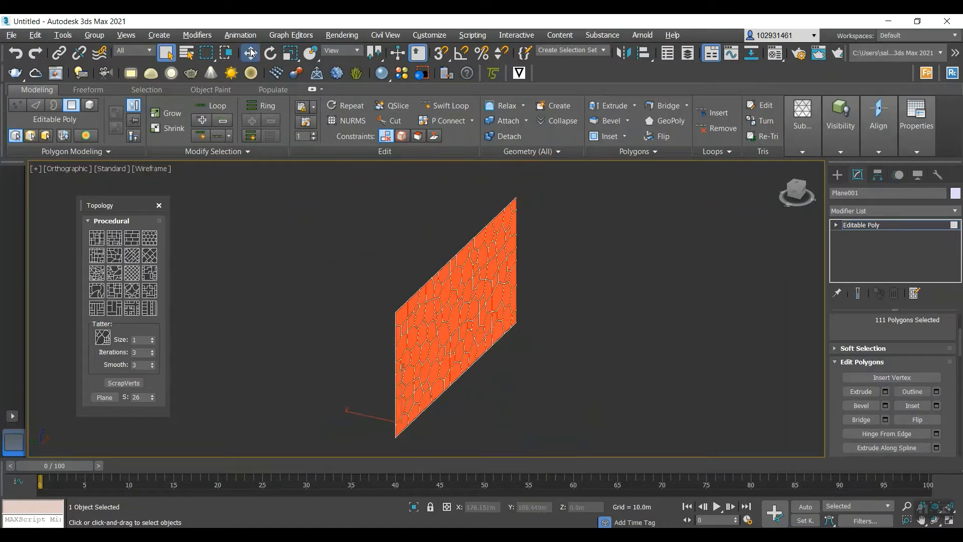
scroll(413, 411, up, 3)
drag(509, 290, 557, 253)
key(ctrl+a)
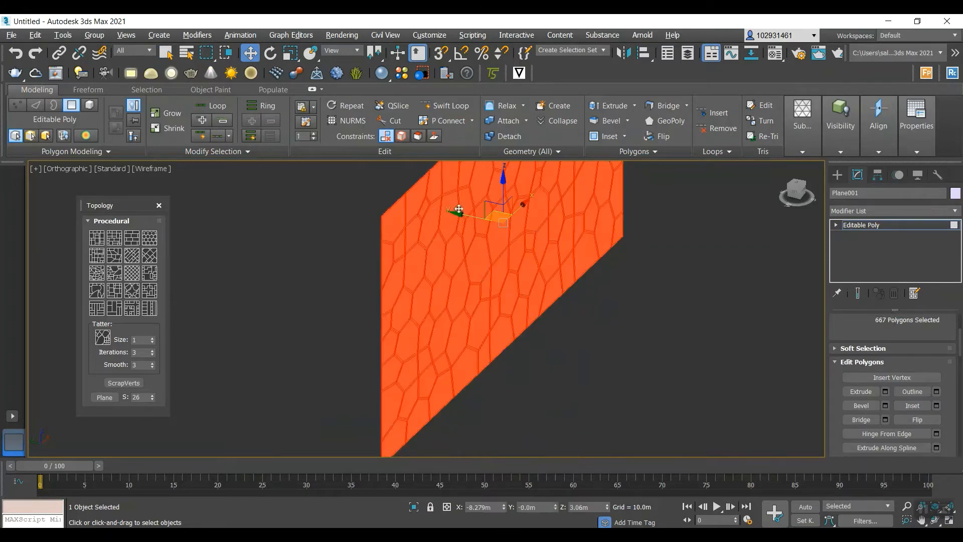
scroll(624, 285, down, 3)
scroll(575, 239, up, 3)
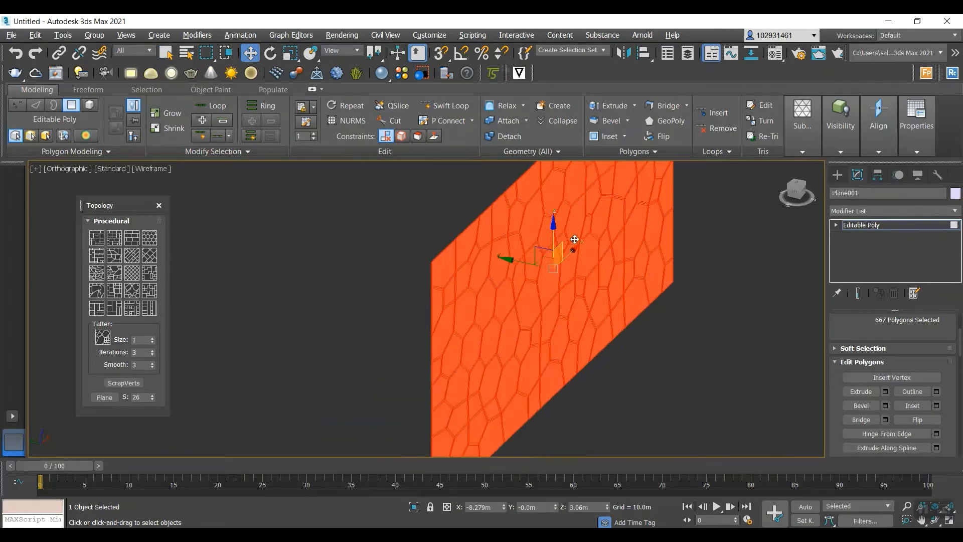
key(ctrl+z)
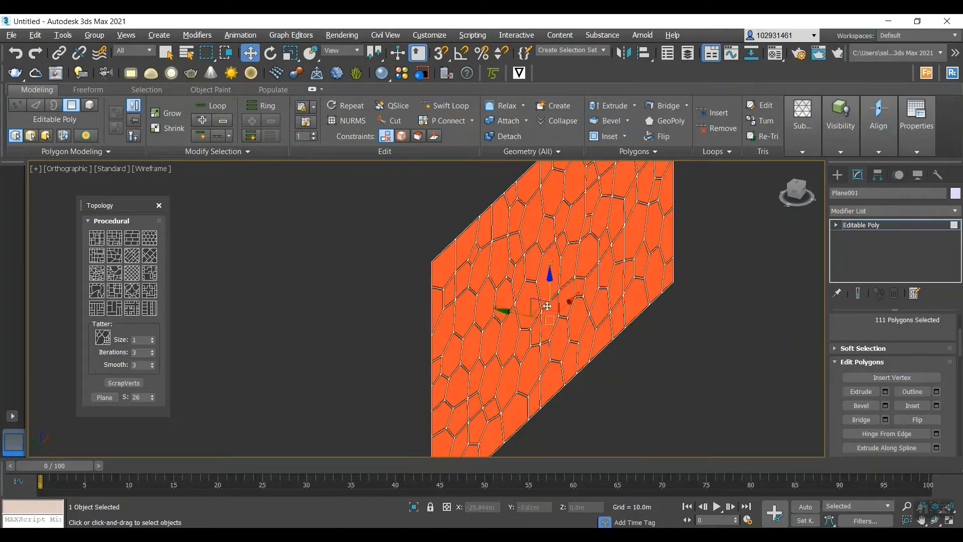
key(ctrl+a)
click(508, 311)
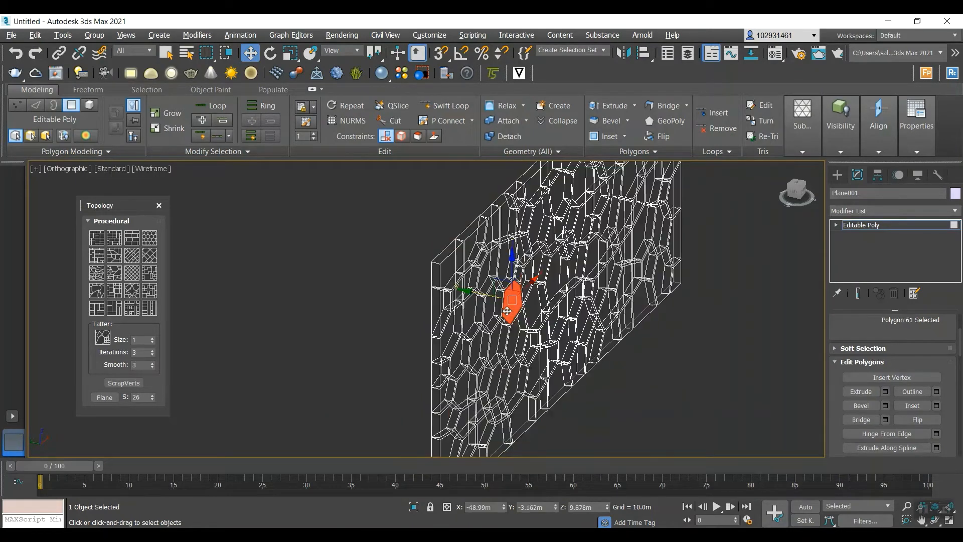
scroll(509, 303, up, 3)
key(ctrl+z)
key(ctrl+z)
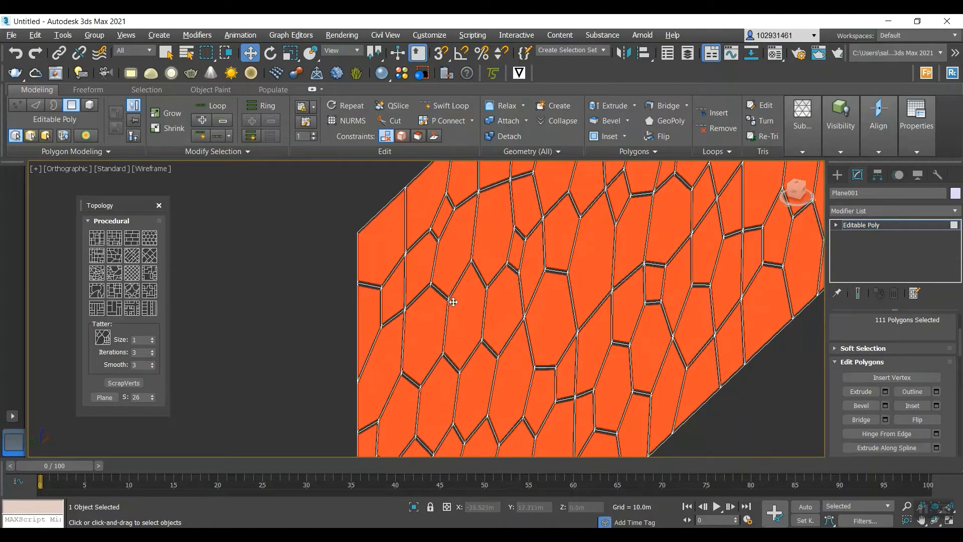
- Move the inset polygons slightly out from the plane and keep them selected
drag(462, 298, 465, 299)
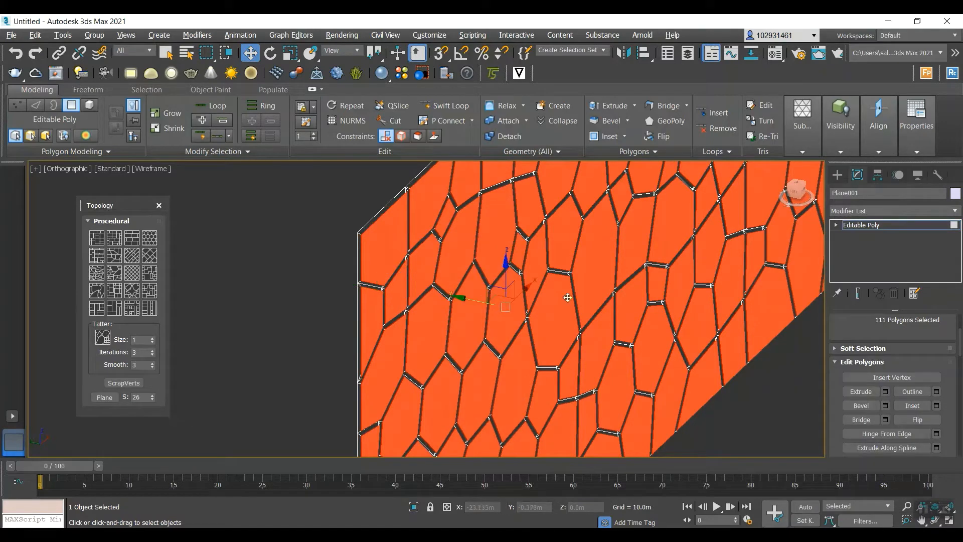
scroll(533, 283, down, 3)
scroll(533, 283, up, 1)
click(707, 382)
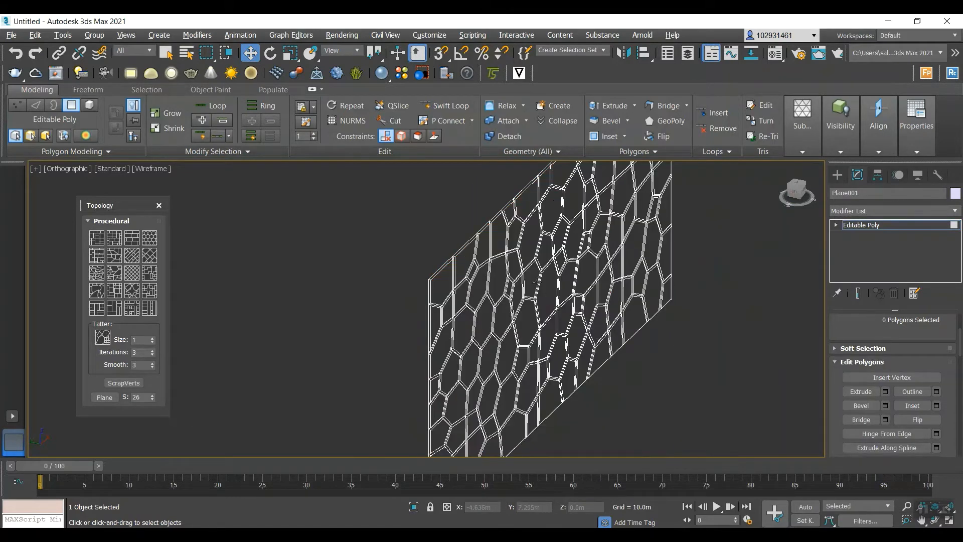
scroll(535, 282, up, 5)
scroll(537, 270, down, 6)
scroll(540, 246, up, 1)
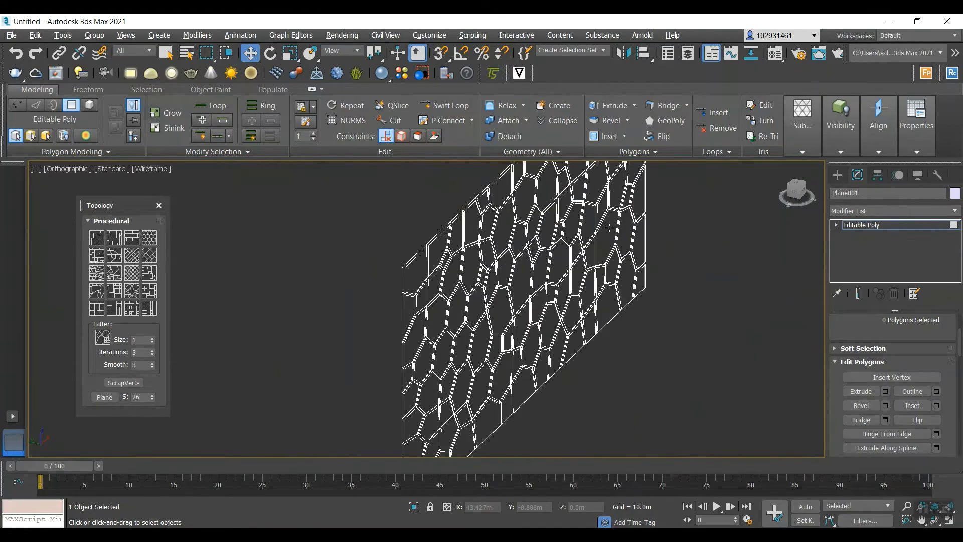
key(ctrl+a)
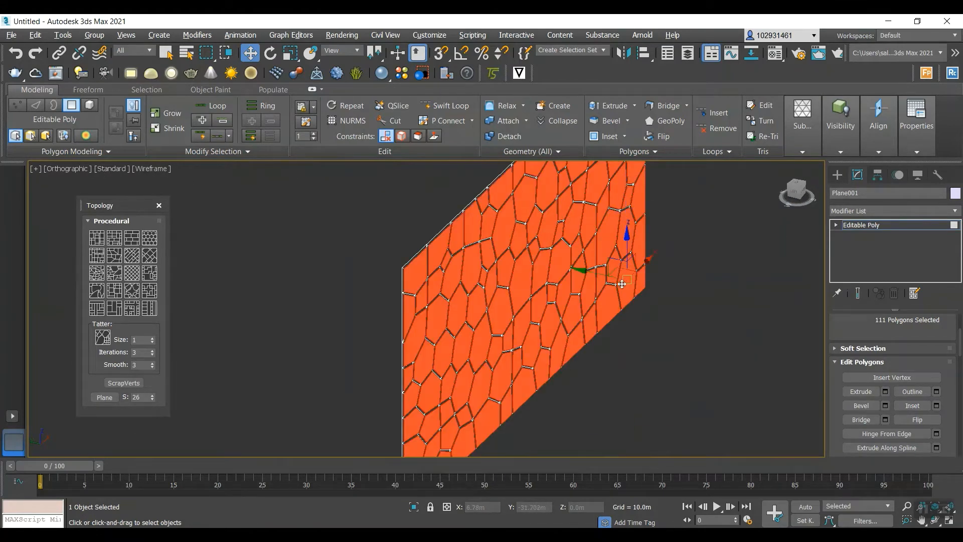
- Bevel the selected cell polygons with a height of 1 m and an outline of -0.3 m
click(884, 406)
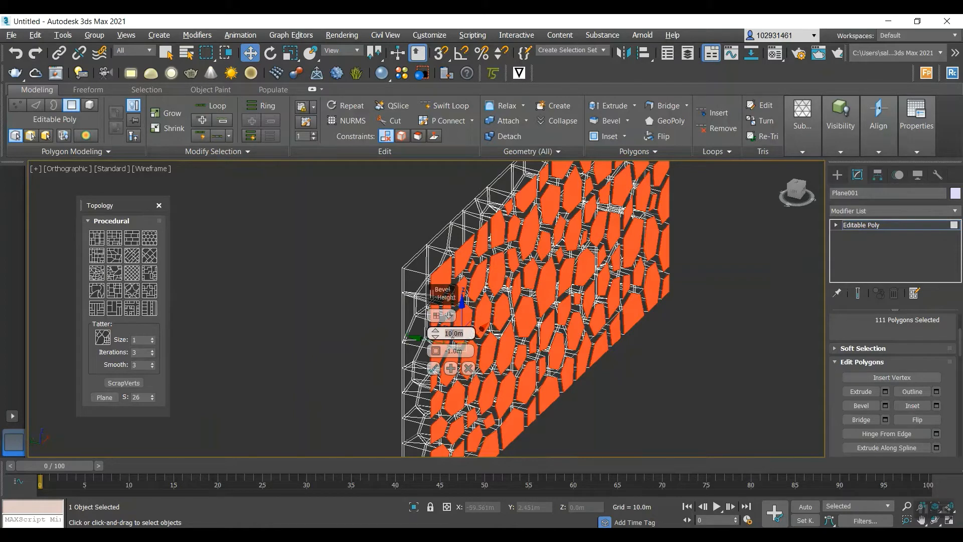
text(1)
key(Return)
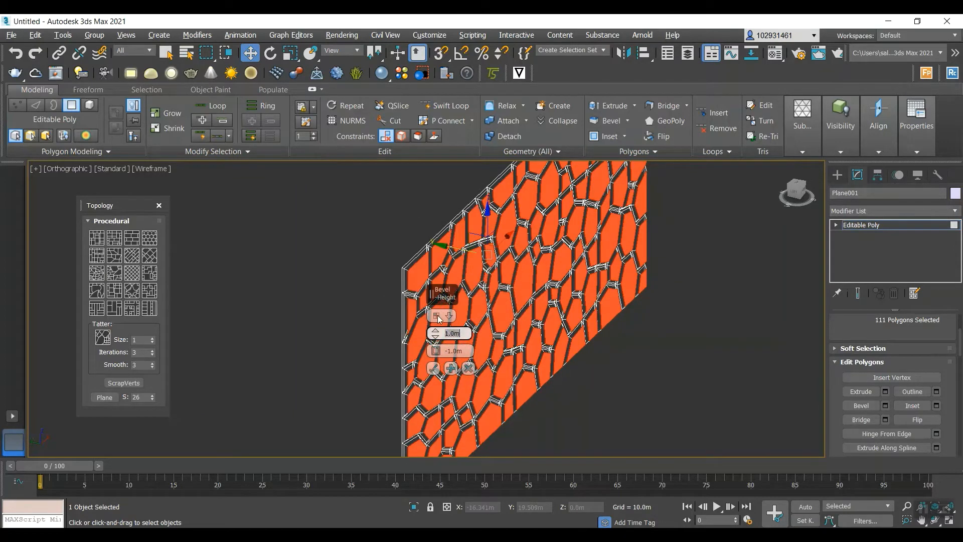
click(453, 350)
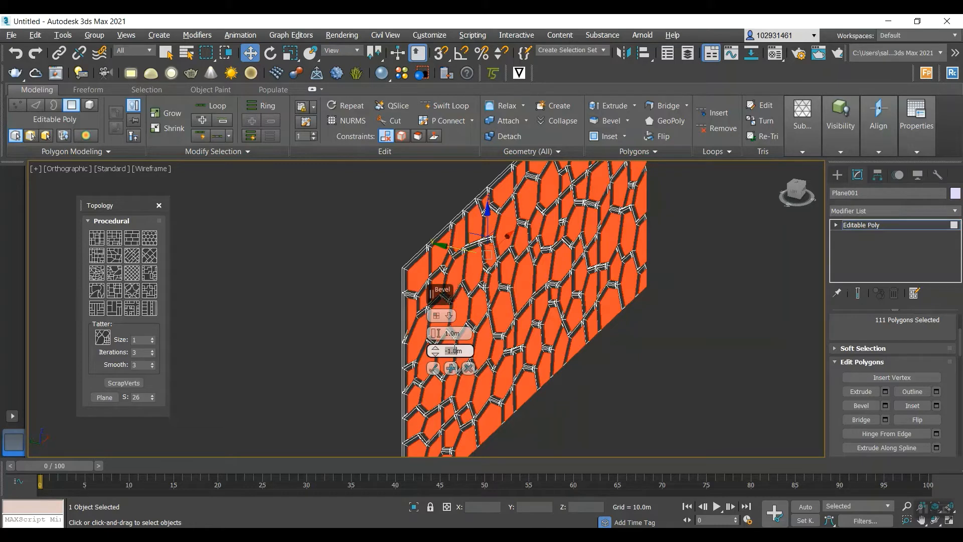
scroll(457, 281, up, 3)
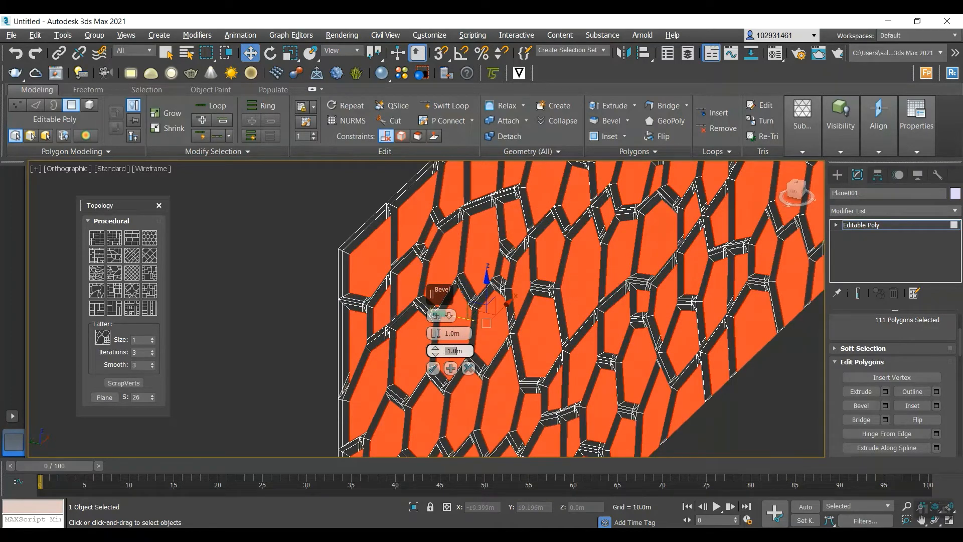
text(-)
text(3)
key(Return)
scroll(369, 252, up, 4)
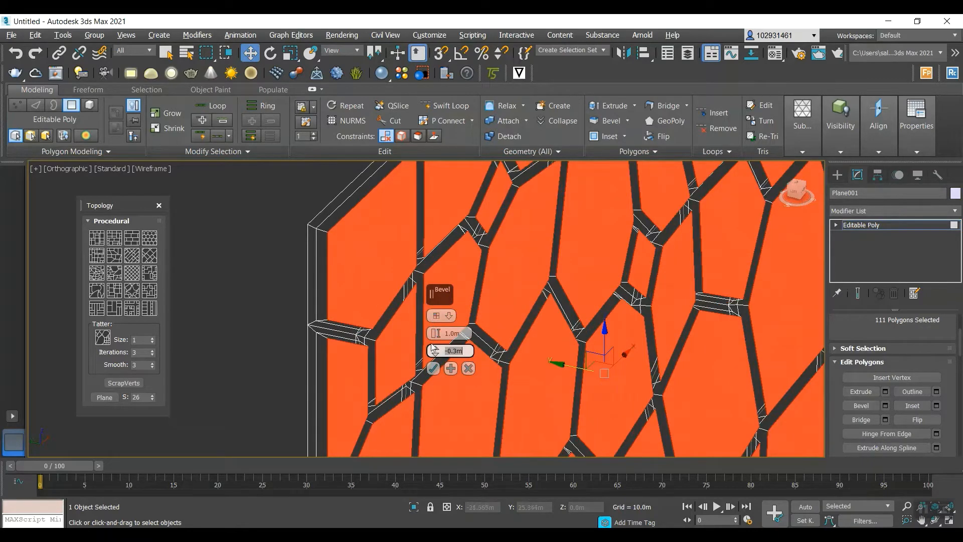
- Set the bevel outline to -0.1 m and apply the bevel
text(0.1)
key(Return)
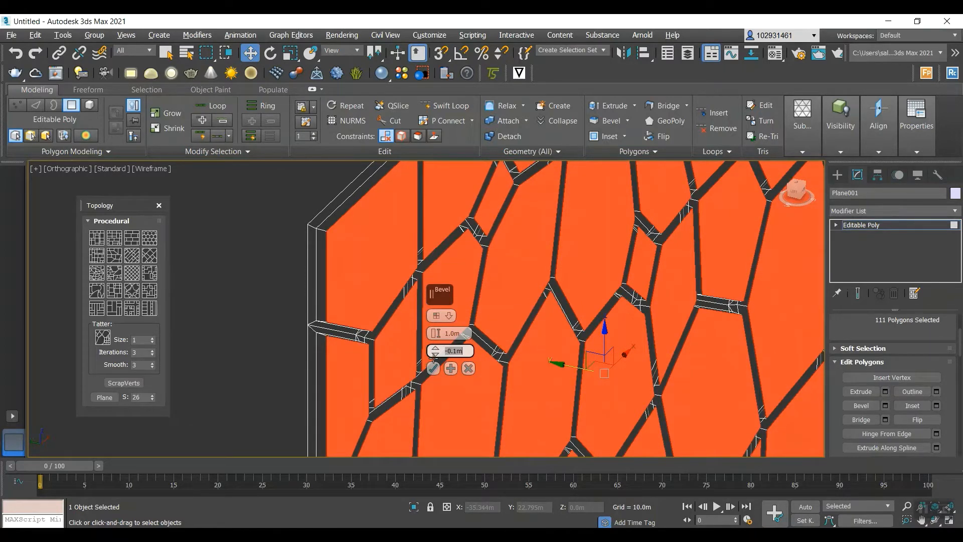
scroll(499, 301, down, 3)
scroll(502, 284, up, 3)
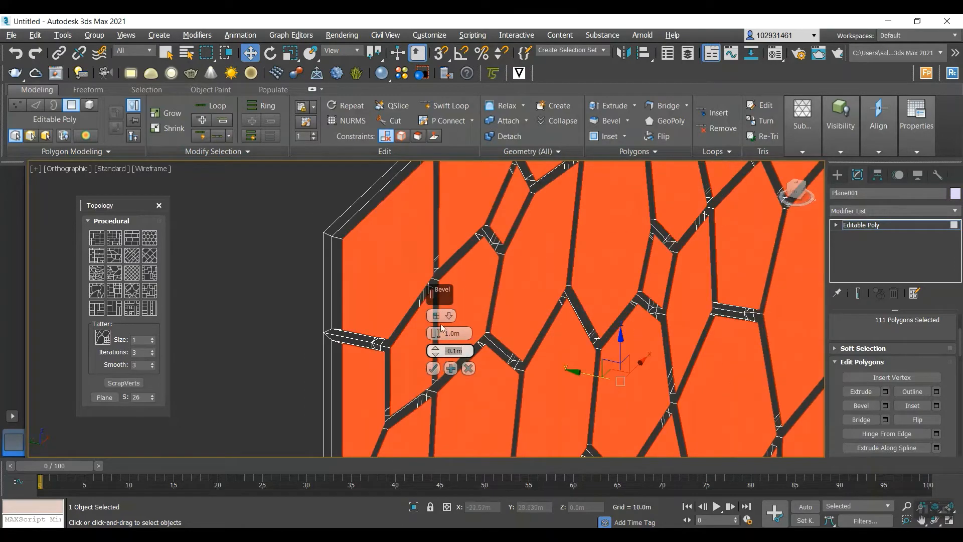
click(432, 368)
scroll(432, 367, down, 3)
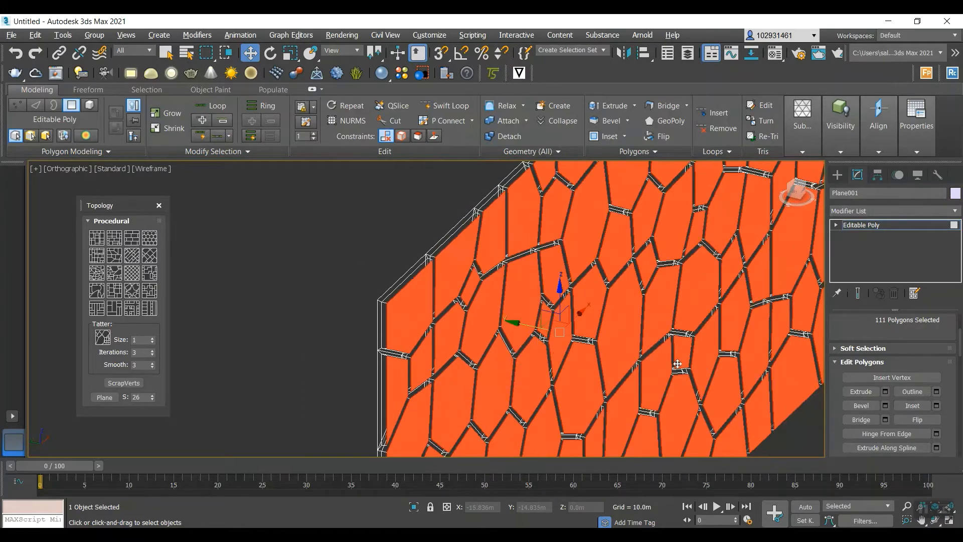
- Turn on NURMS smoothing for the bevelled panel
alt+middle_drag(677, 365, 743, 217)
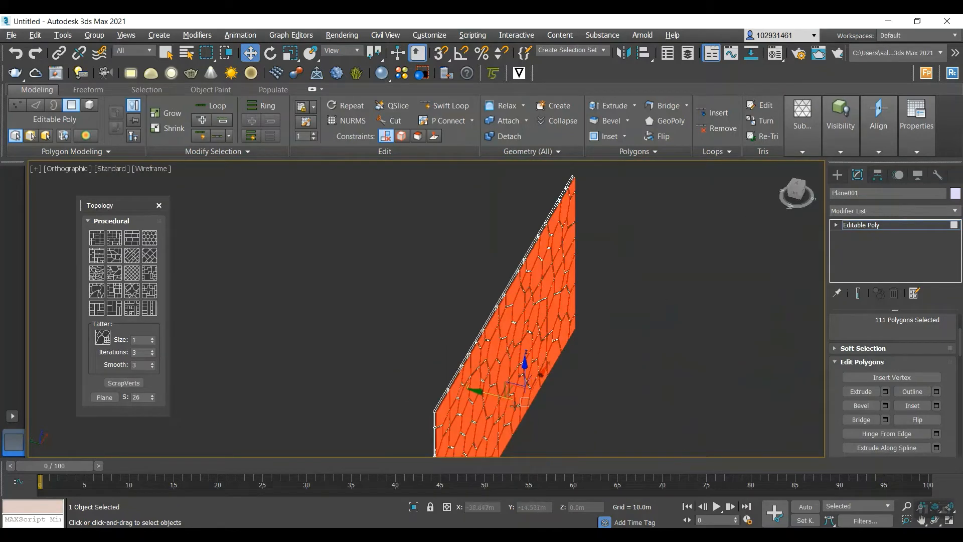
alt+middle_drag(511, 412, 494, 404)
scroll(489, 351, up, 4)
scroll(486, 334, down, 1)
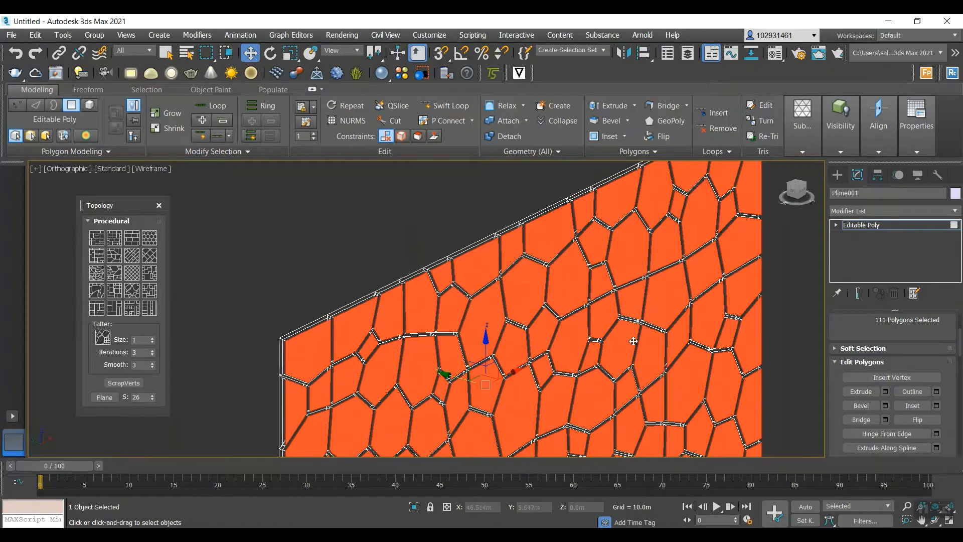
click(597, 347)
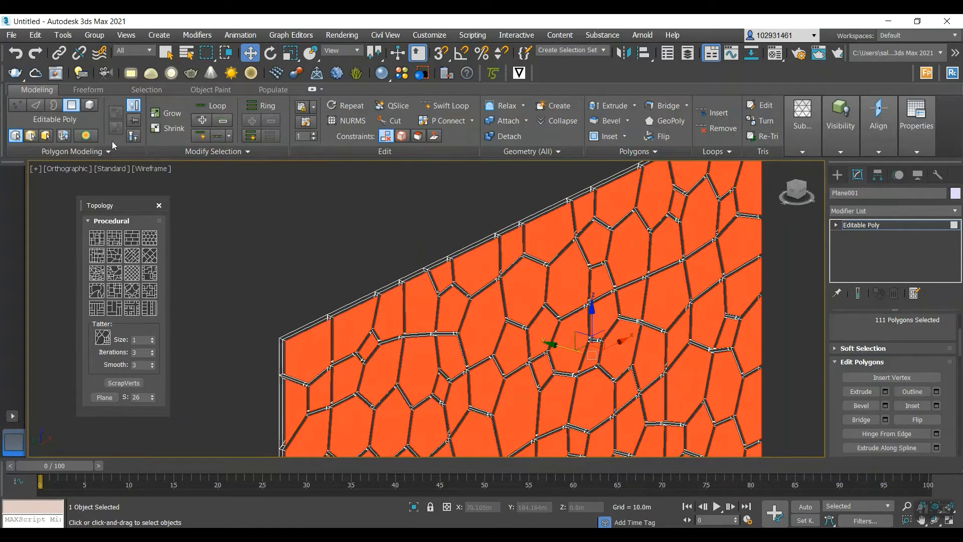
click(95, 90)
click(145, 90)
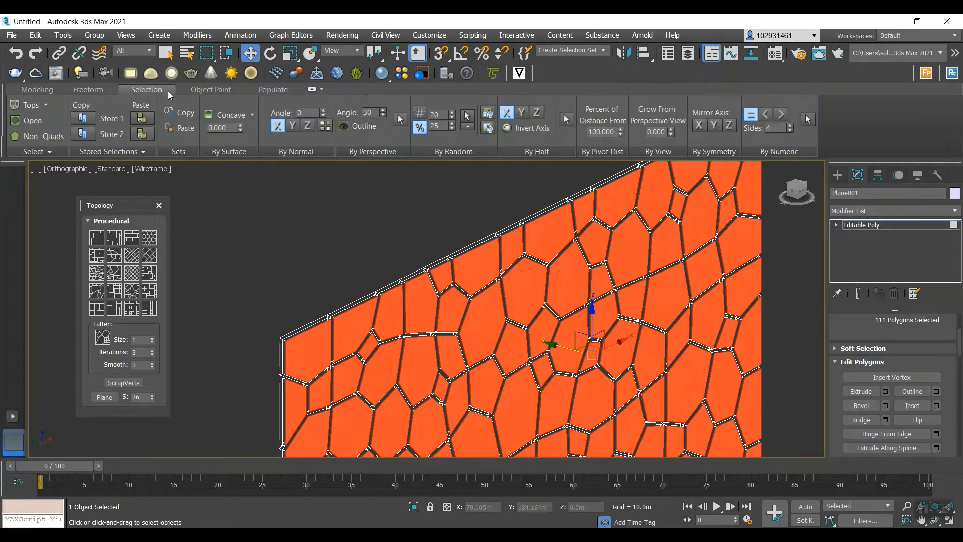
click(36, 89)
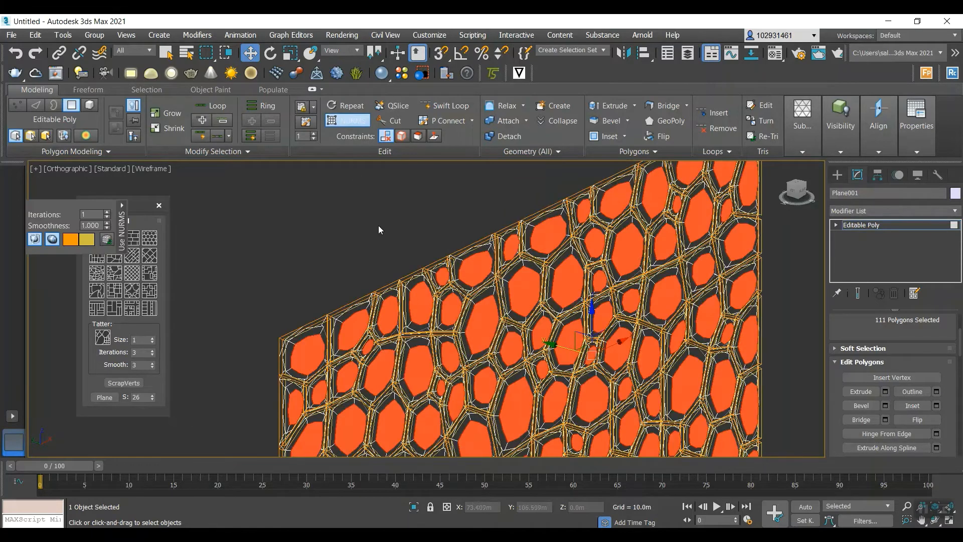
- Set the NURMS smoothing iterations of the bevelled panel to 3
scroll(419, 291, down, 3)
scroll(464, 317, up, 2)
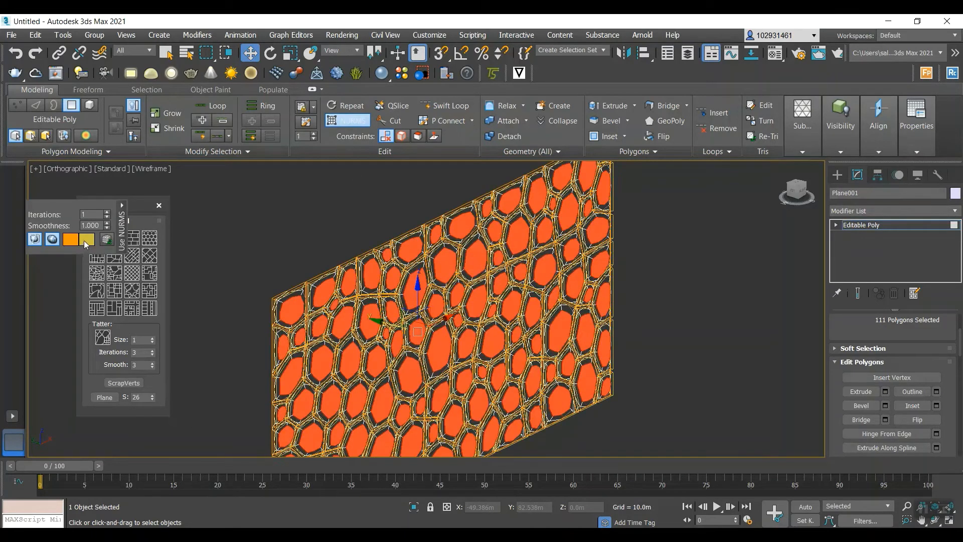
click(93, 213)
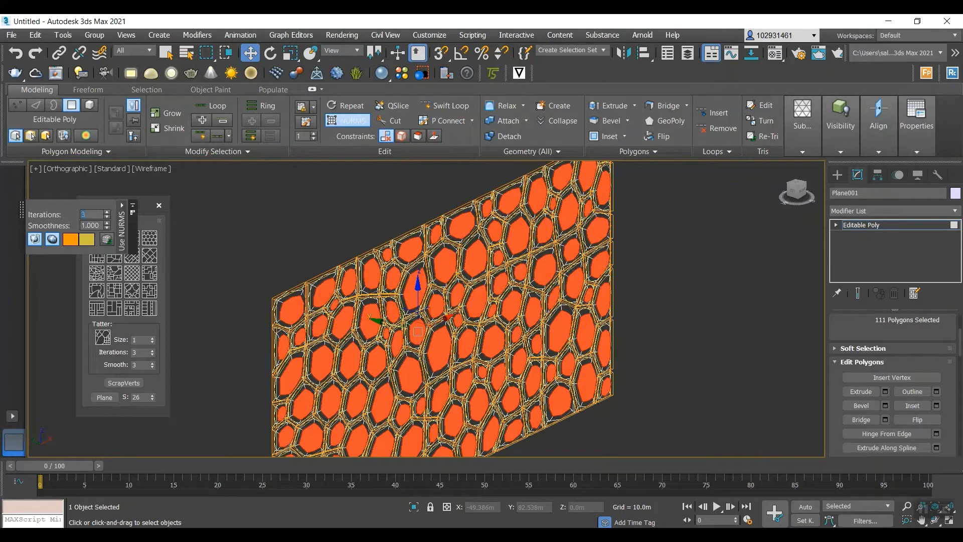
scroll(428, 296, up, 3)
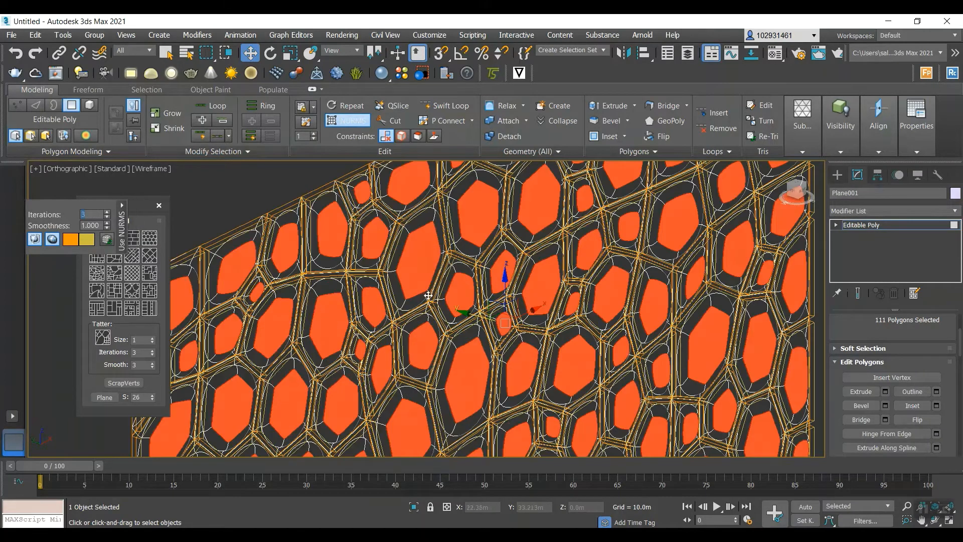
scroll(452, 301, down, 3)
scroll(460, 304, up, 3)
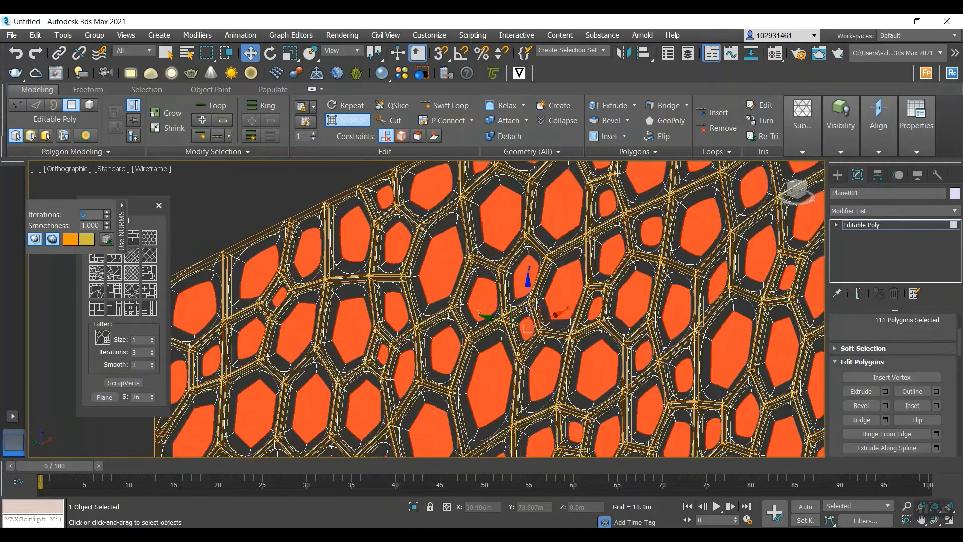
scroll(435, 217, up, 6)
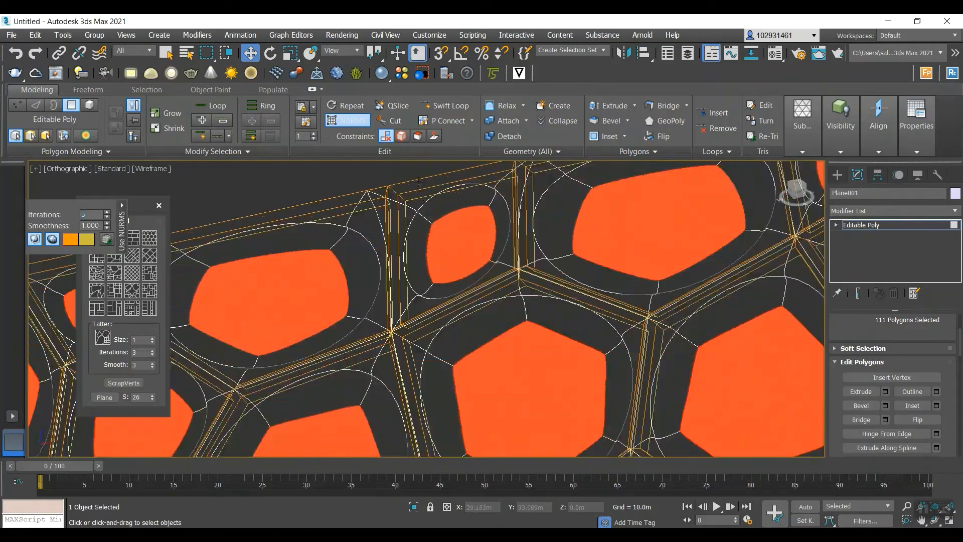
scroll(436, 217, down, 5)
scroll(482, 228, up, 3)
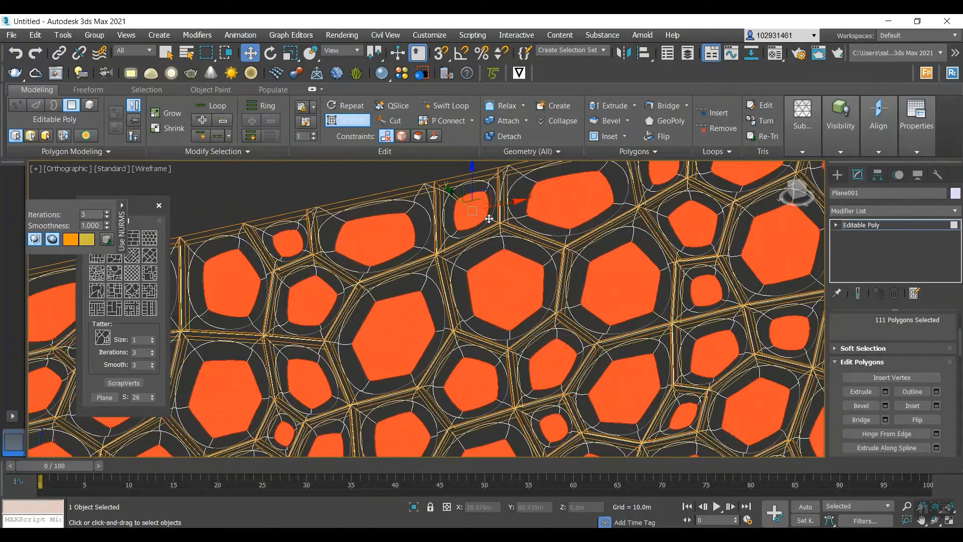
scroll(487, 232, down, 3)
scroll(487, 232, up, 2)
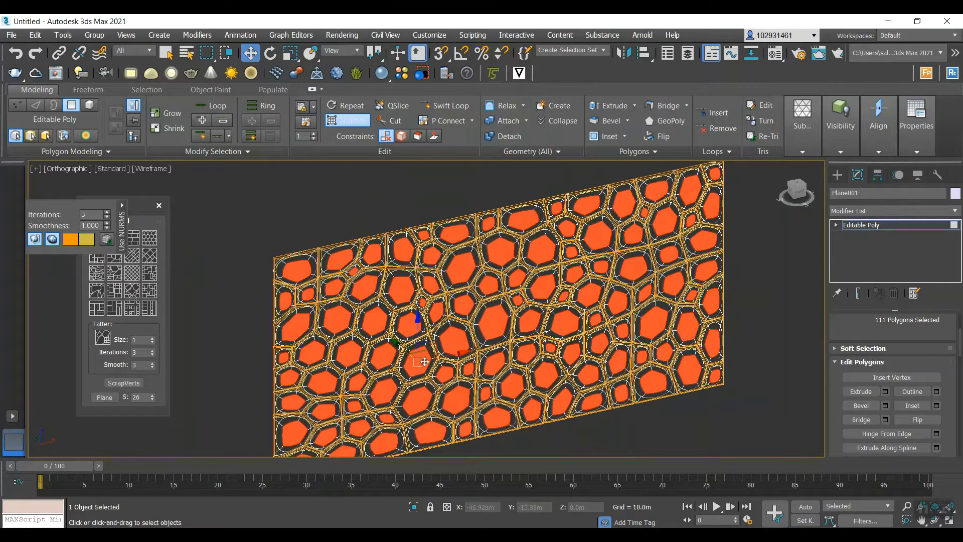
- Clear the polygon selection and display the viewport with Default Shading
click(324, 211)
scroll(396, 274, up, 3)
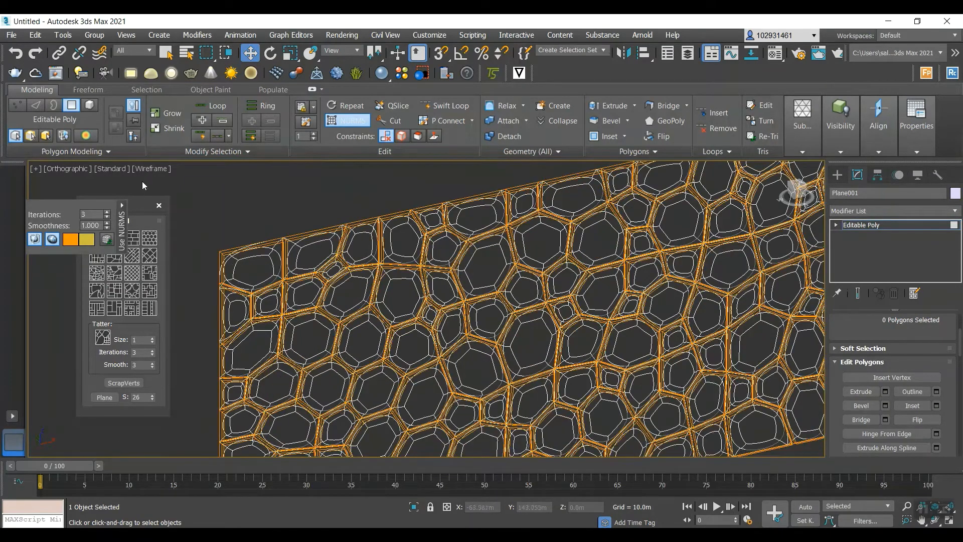
click(152, 168)
click(208, 180)
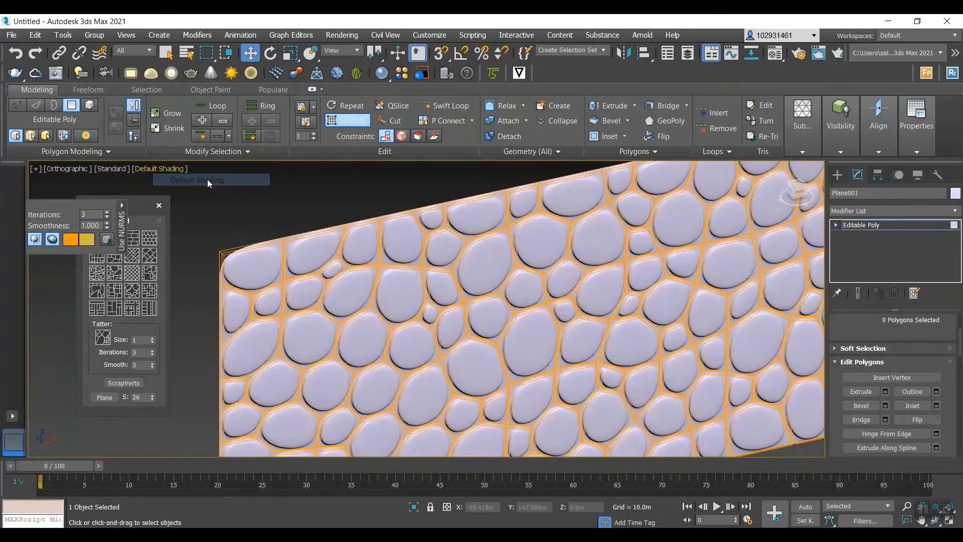
scroll(208, 183, down, 5)
scroll(281, 201, up, 8)
click(167, 169)
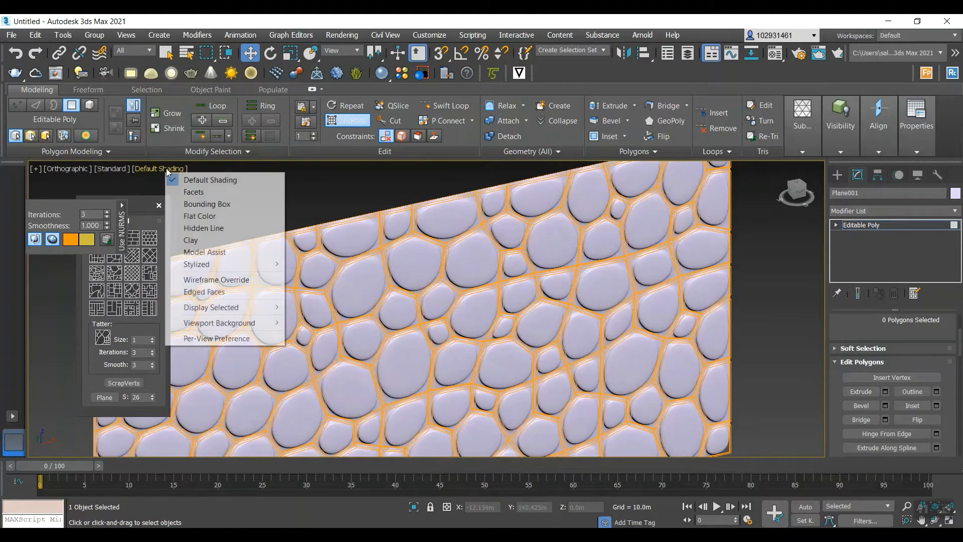
click(422, 180)
scroll(373, 257, down, 5)
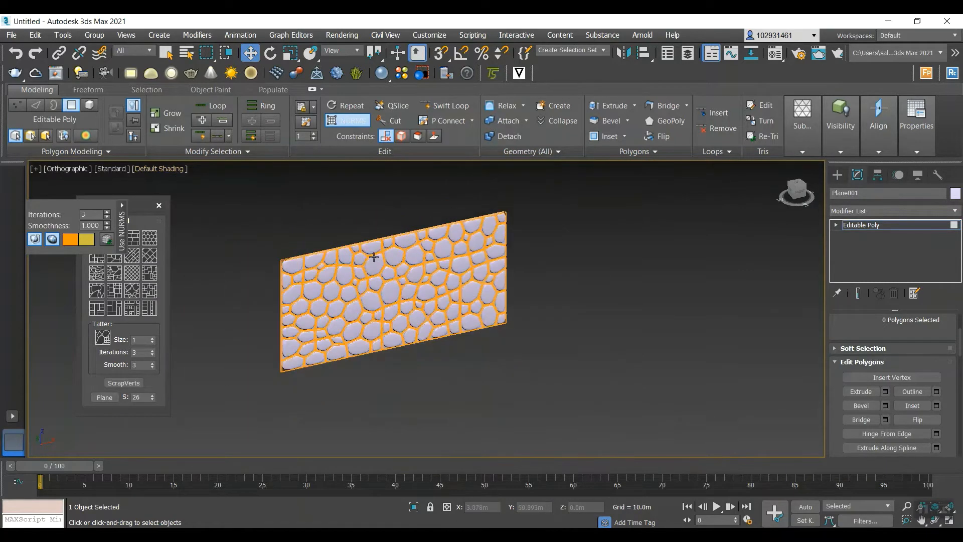
scroll(374, 257, up, 5)
- Leave polygon editing, deselect the panel to view it shaded, and reselect it as a whole object
click(889, 230)
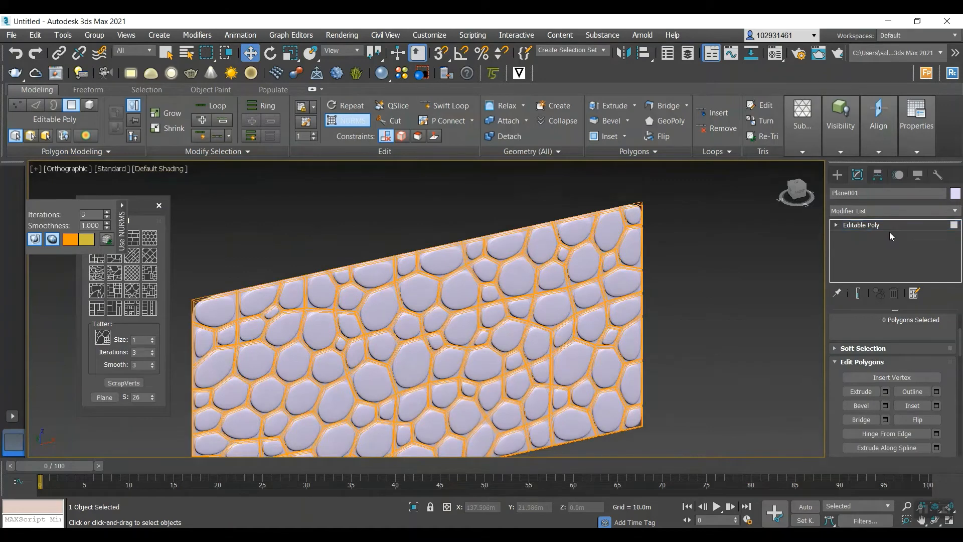
click(705, 280)
scroll(705, 280, down, 3)
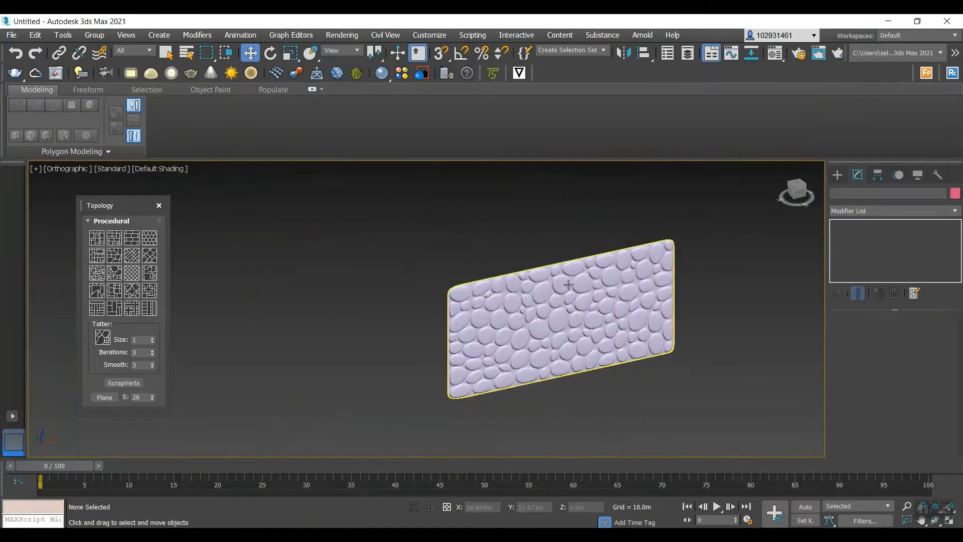
scroll(707, 283, up, 4)
scroll(712, 291, down, 5)
click(602, 307)
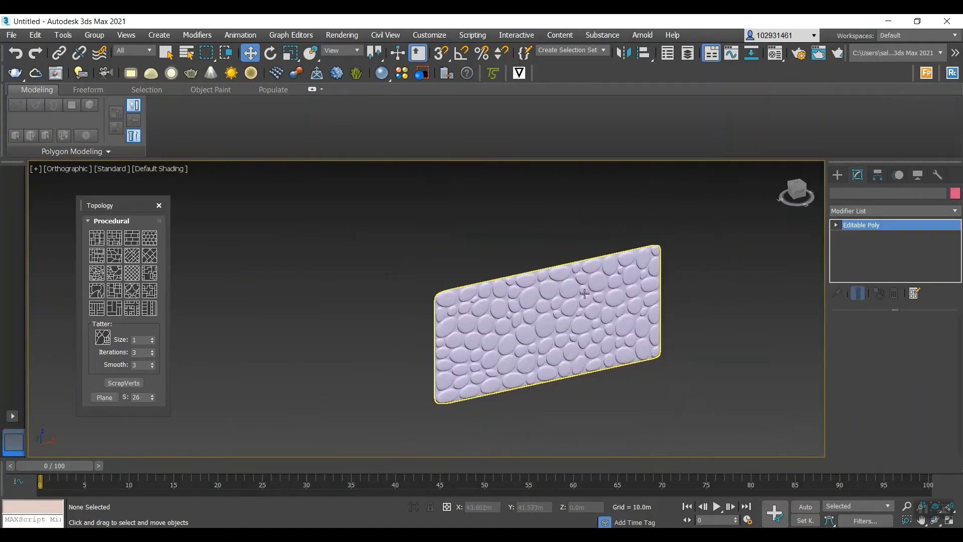
scroll(603, 309, up, 5)
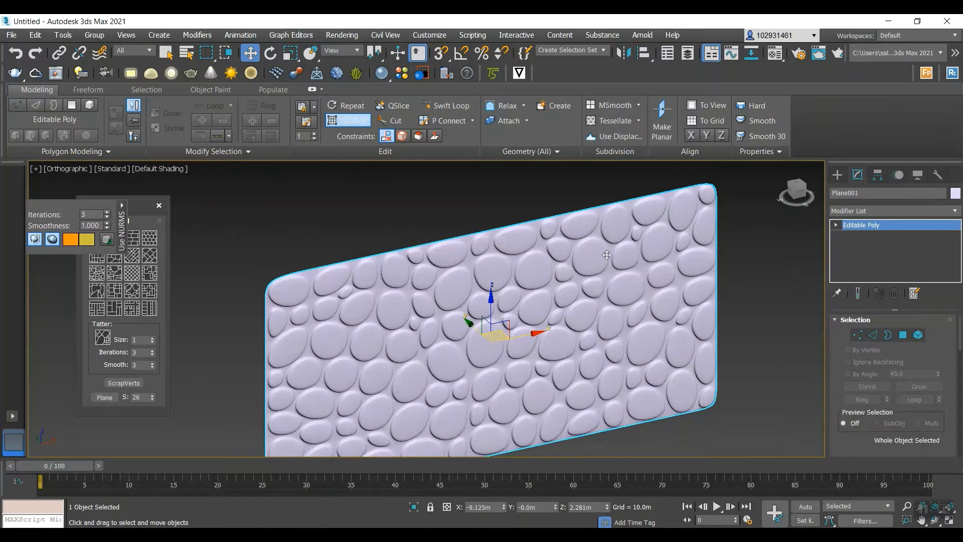
scroll(620, 299, down, 2)
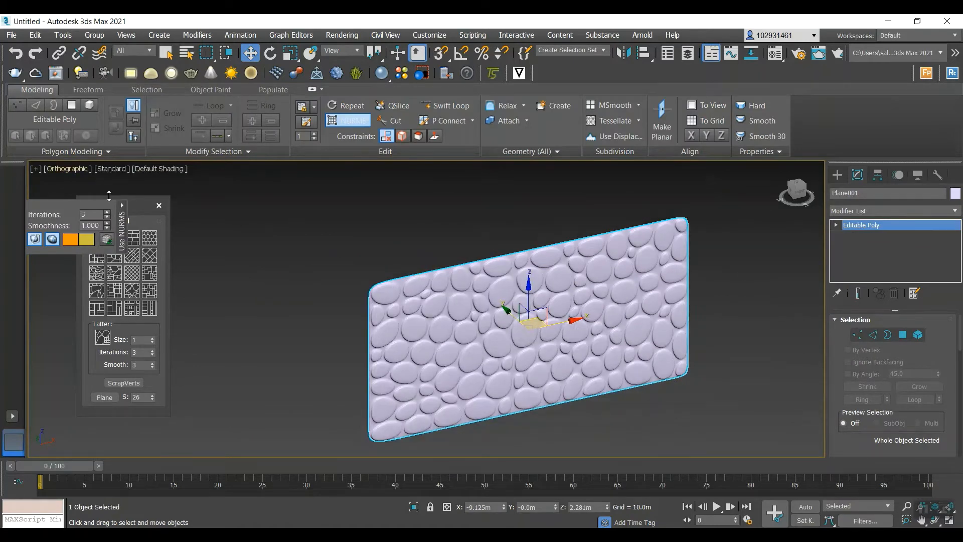
- Set the NURMS iterations of the panel to 1 and inspect the cell edges up close
click(96, 213)
key(Return)
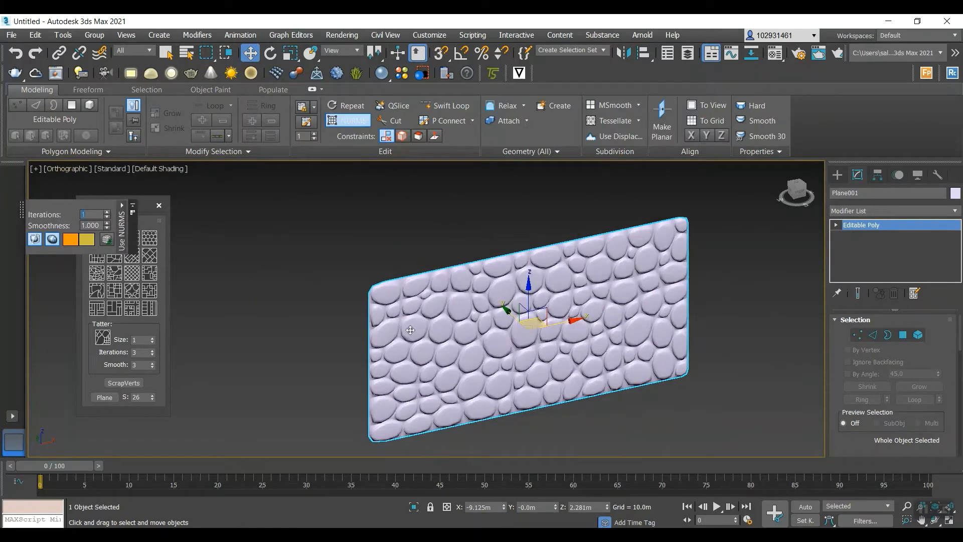
scroll(409, 330, up, 5)
scroll(448, 247, up, 5)
scroll(448, 246, down, 2)
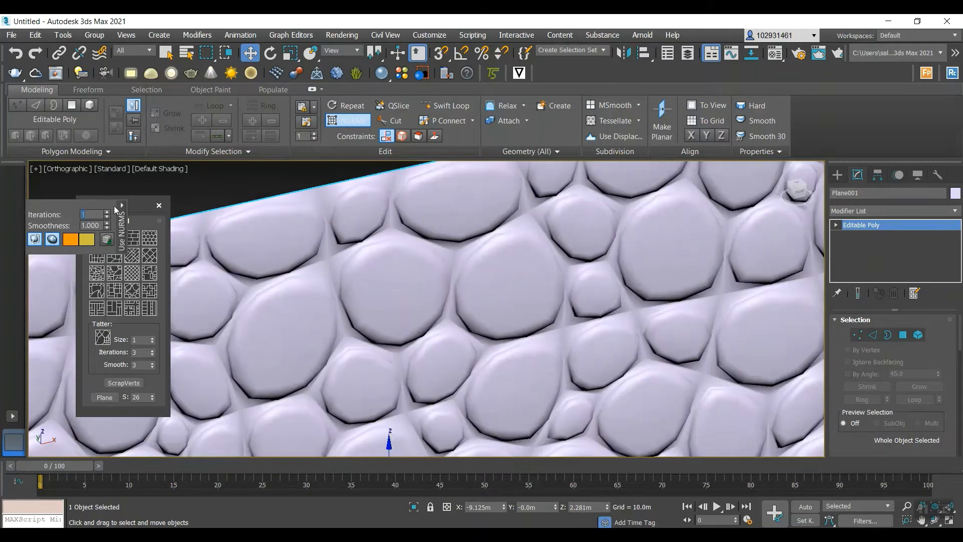
- Turn off NURMS smoothing for the panel
click(355, 122)
scroll(387, 204, down, 5)
scroll(388, 204, down, 3)
scroll(379, 204, up, 3)
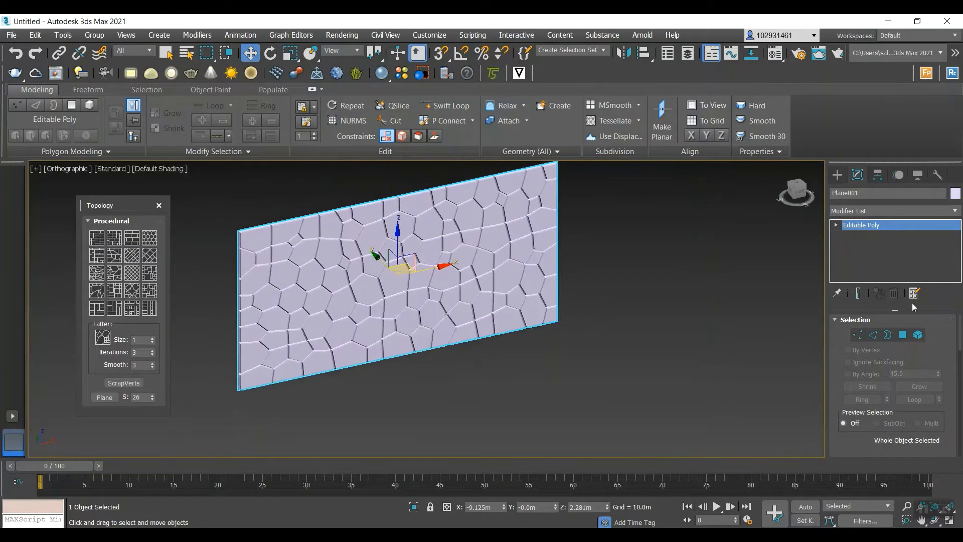
- Select the outer border edges of the panel at border level
click(902, 334)
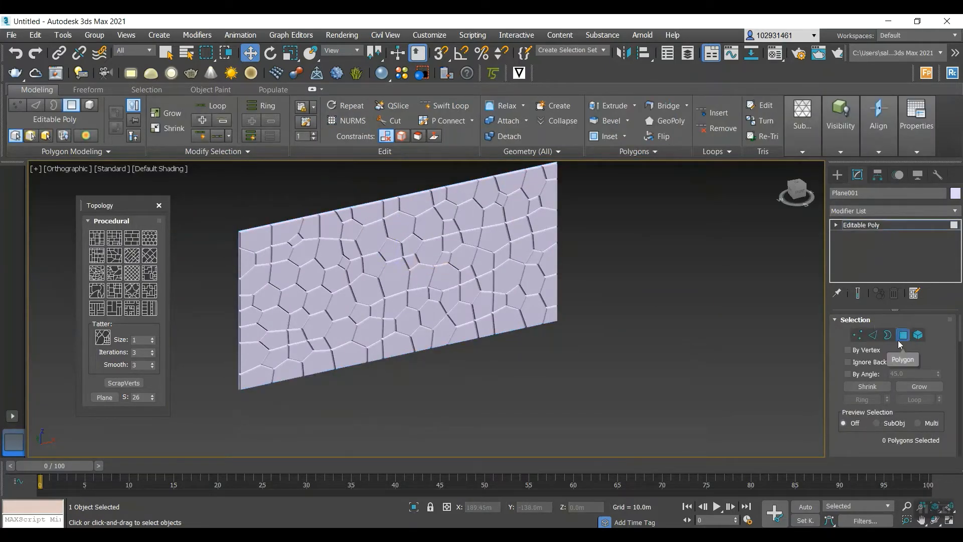
click(889, 335)
scroll(619, 285, down, 2)
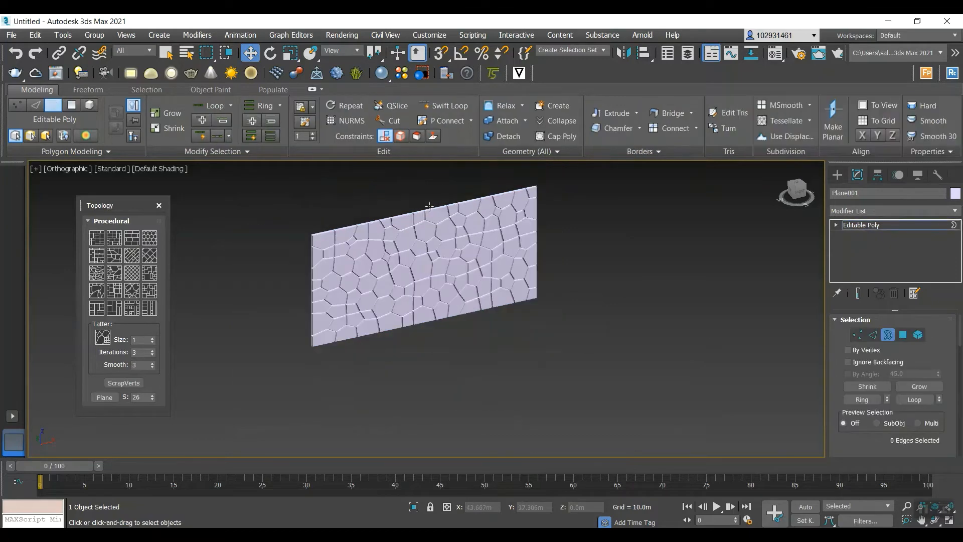
scroll(429, 206, up, 2)
click(428, 206)
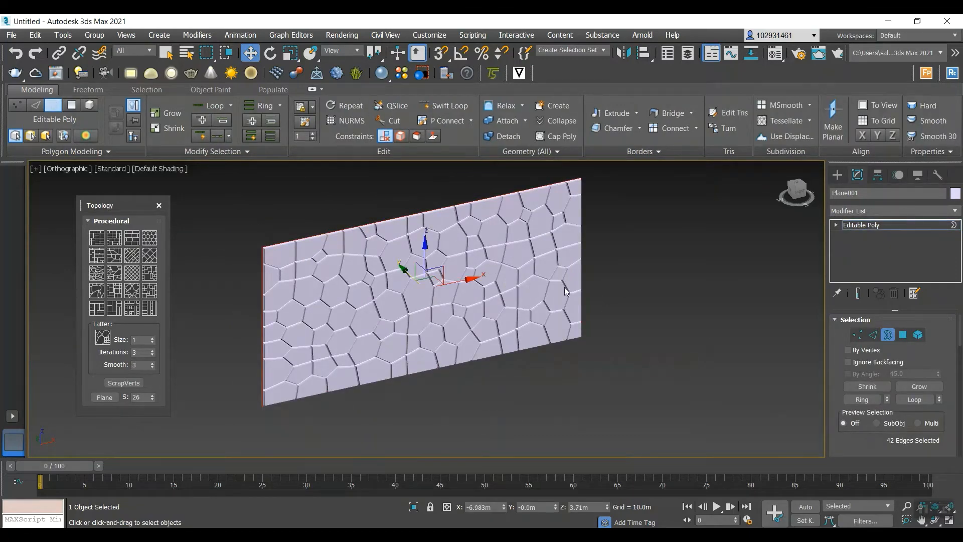
- Select all polygons of the panel at polygon level and clear the selection again
click(909, 339)
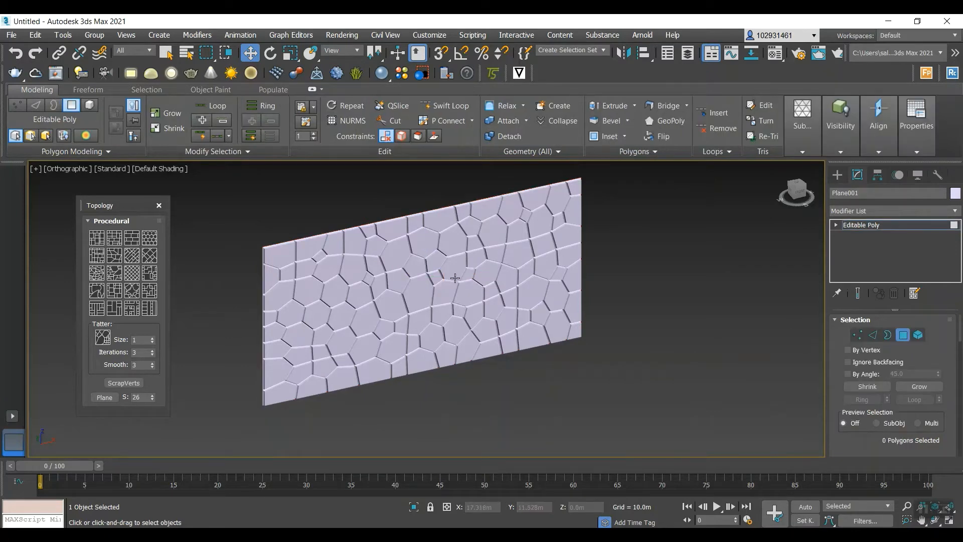
key(ctrl+a)
click(632, 402)
key(ctrl+a)
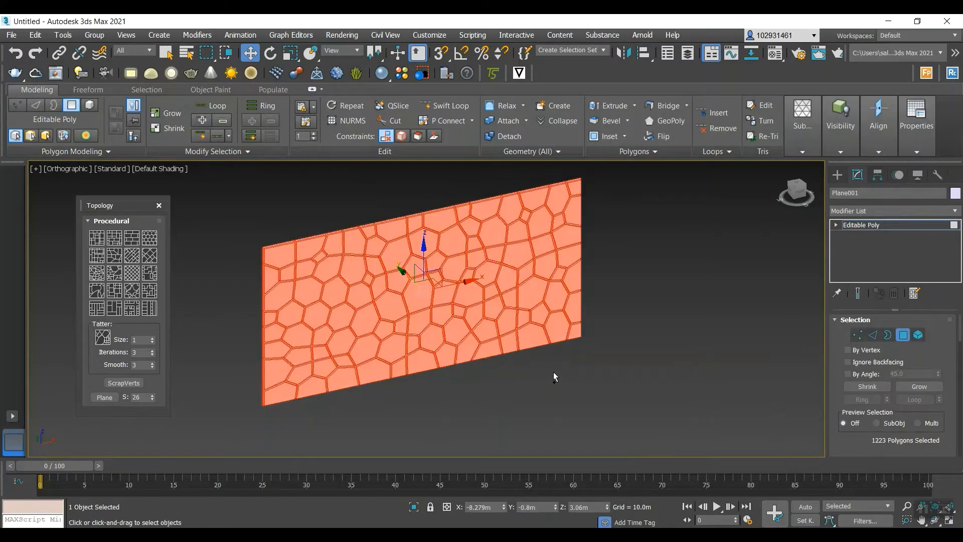
click(553, 371)
key(4)
click(662, 340)
click(573, 313)
key(4)
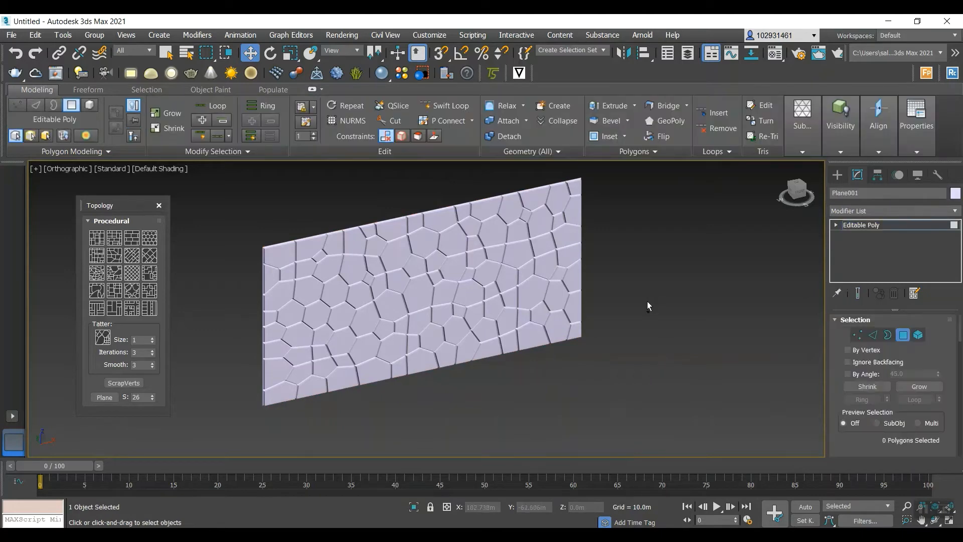
- Delete the 111 front cell polygons so that only the frame between the cells remains
key(ctrl+a)
scroll(427, 240, up, 6)
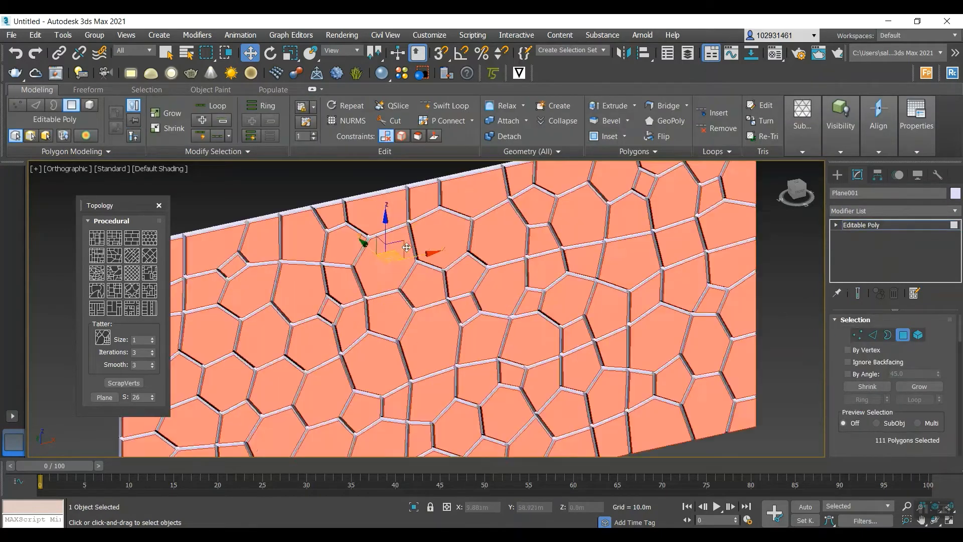
scroll(427, 239, down, 6)
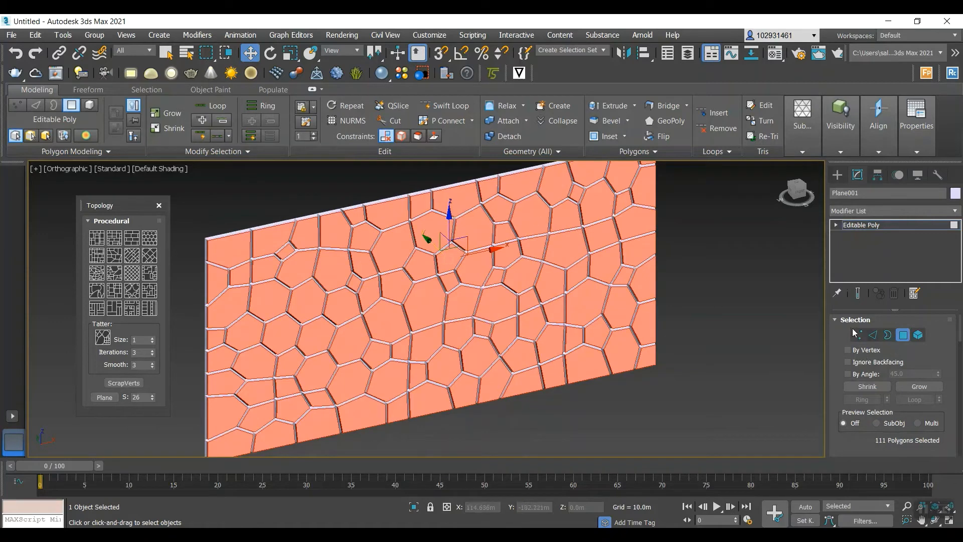
key(Delete)
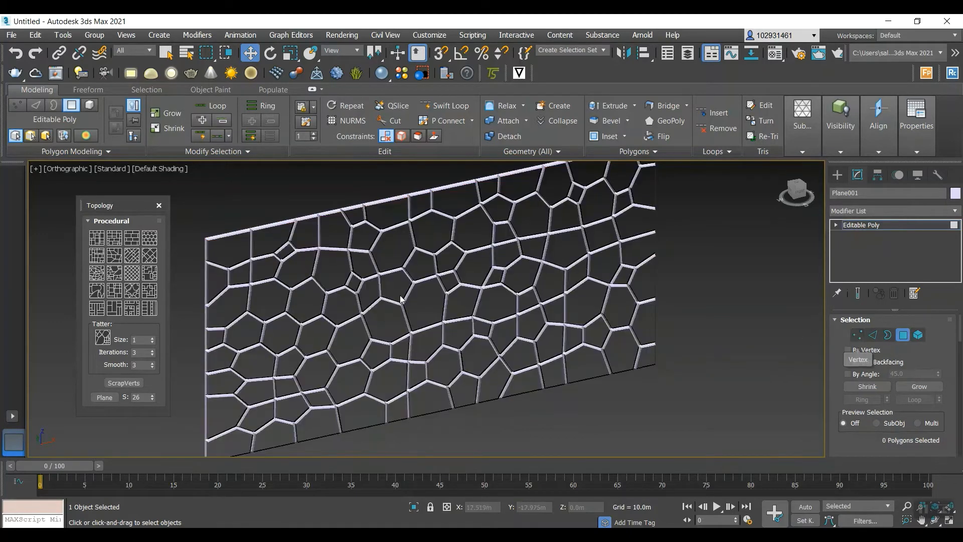
- Select all open borders of the lattice and extrude them slightly along the Y axis to give the frame depth
scroll(775, 288, down, 3)
click(887, 335)
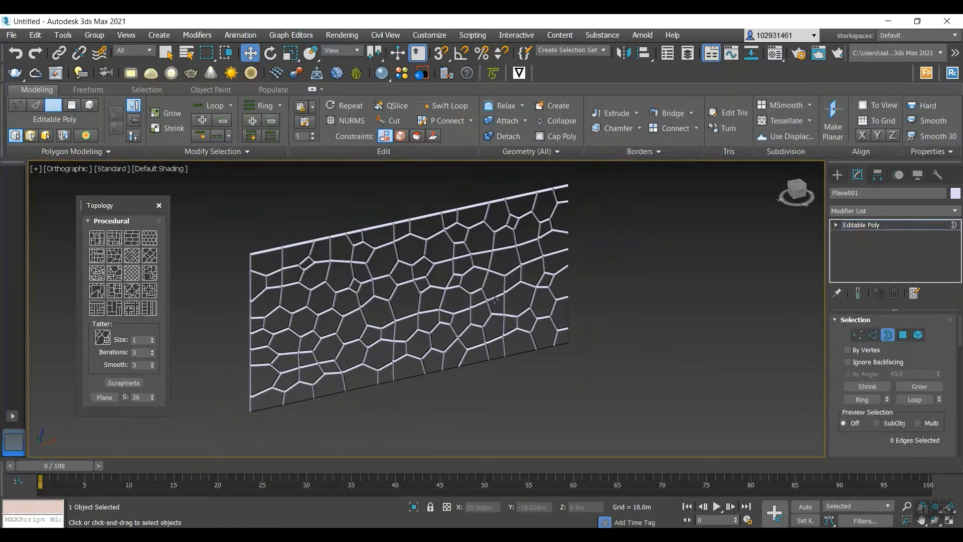
key(ctrl+a)
alt+middle_drag(382, 365, 352, 351)
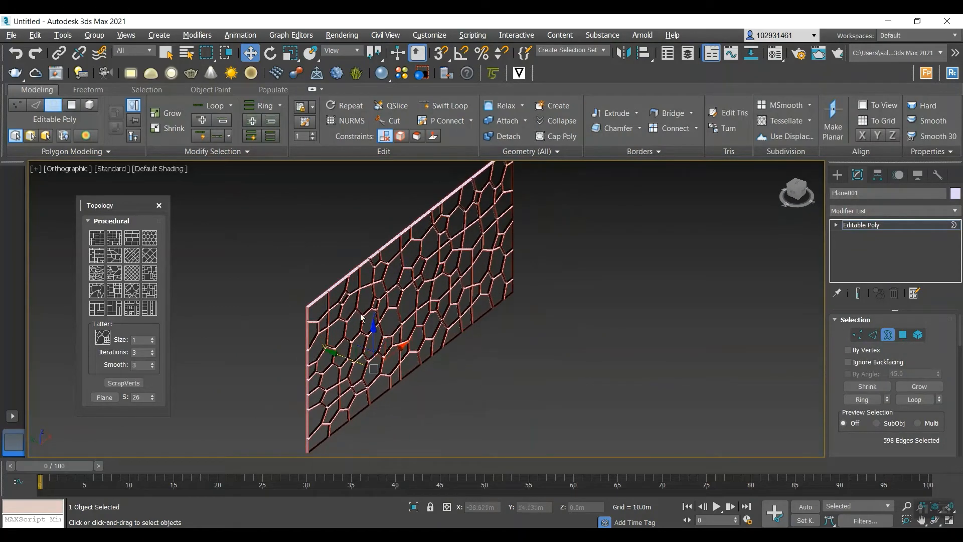
scroll(371, 275, up, 4)
scroll(372, 275, down, 5)
scroll(365, 261, up, 2)
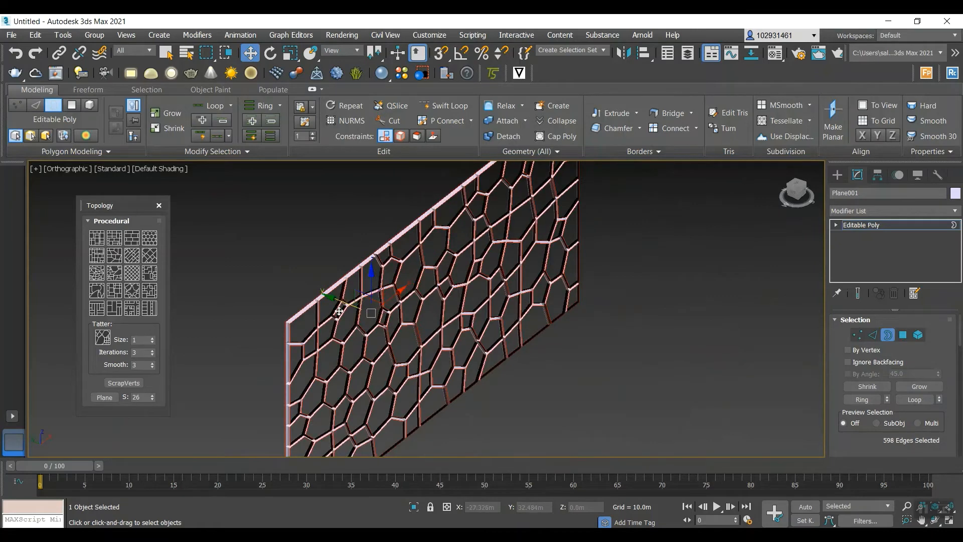
scroll(343, 311, up, 2)
mouse_move(343, 300)
shift+mouse_down()
mouse_move(319, 279)
mouse_move(337, 289)
shift+mouse_up()
scroll(396, 322, up, 4)
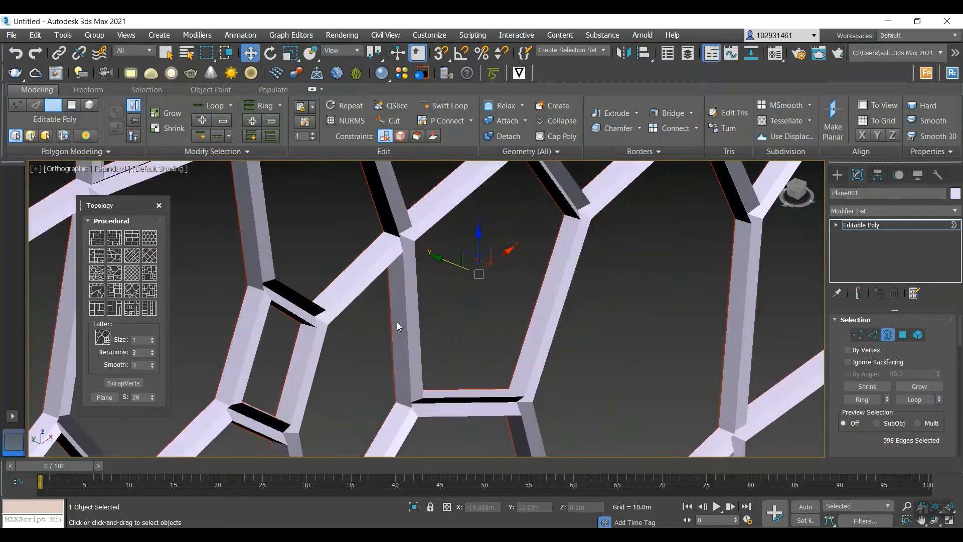
- Clear the edge selection and examine the extruded lattice frame from both sides
scroll(396, 322, down, 2)
scroll(401, 317, up, 2)
scroll(409, 312, down, 8)
click(543, 356)
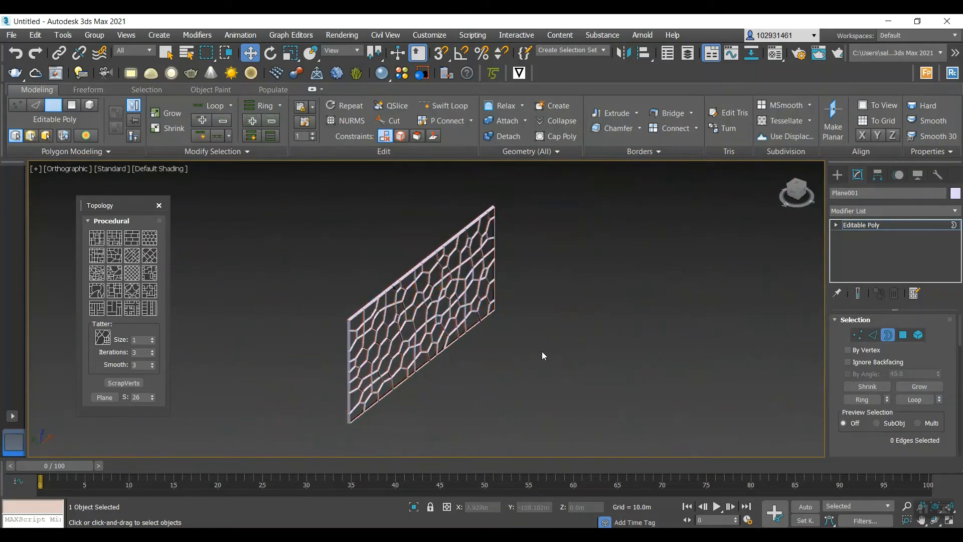
alt+middle_drag(505, 355, 440, 354)
scroll(557, 347, up, 4)
scroll(565, 346, down, 5)
scroll(440, 354, up, 5)
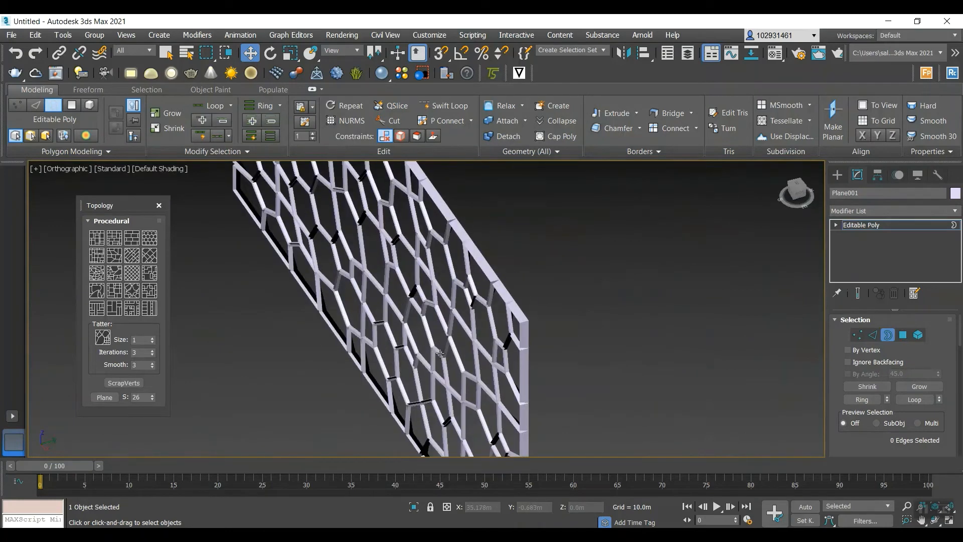
scroll(451, 304, down, 6)
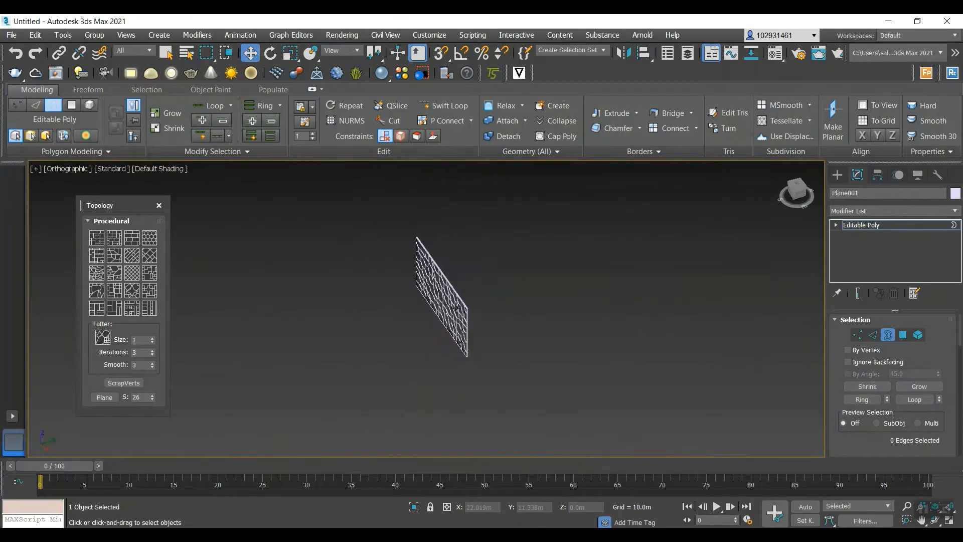
- Examine the lattice's cell walls and frame depth from the opposite side, up close and at full extent
middle_drag(469, 252, 479, 275)
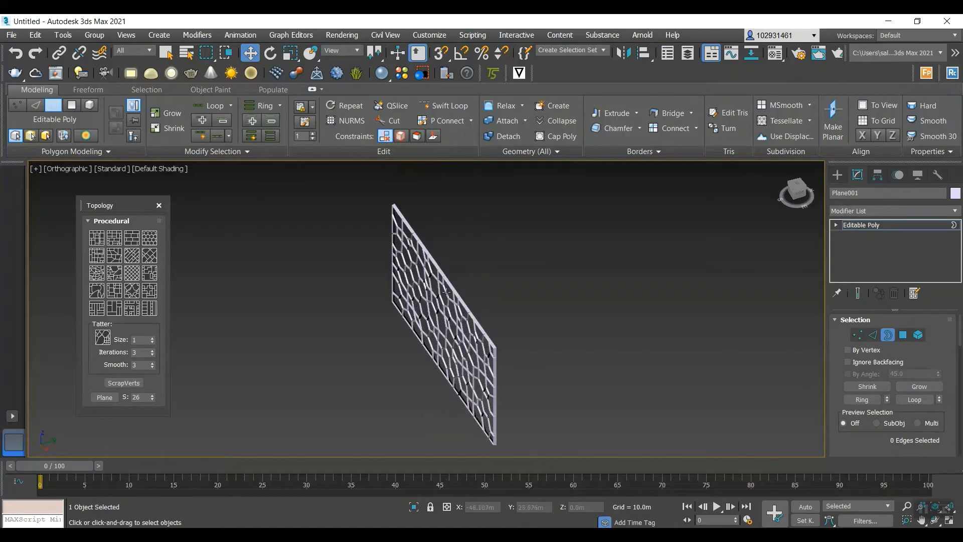
alt+middle_drag(459, 413, 577, 410)
scroll(402, 321, up, 4)
scroll(430, 306, down, 6)
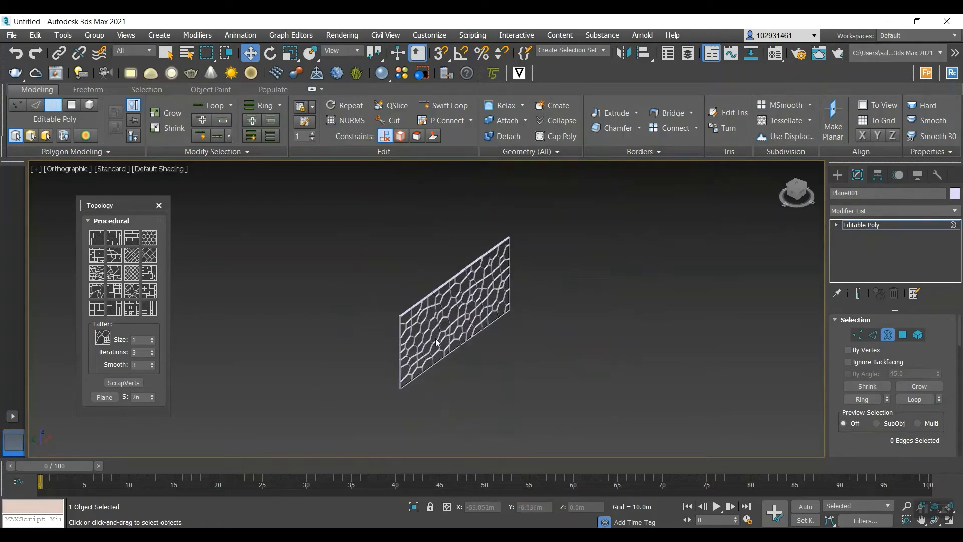
scroll(438, 343, up, 3)
scroll(453, 223, down, 3)
scroll(477, 198, up, 2)
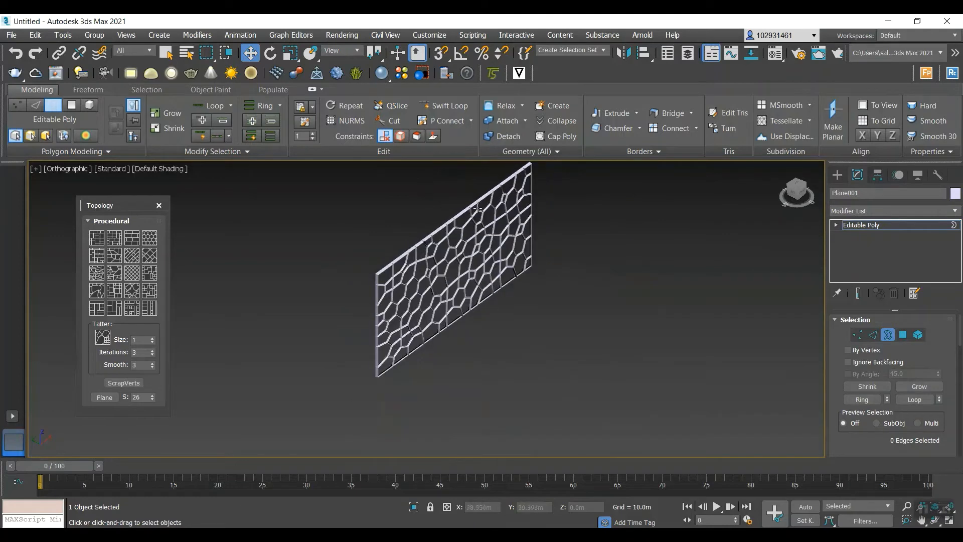
scroll(478, 208, up, 5)
scroll(431, 216, down, 3)
scroll(386, 228, up, 3)
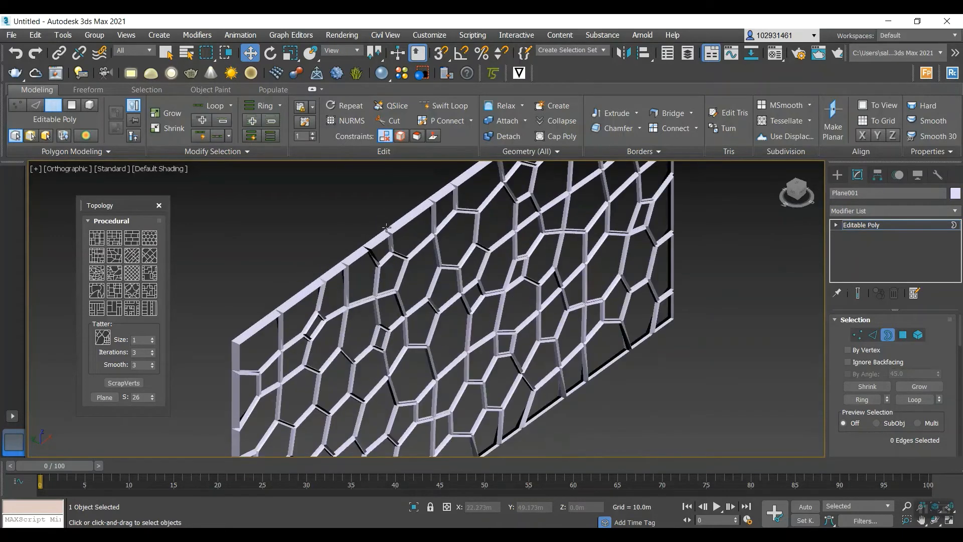
scroll(386, 268, up, 2)
scroll(386, 268, down, 6)
scroll(389, 264, up, 4)
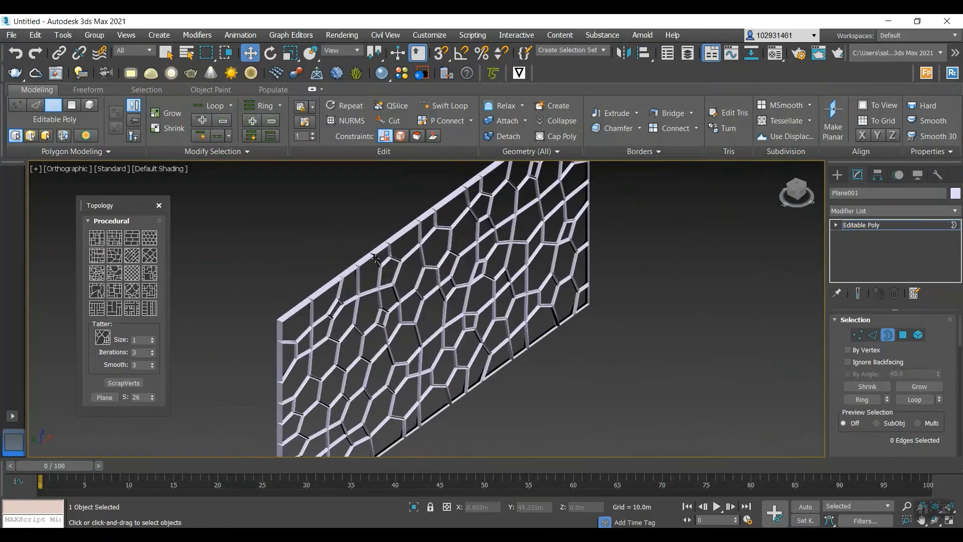
scroll(375, 259, down, 3)
scroll(395, 255, up, 3)
scroll(396, 257, down, 6)
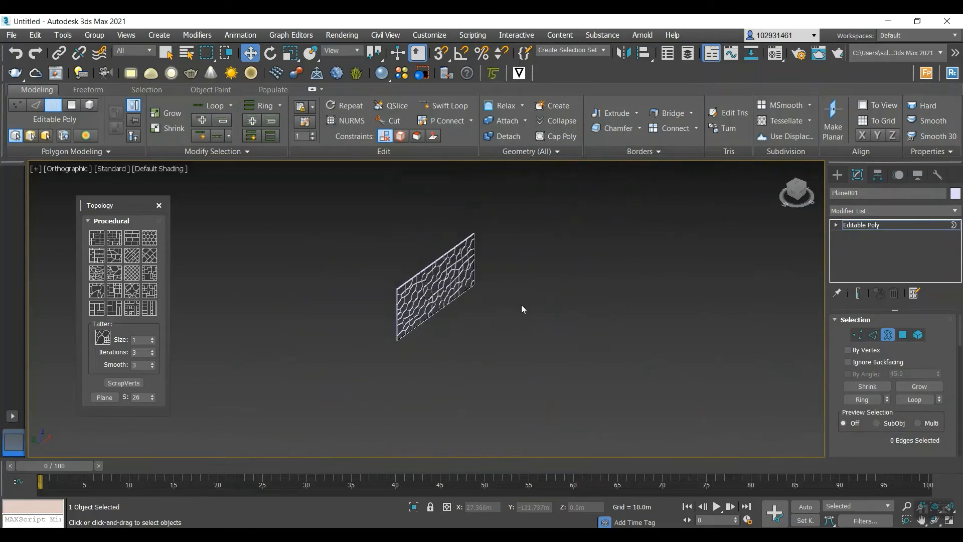
scroll(549, 279, down, 2)
- Select all border edges of the lattice, clear the selection and select them all again
drag(411, 363, 410, 362)
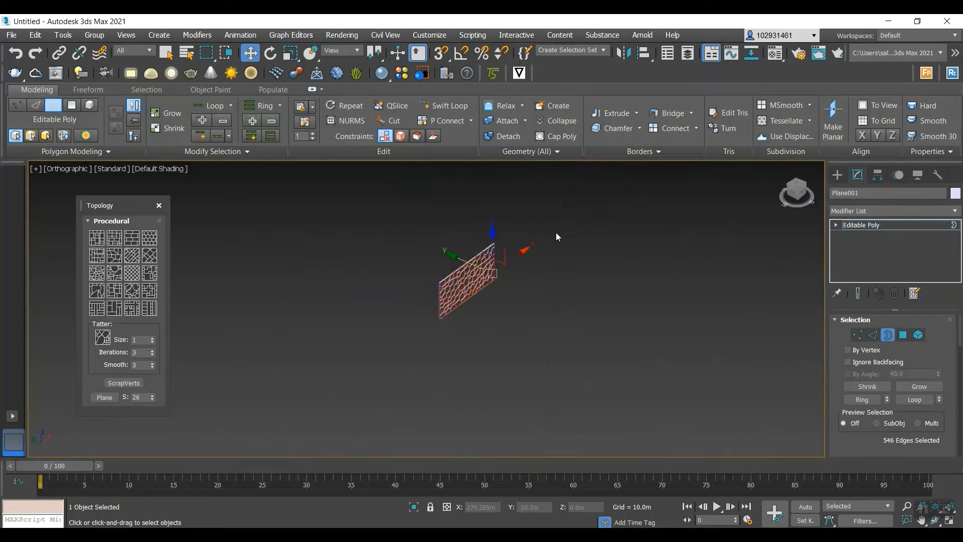
click(394, 327)
scroll(438, 286, up, 5)
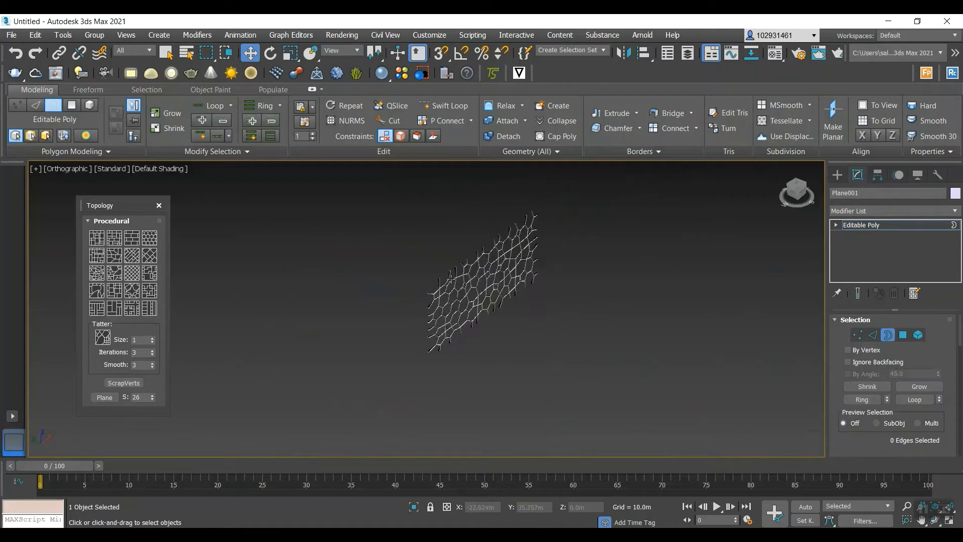
key(ctrl+a)
scroll(439, 286, down, 5)
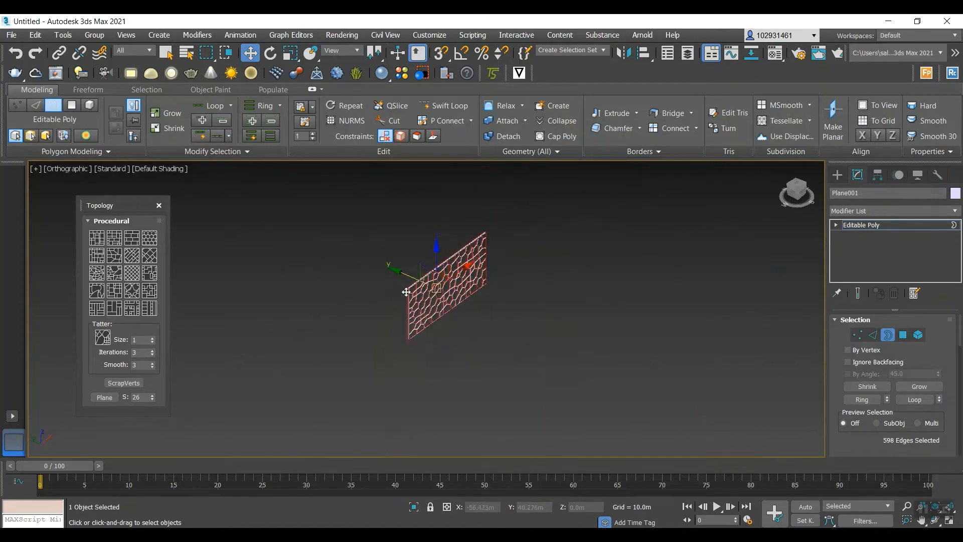
- Close the Topology dialog, leave border level and delete the whole lattice object
click(158, 206)
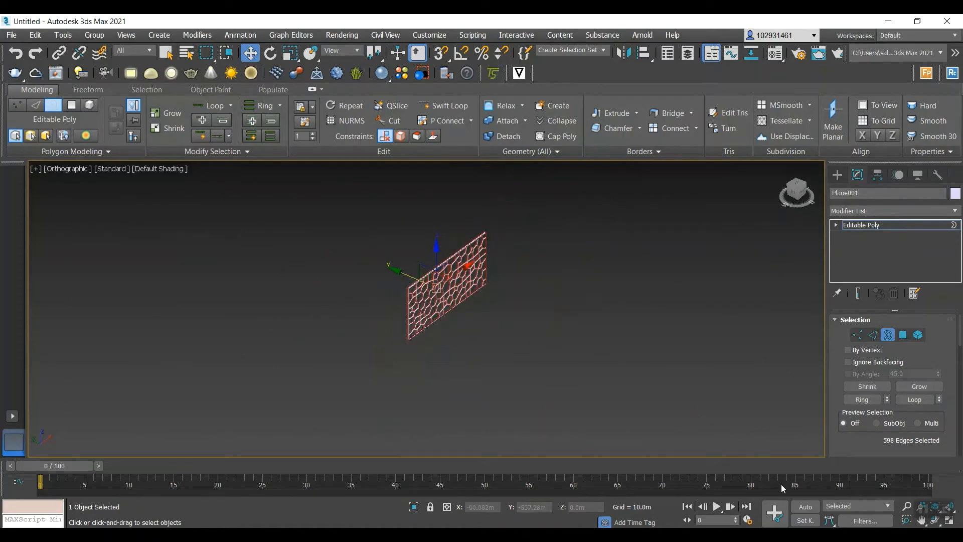
click(537, 323)
drag(531, 200, 345, 384)
click(526, 332)
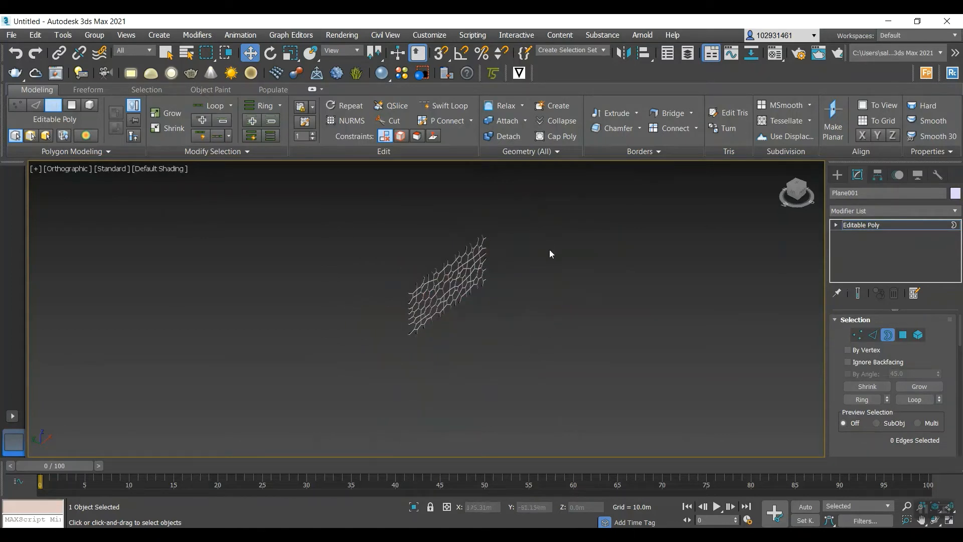
click(913, 225)
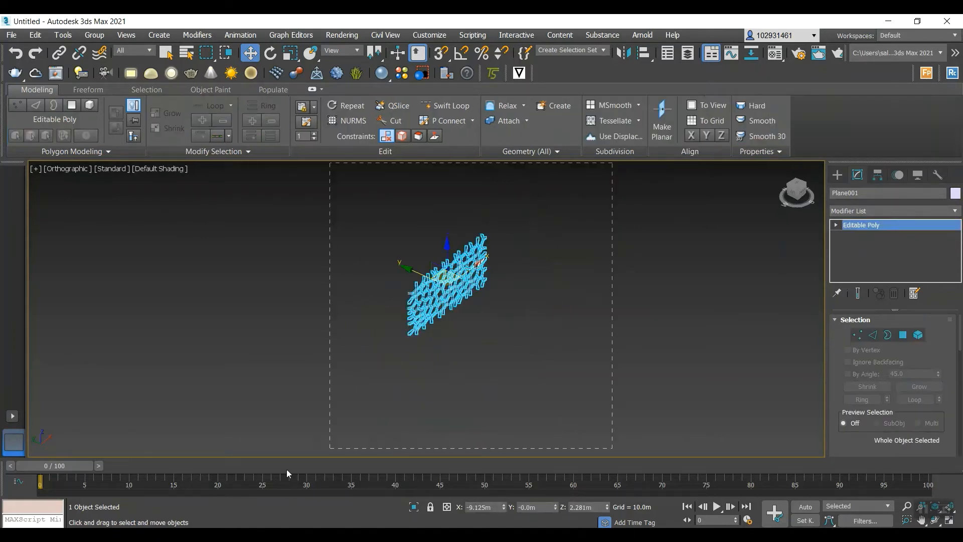
key(Delete)
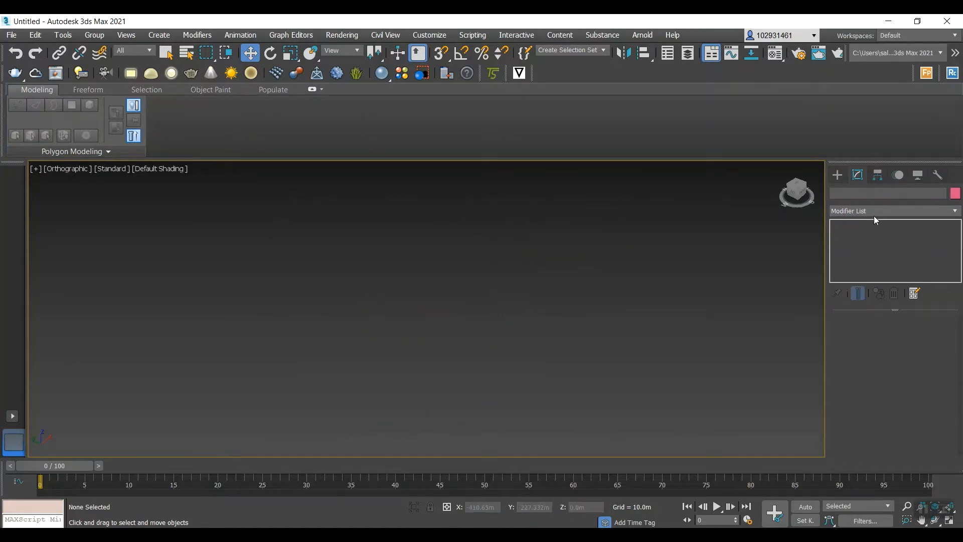
- Create a new plane about 319 m long and 789 m wide in the Front view and display its parameters
click(837, 174)
click(918, 299)
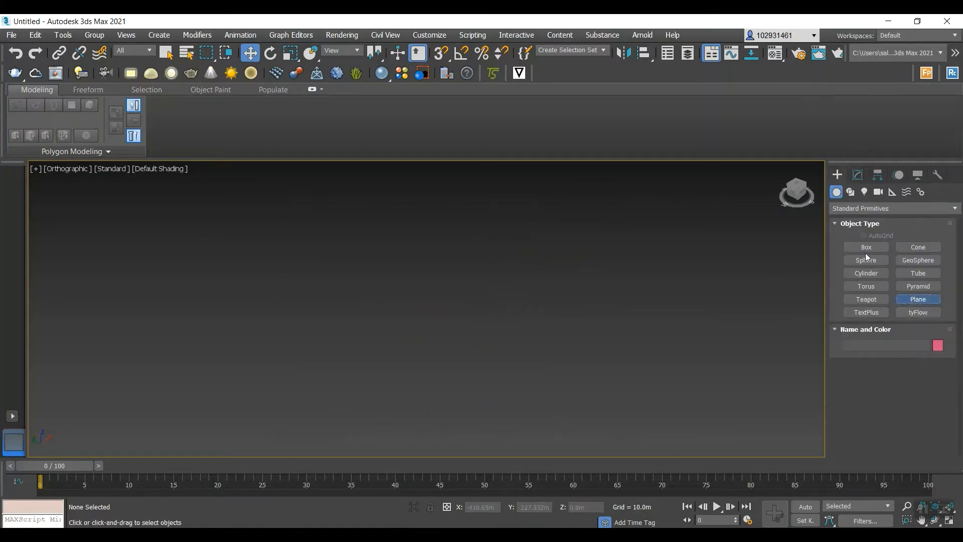
click(797, 193)
drag(622, 227, 126, 427)
click(857, 174)
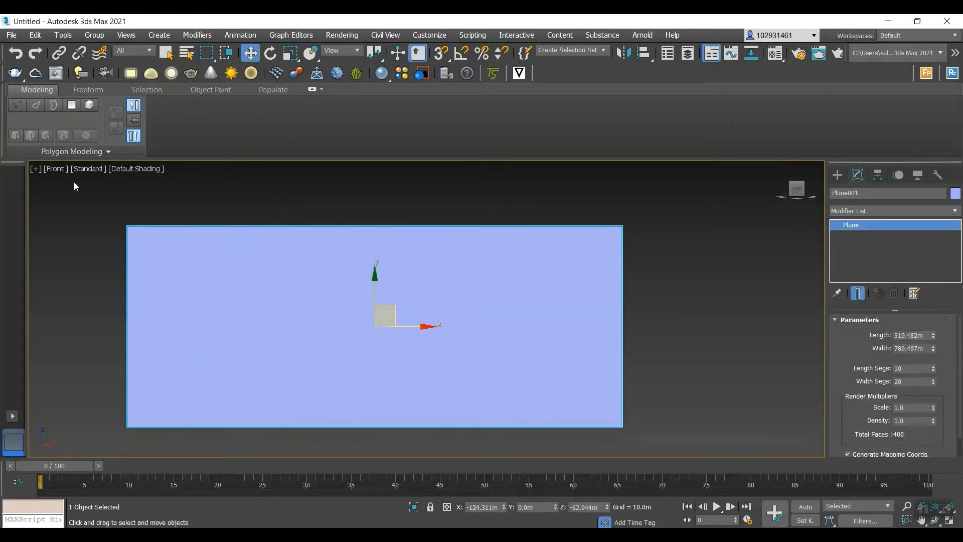
- Show edged faces in the viewport and open the plane's length value for editing
click(127, 169)
click(175, 291)
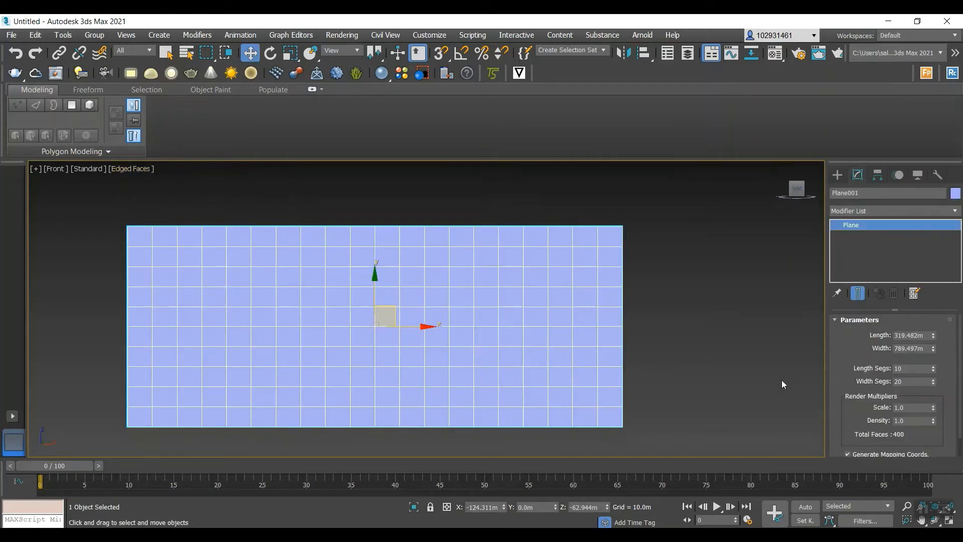
click(913, 338)
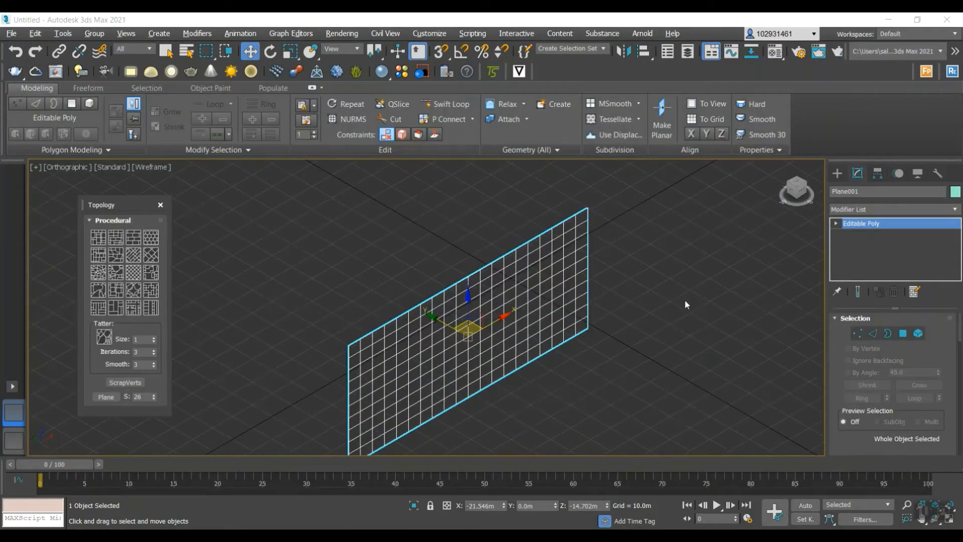
scroll(504, 317, down, 1)
scroll(496, 311, up, 2)
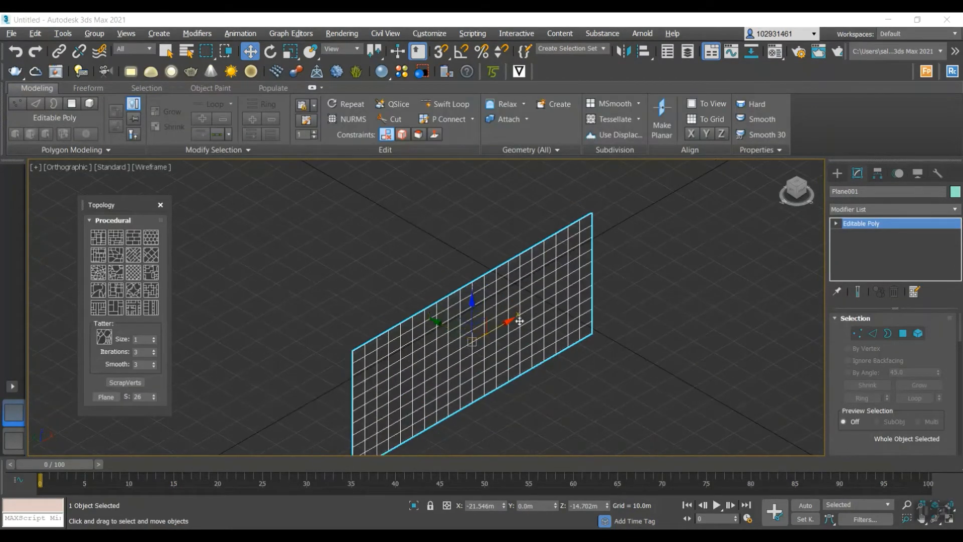
scroll(193, 253, down, 1)
scroll(331, 266, down, 2)
scroll(283, 264, up, 2)
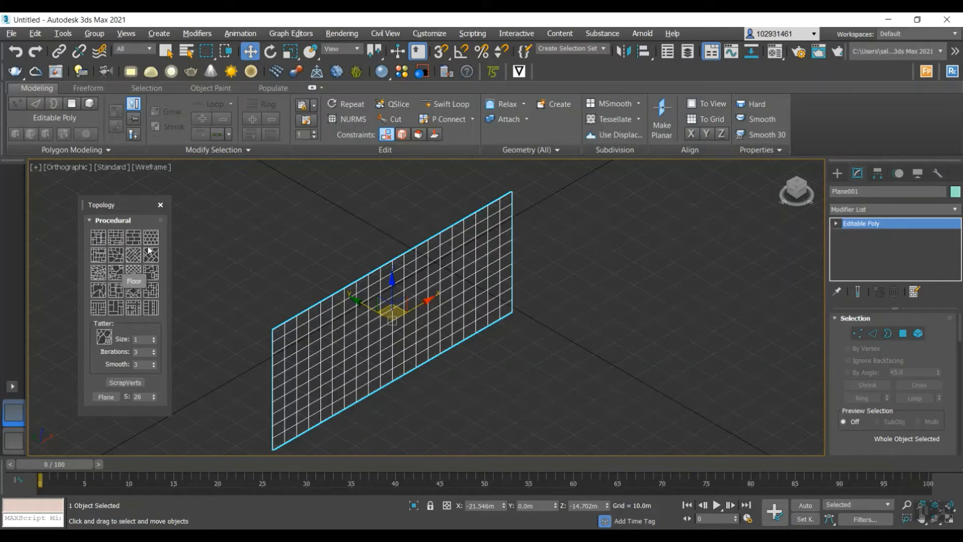
- Switch the gridded editable poly plane to polygon level and select all its polygons
key(1)
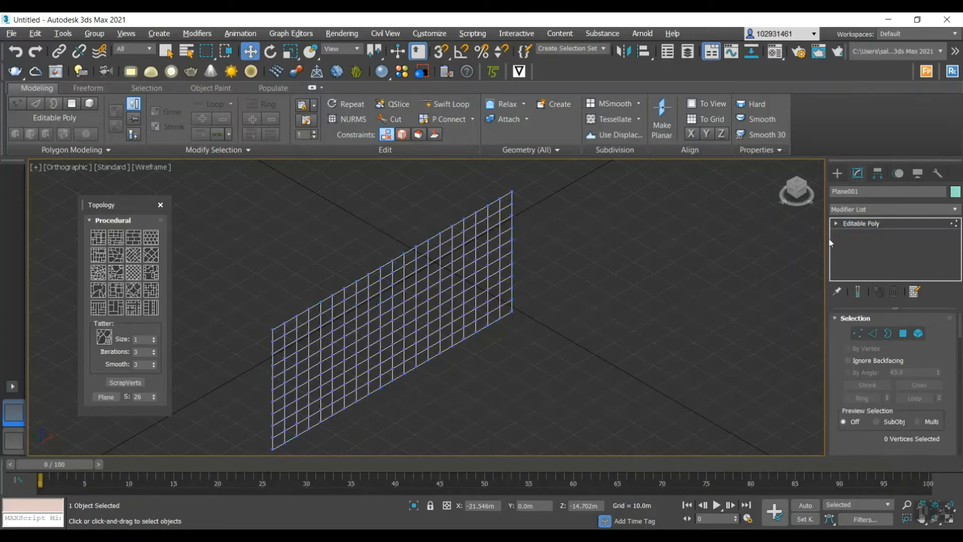
click(851, 329)
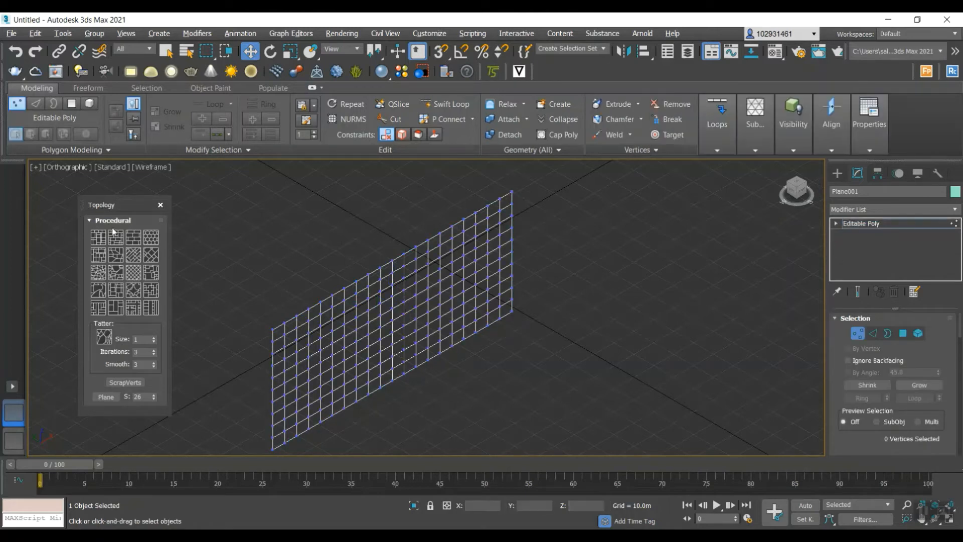
click(904, 333)
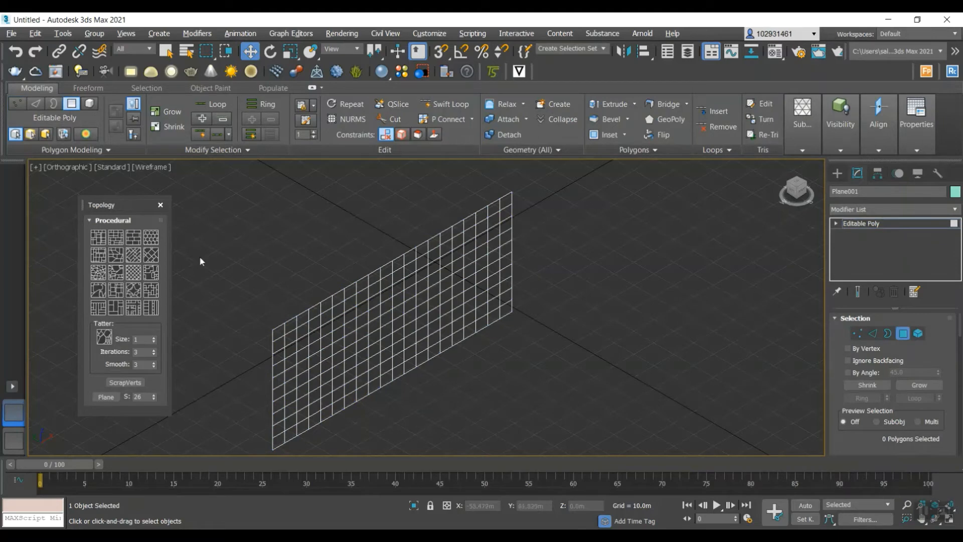
scroll(361, 322, down, 5)
scroll(348, 333, up, 5)
click(346, 329)
key(ctrl+a)
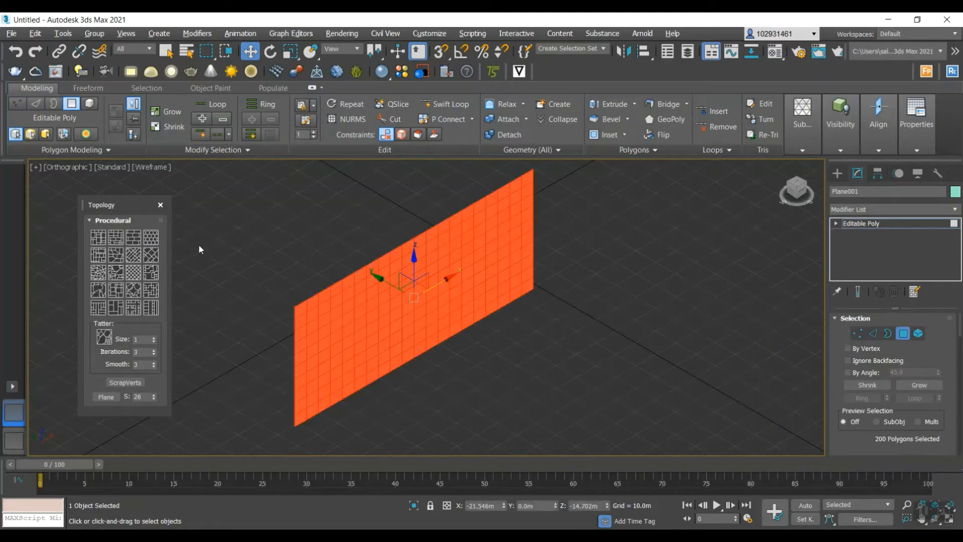
scroll(271, 268, up, 4)
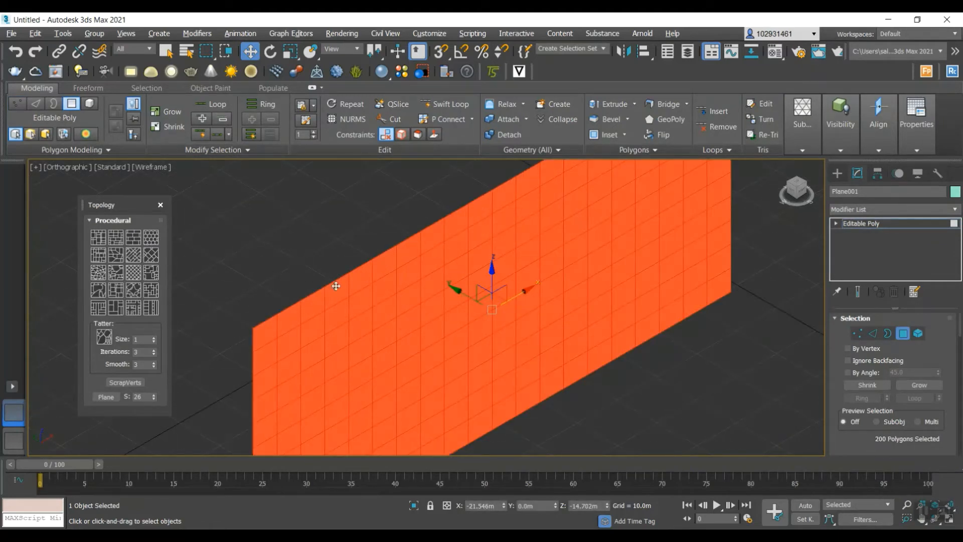
scroll(336, 286, down, 3)
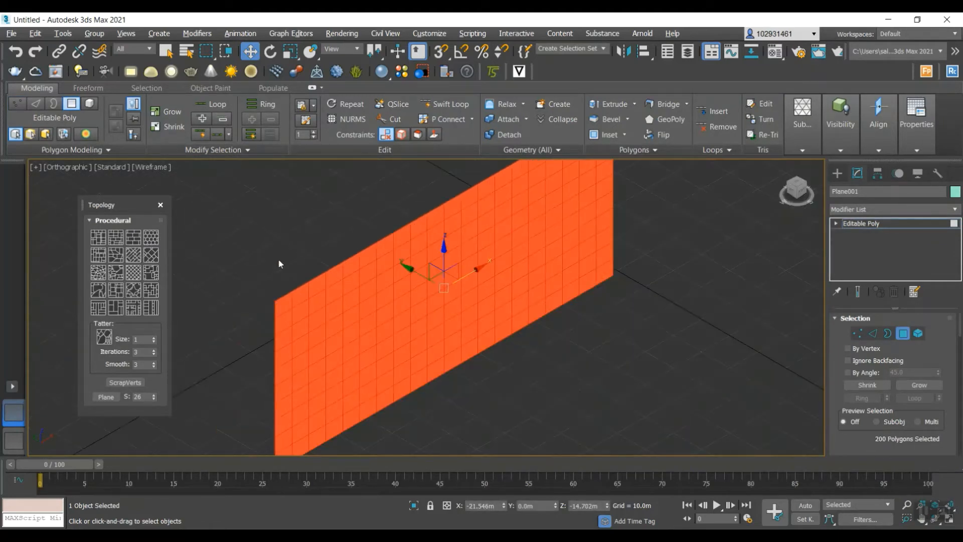
- Apply a staggered rectangular block topology pattern to the selected polygons and inspect the panel with all polygons reselected
click(100, 259)
scroll(507, 313, down, 4)
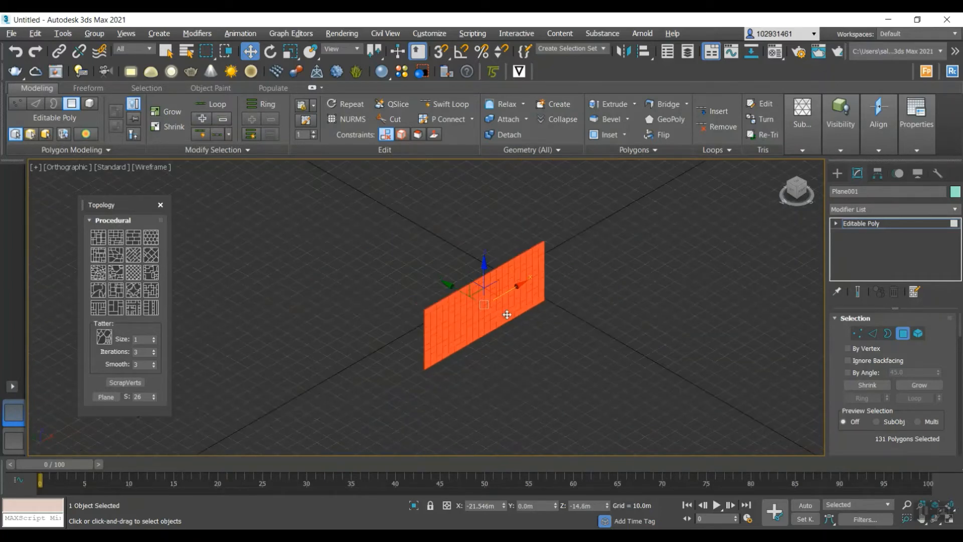
click(538, 338)
scroll(518, 308, up, 3)
key(ctrl+a)
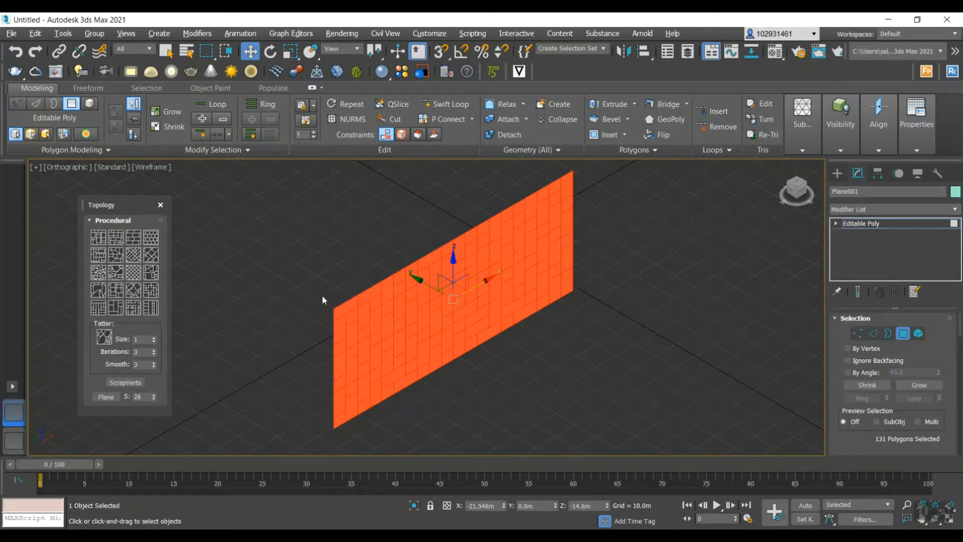
scroll(323, 297, up, 2)
scroll(576, 287, down, 4)
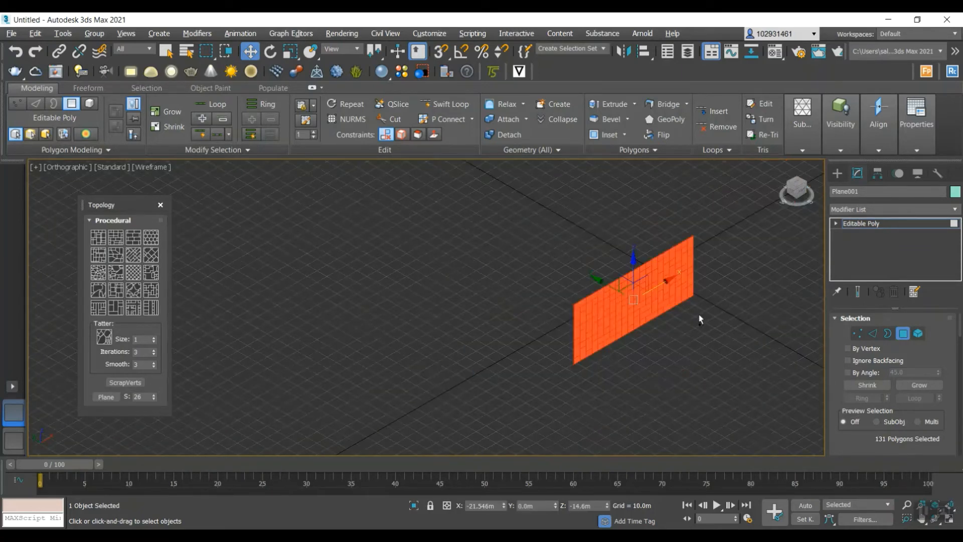
- Undo the rectangular topology pattern, reselect all polygons of the restored grid and clear the selection
key(ctrl+z)
key(ctrl+z)
click(700, 304)
scroll(701, 288, up, 3)
key(ctrl+a)
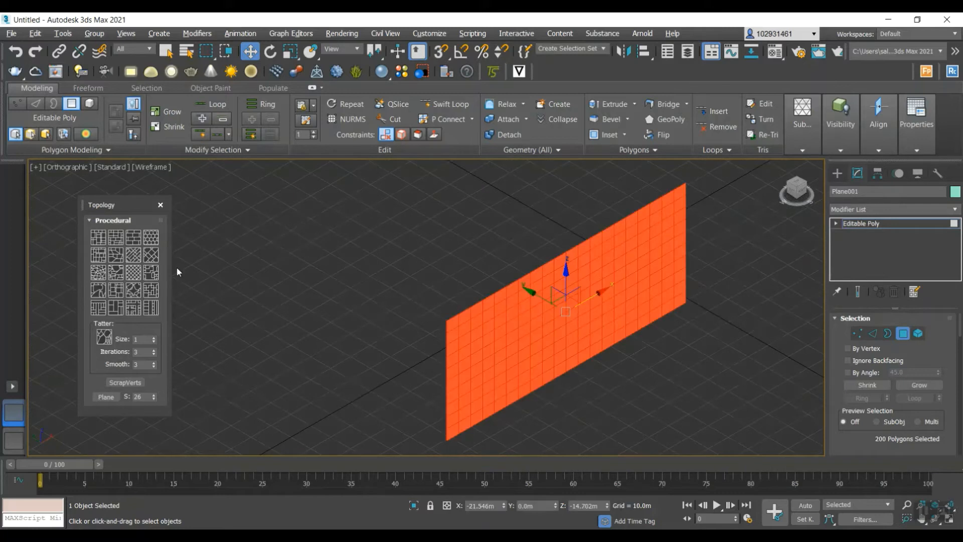
scroll(658, 351, up, 2)
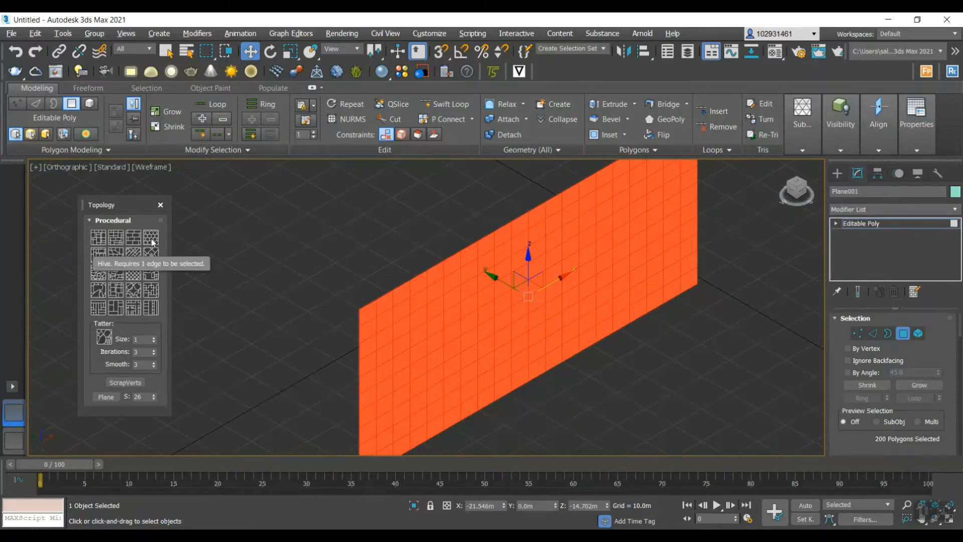
click(315, 317)
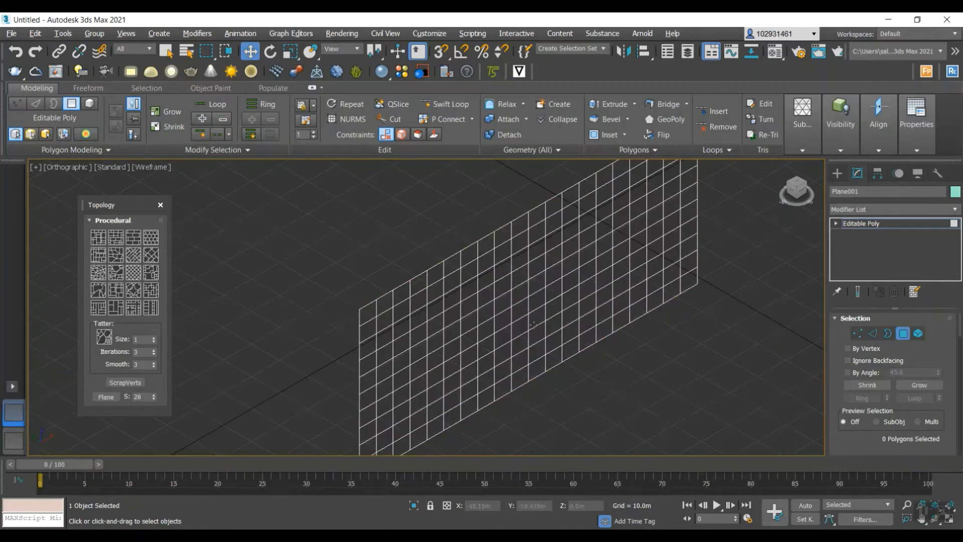
- Select a single inner edge of the plane at edge level, apply the Hive topology pattern and clear the edge selection
click(873, 334)
click(443, 312)
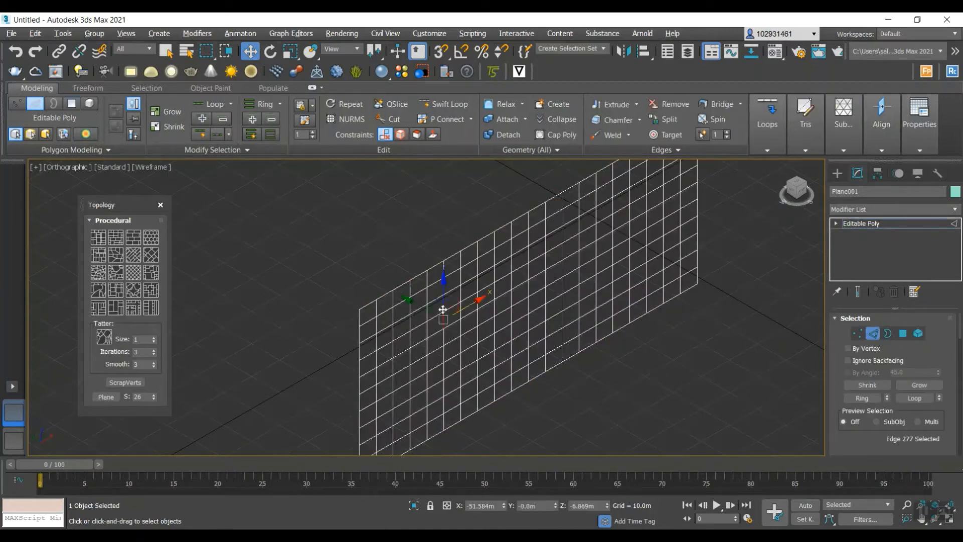
click(147, 238)
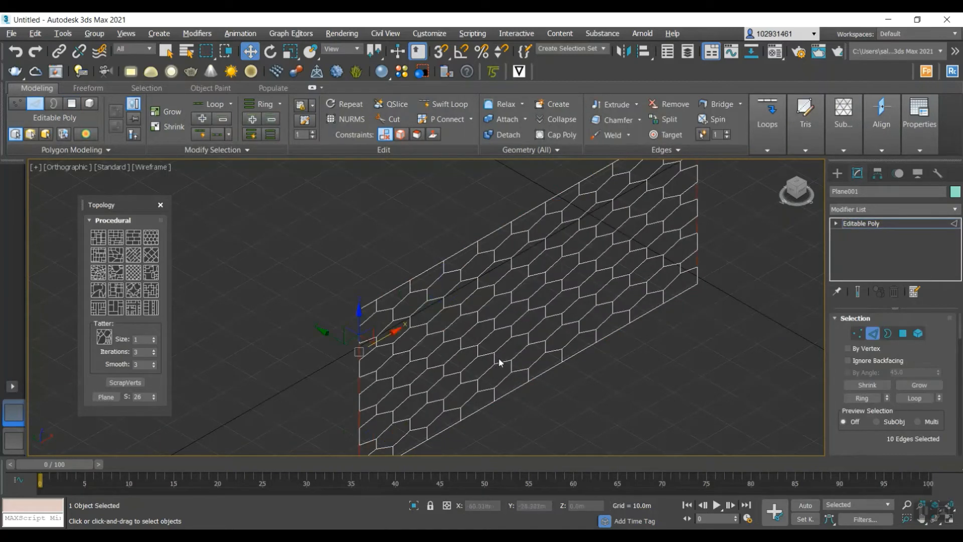
scroll(562, 351, down, 2)
click(591, 368)
scroll(736, 329, down, 3)
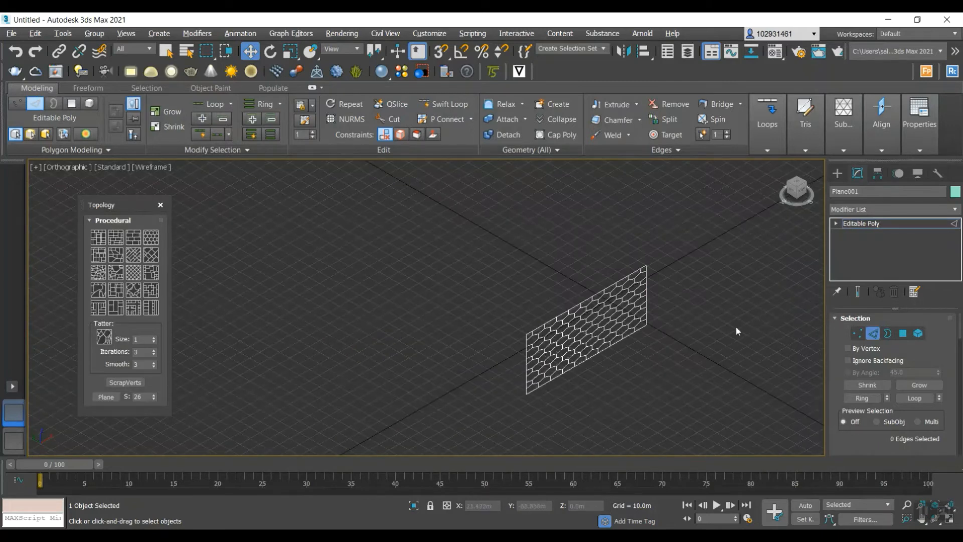
scroll(718, 336, up, 2)
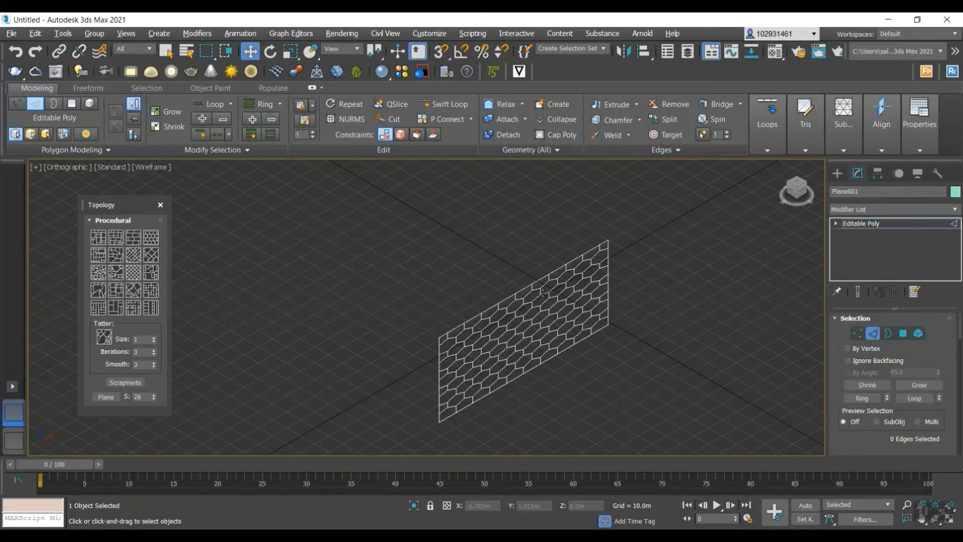
- Select all edges of the hexagonal panel and create a linear shape from the selection
scroll(524, 280, down, 2)
scroll(594, 324, up, 4)
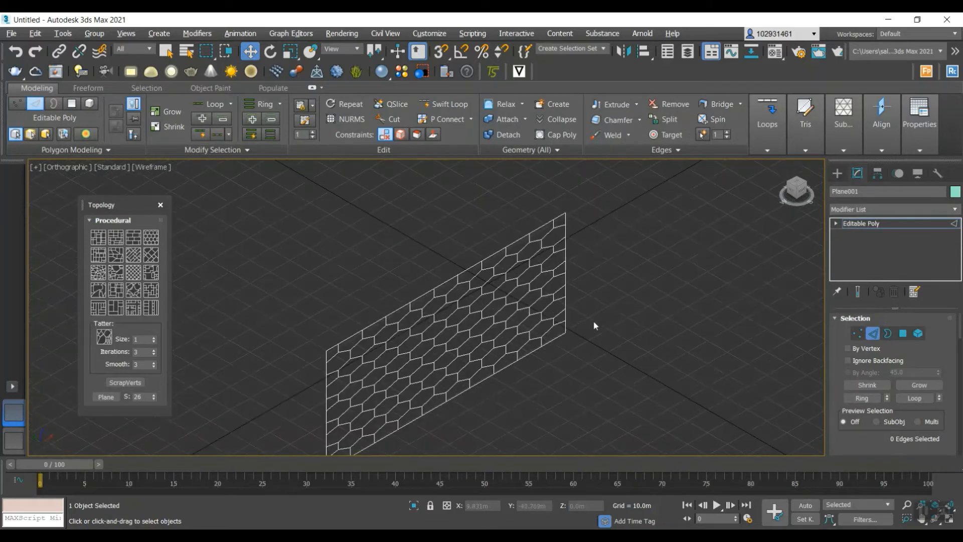
key(ctrl+a)
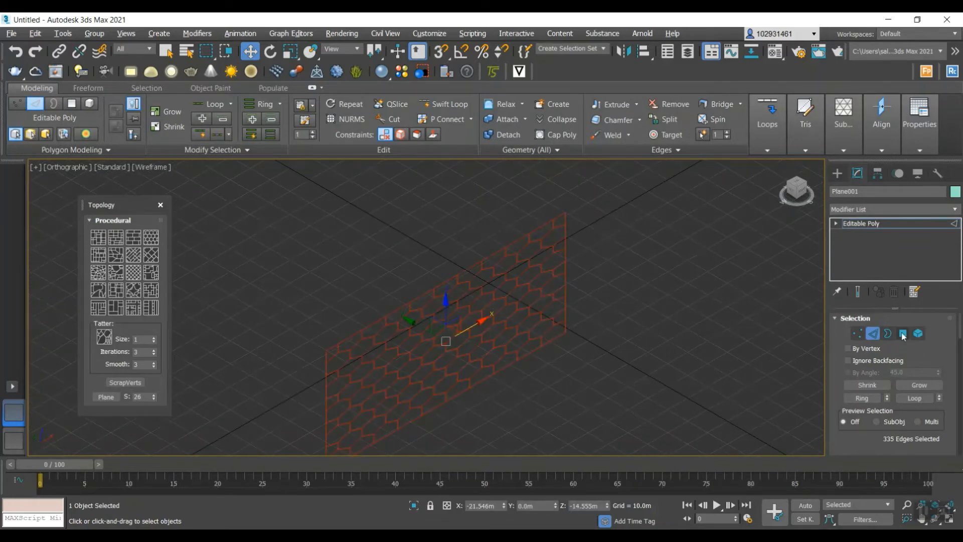
scroll(903, 372, down, 10)
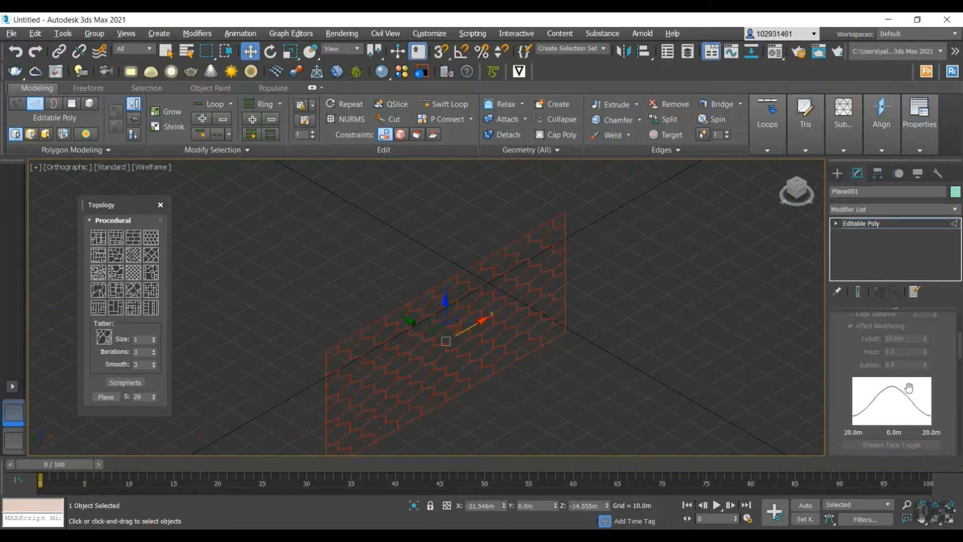
scroll(909, 388, down, 5)
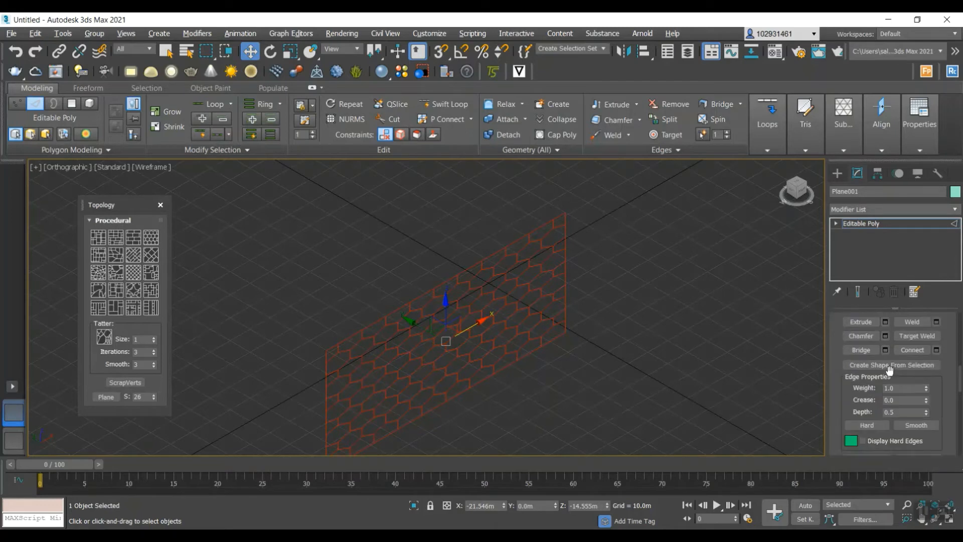
click(890, 367)
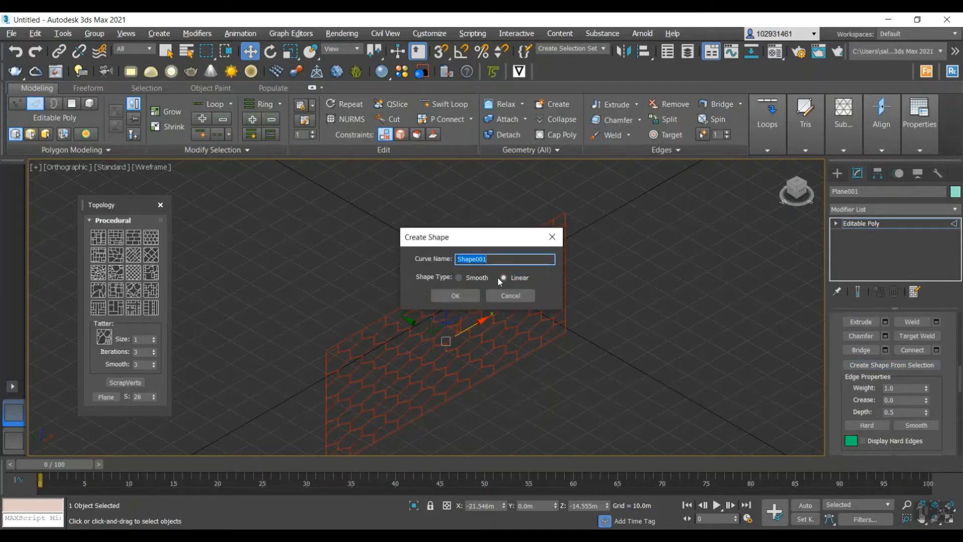
click(468, 296)
- Hide the grid, move the panel's selected edges about 145 m along X away from the extracted shape, and leave edge level
scroll(537, 313, down, 3)
key(g)
scroll(532, 314, up, 2)
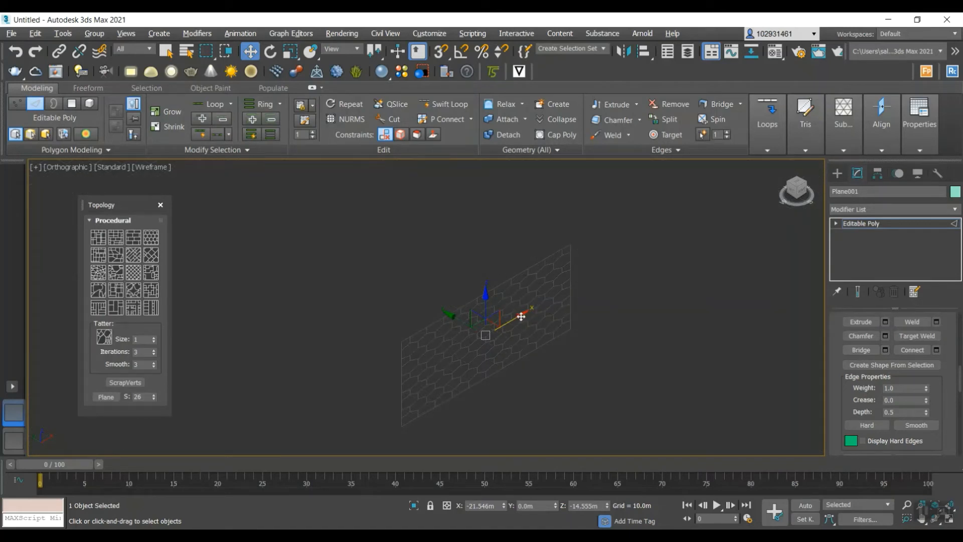
drag(521, 315, 723, 232)
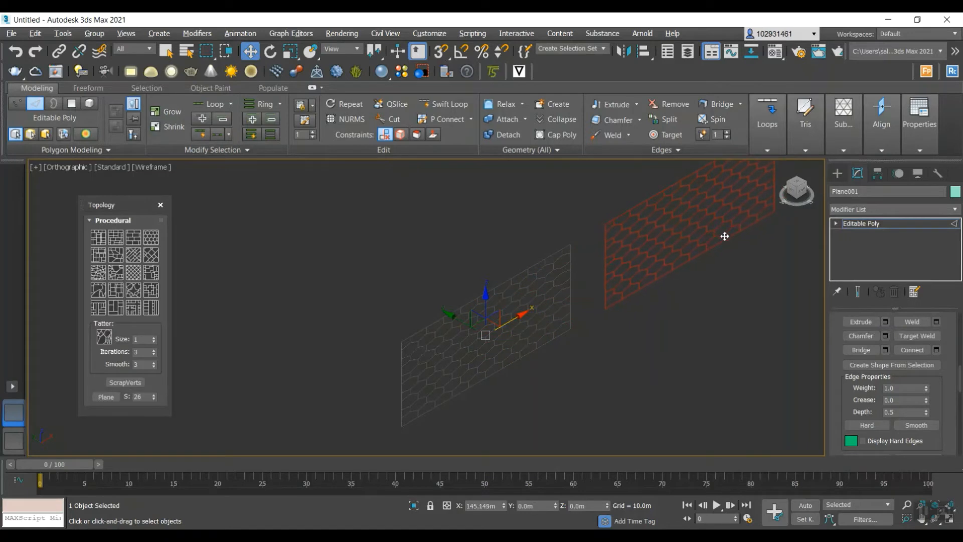
scroll(862, 325, up, 2)
scroll(861, 325, up, 5)
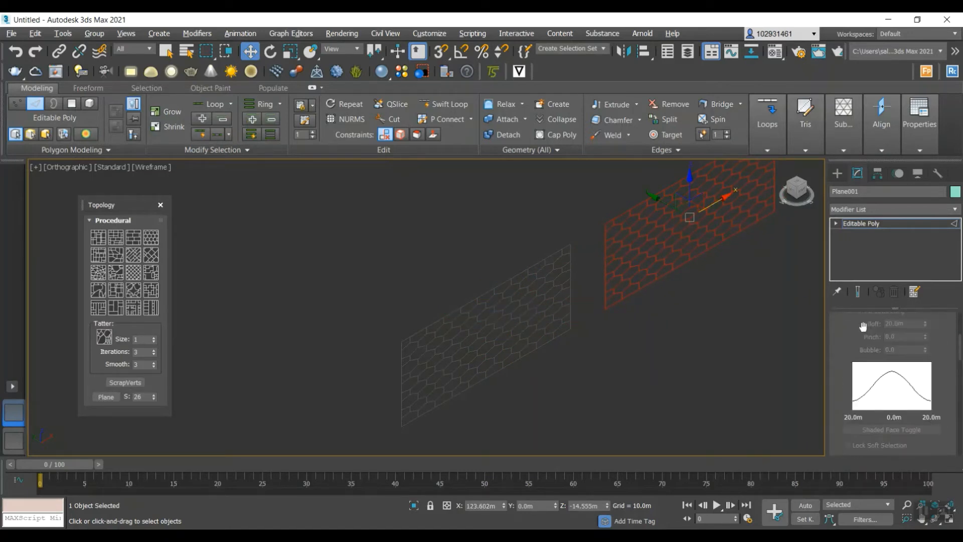
click(840, 321)
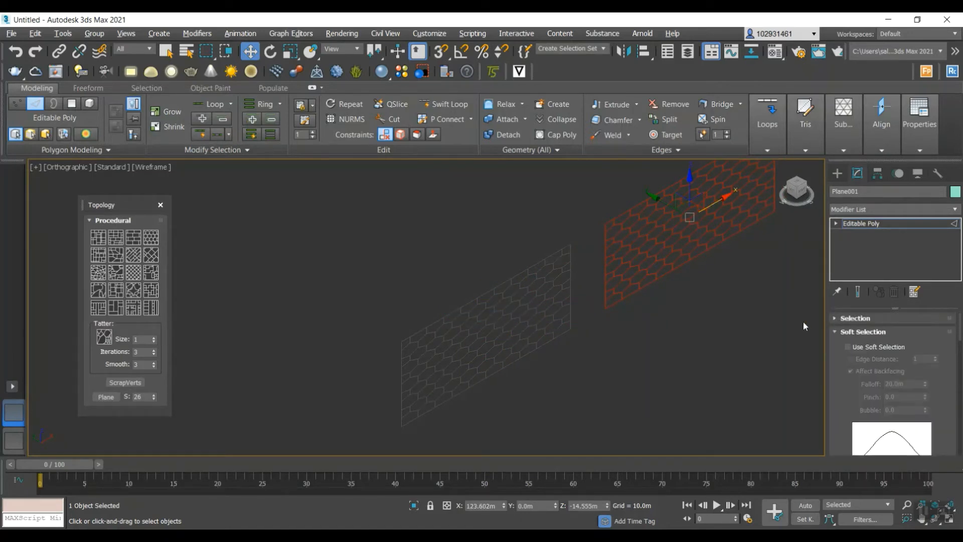
click(836, 322)
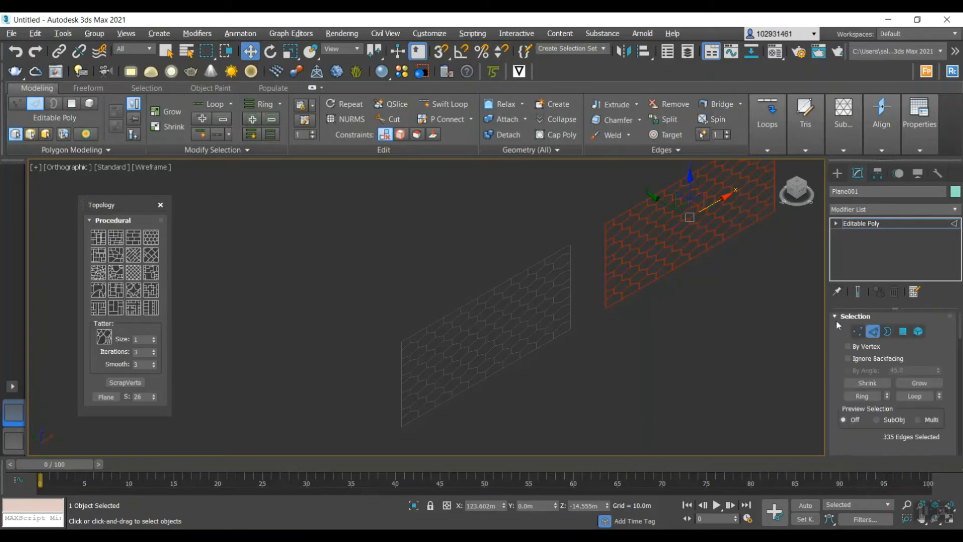
click(878, 333)
click(839, 322)
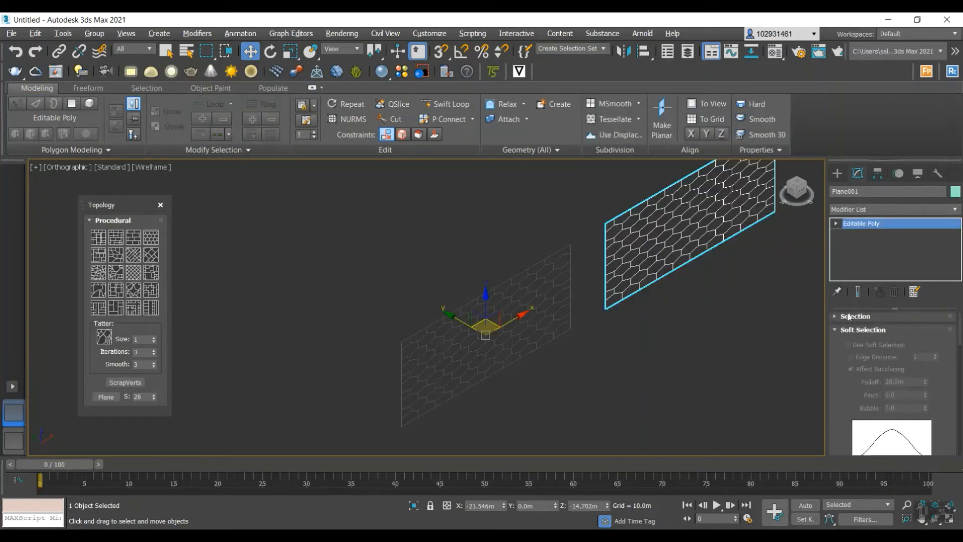
- Select the extracted hexagonal spline, enable its rendering in the viewport and set the radial thickness to 2 m
click(540, 330)
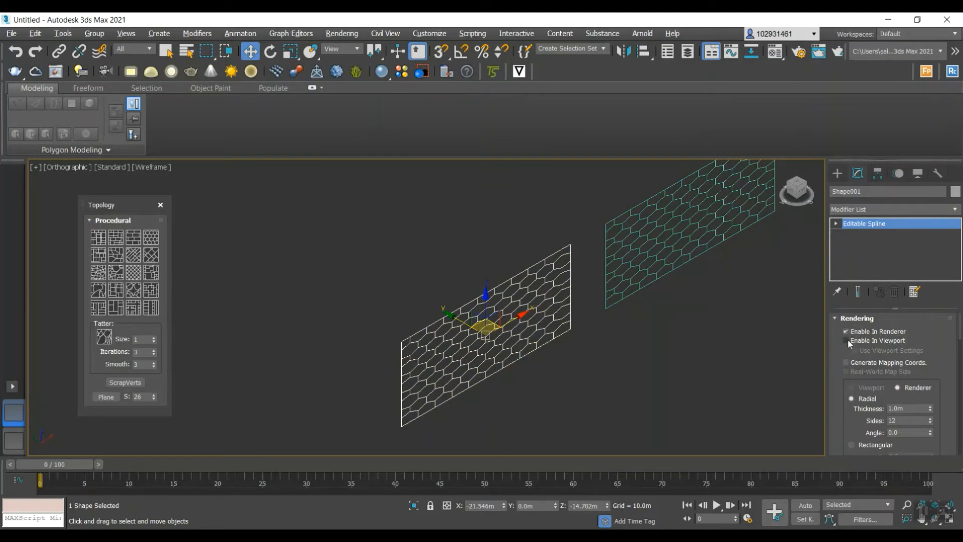
click(846, 340)
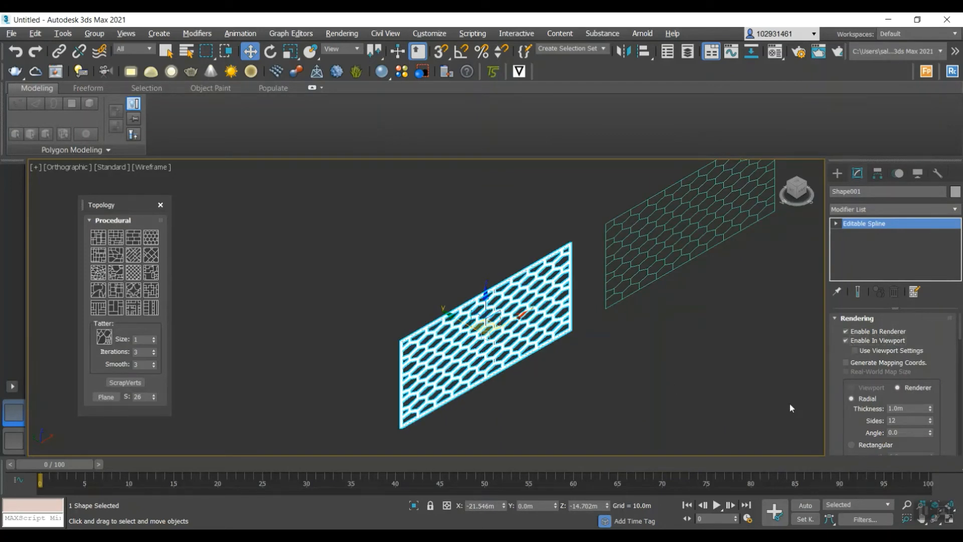
click(921, 407)
text(2)
key(Return)
scroll(502, 289, up, 4)
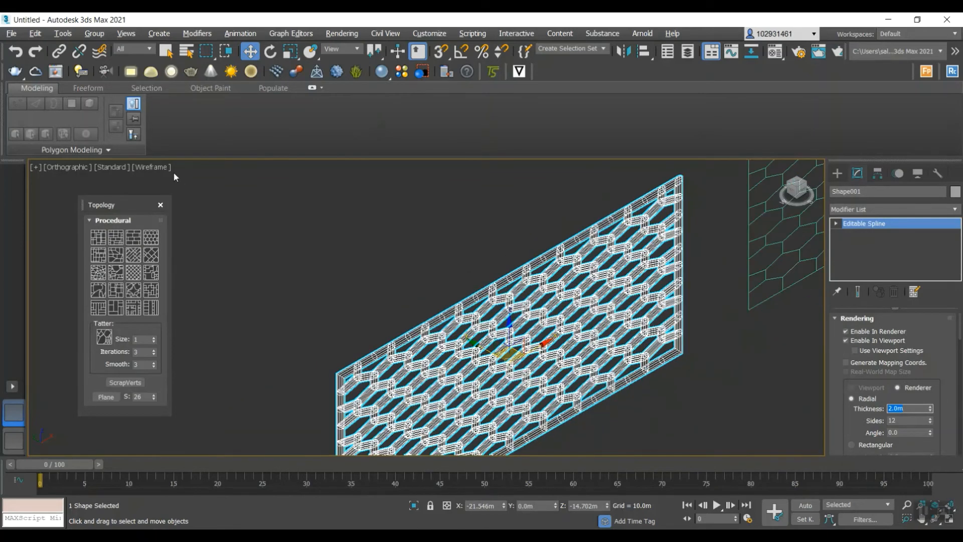
- Switch the viewport to Default Shading and reselect the hexagonal lattice spline
click(171, 174)
click(150, 167)
click(181, 177)
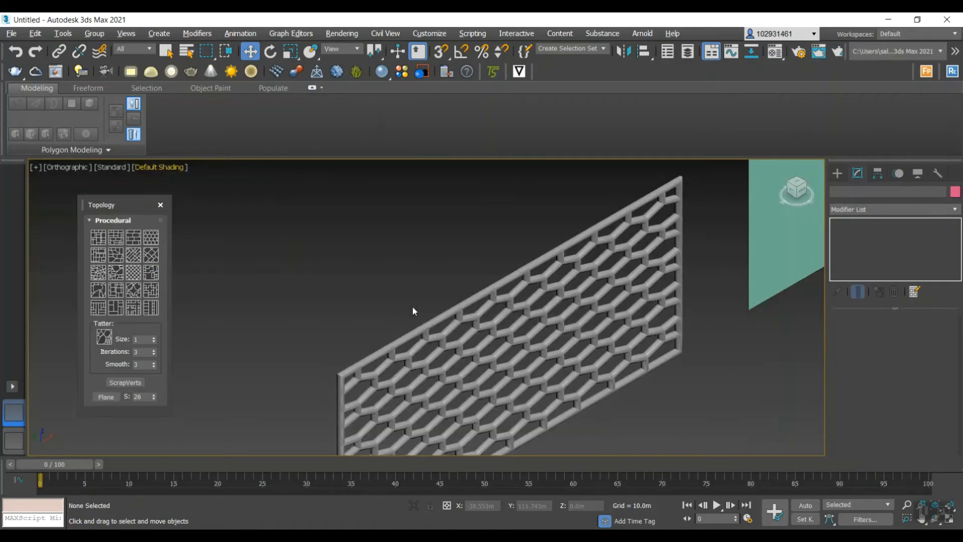
click(455, 326)
scroll(456, 326, up, 4)
scroll(455, 326, down, 2)
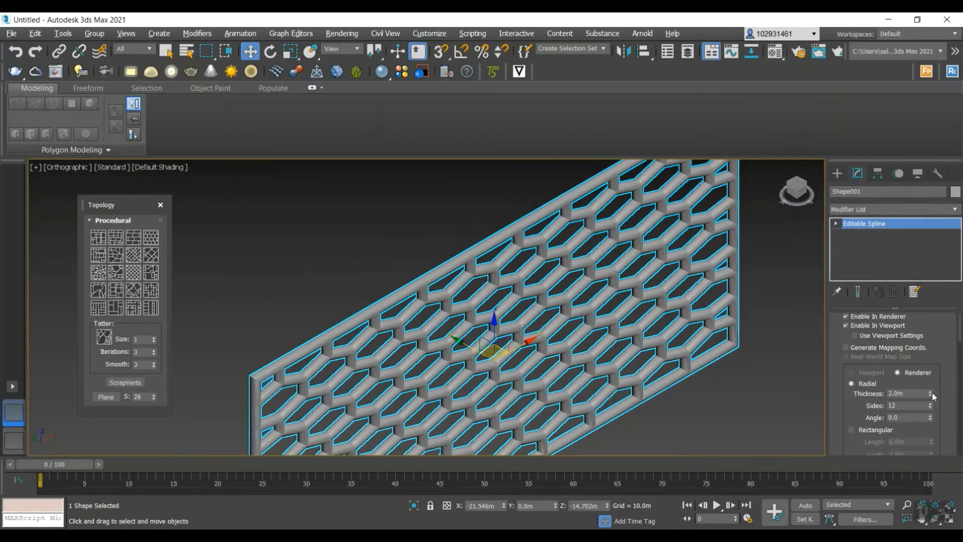
- Change the lattice spline's cross-section to Rectangular and set its length to 1 m
click(852, 430)
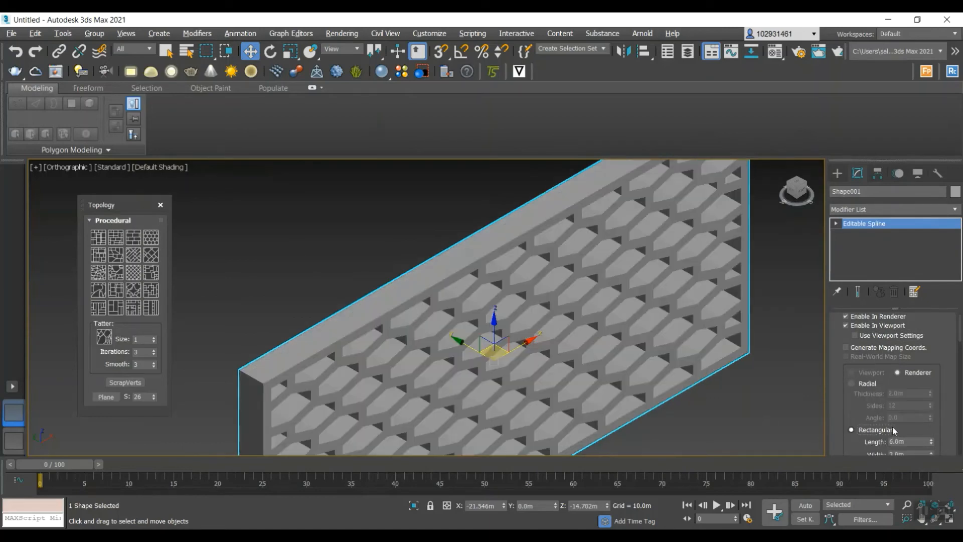
scroll(882, 401, down, 1)
click(909, 426)
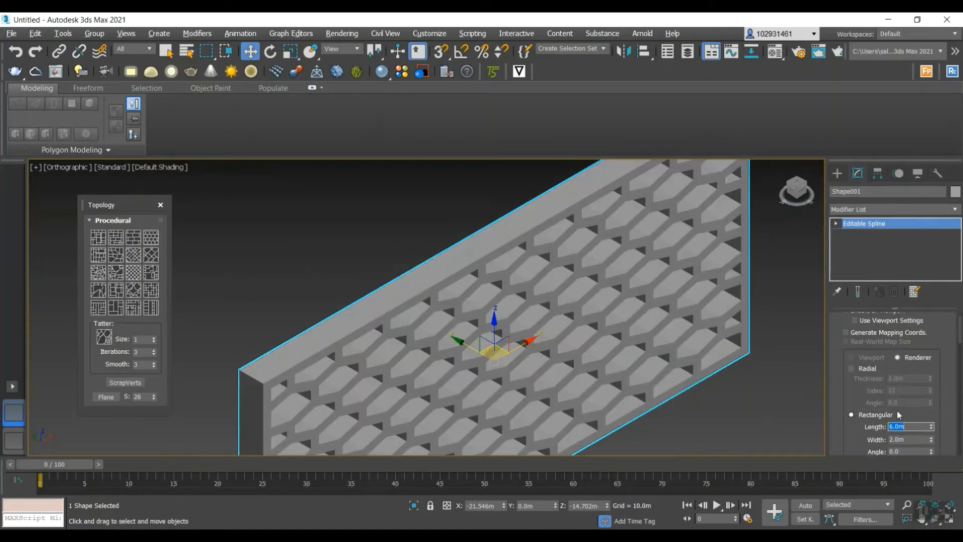
text(1)
key(Return)
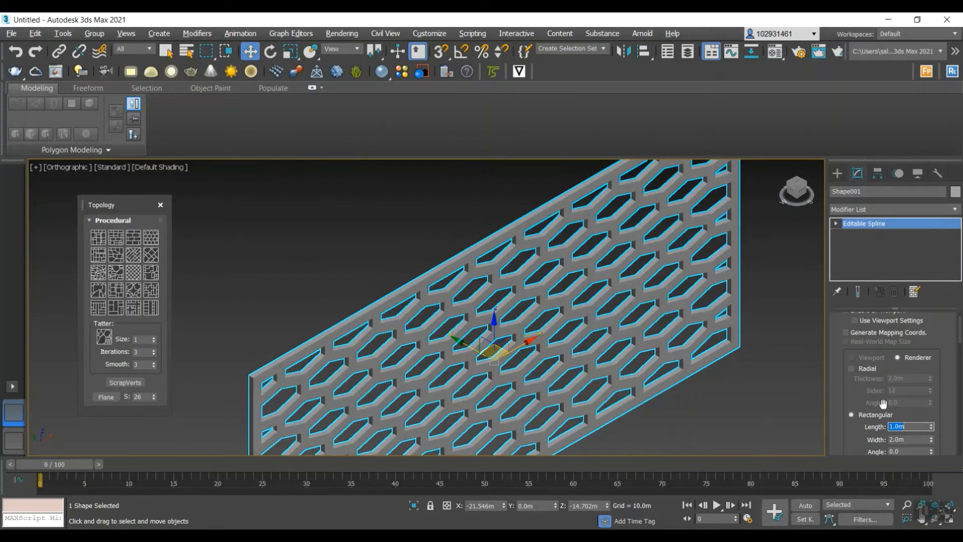
- Set the lattice's rectangular cross-section length to 0.5 m
scroll(671, 320, down, 3)
scroll(638, 316, up, 6)
text(0.5)
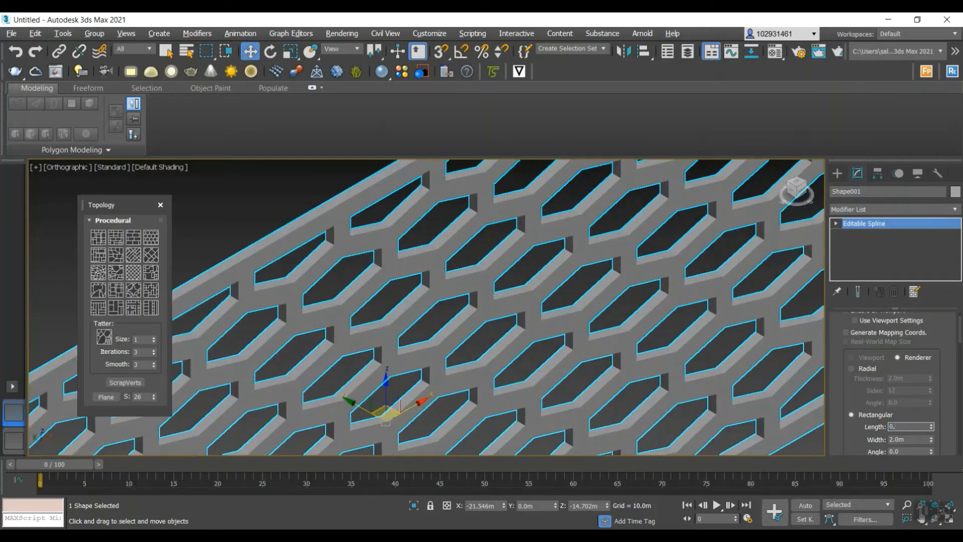
key(Return)
scroll(726, 304, down, 5)
mouse_move(735, 326)
alt+middle_down()
mouse_move(757, 356)
mouse_move(744, 309)
alt+middle_up()
scroll(724, 324, up, 2)
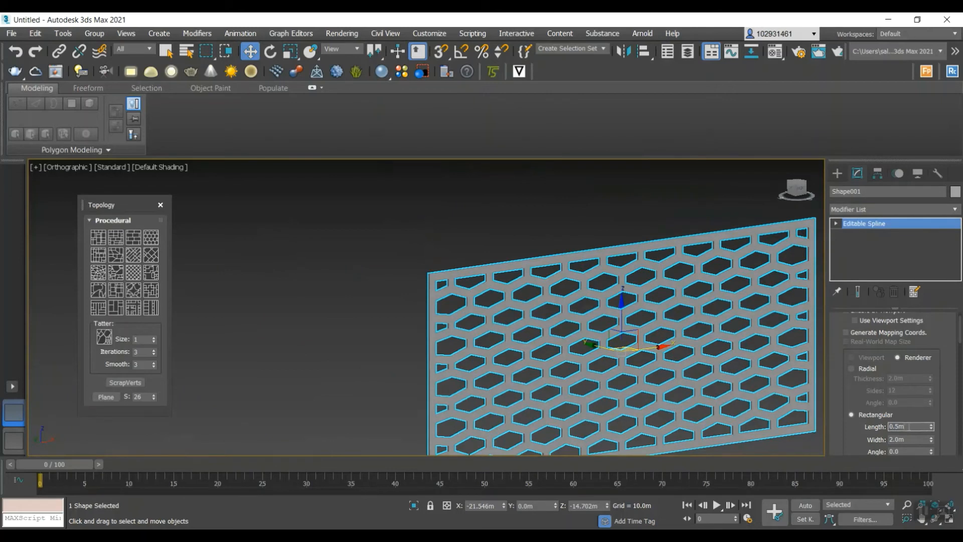
- Set the lattice's rectangular cross-section length to 0.1 m and check the remaining rectangular settings
key(Return)
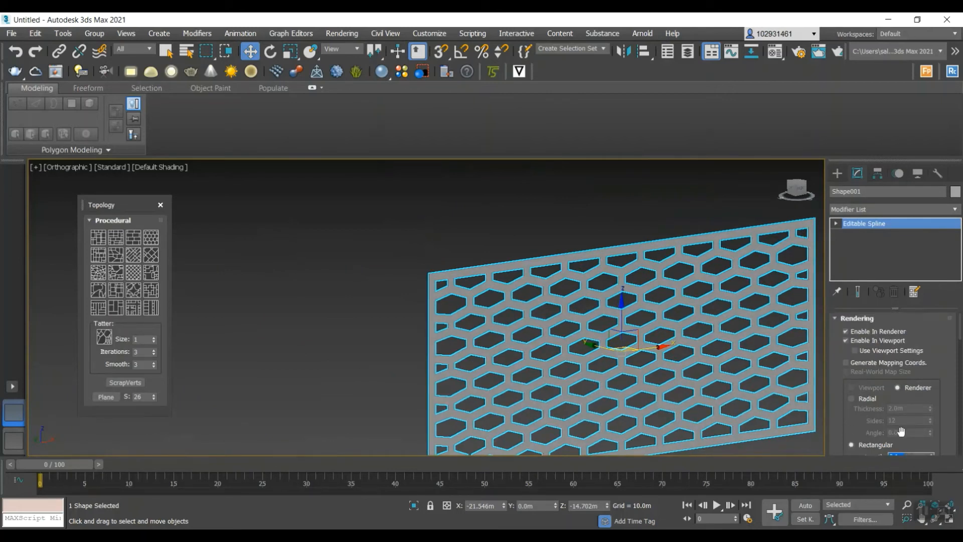
scroll(893, 386, down, 2)
scroll(895, 389, up, 2)
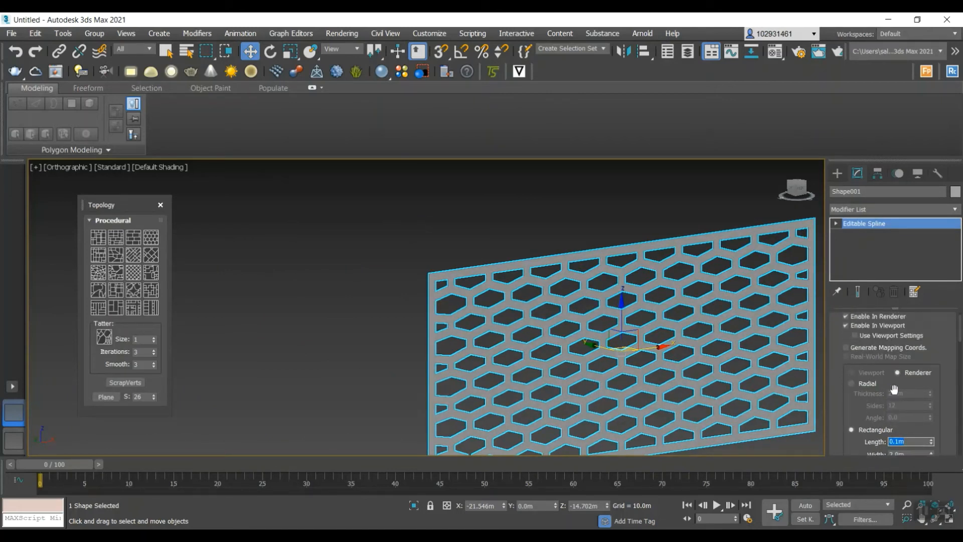
scroll(894, 389, down, 2)
scroll(706, 372, up, 2)
scroll(707, 374, down, 3)
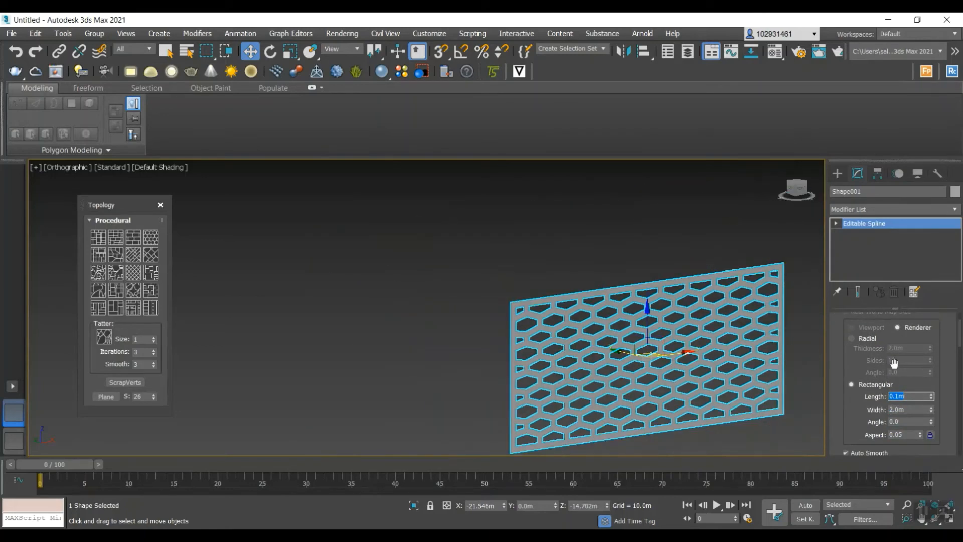
- Display edged faces, select the solid hexagonal plane and switch it to polygon level
click(754, 443)
scroll(746, 385, down, 3)
click(746, 385)
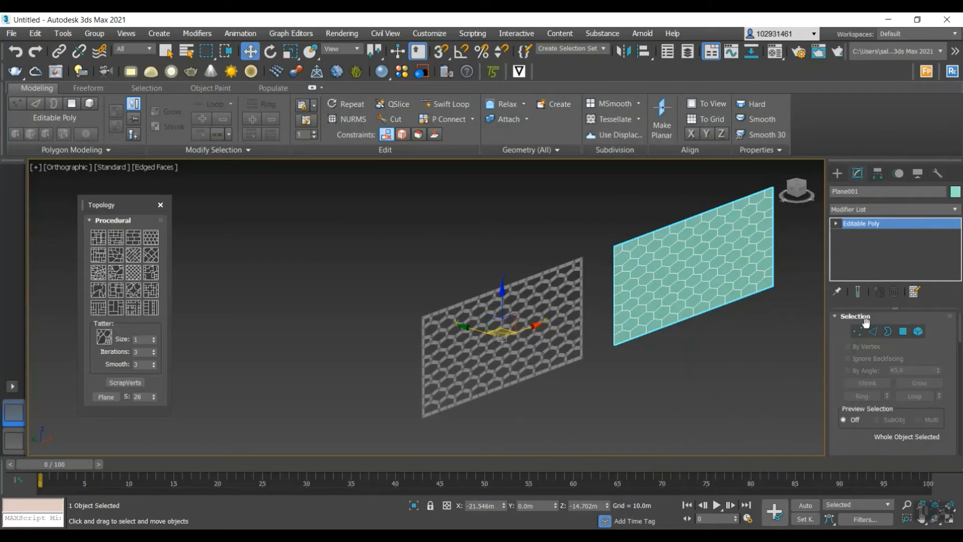
click(876, 331)
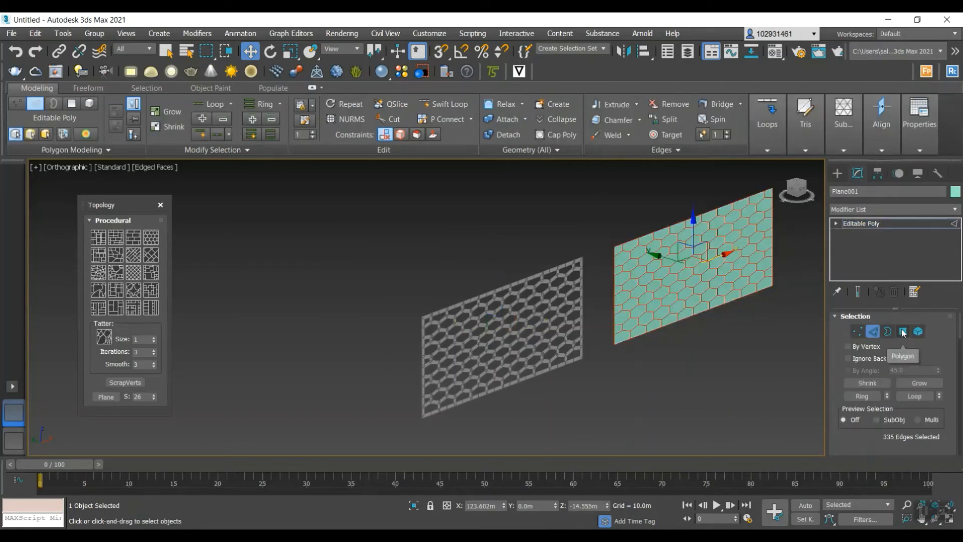
scroll(899, 333, down, 6)
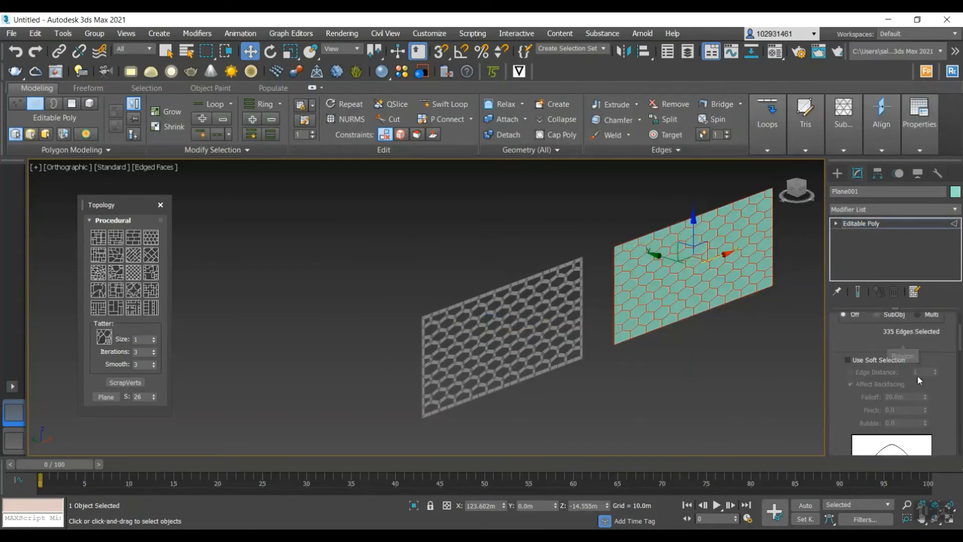
scroll(921, 389, down, 6)
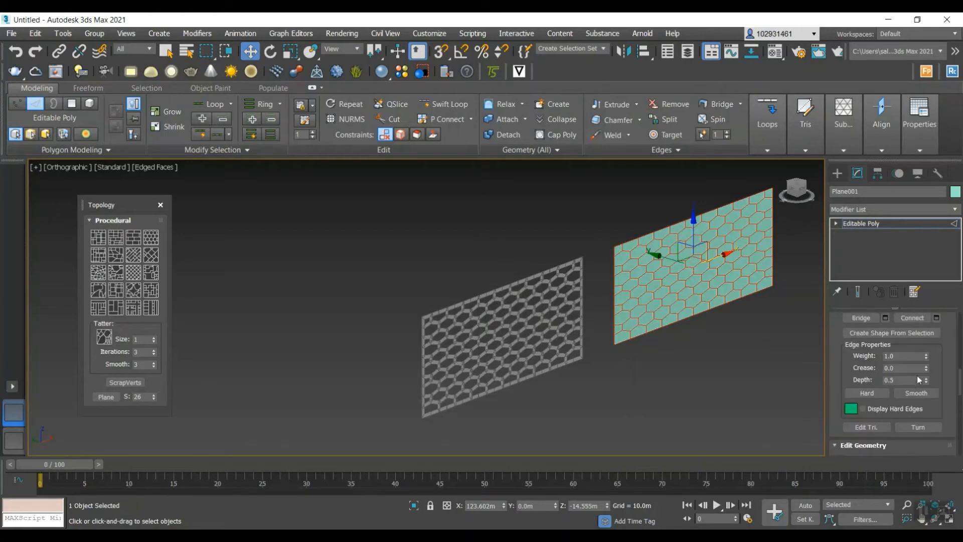
scroll(915, 376, up, 3)
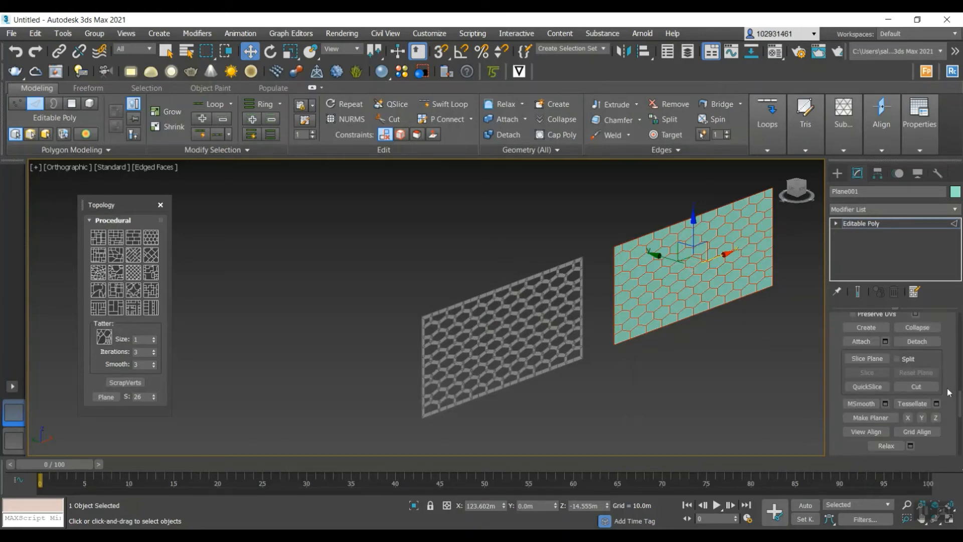
scroll(910, 374, up, 9)
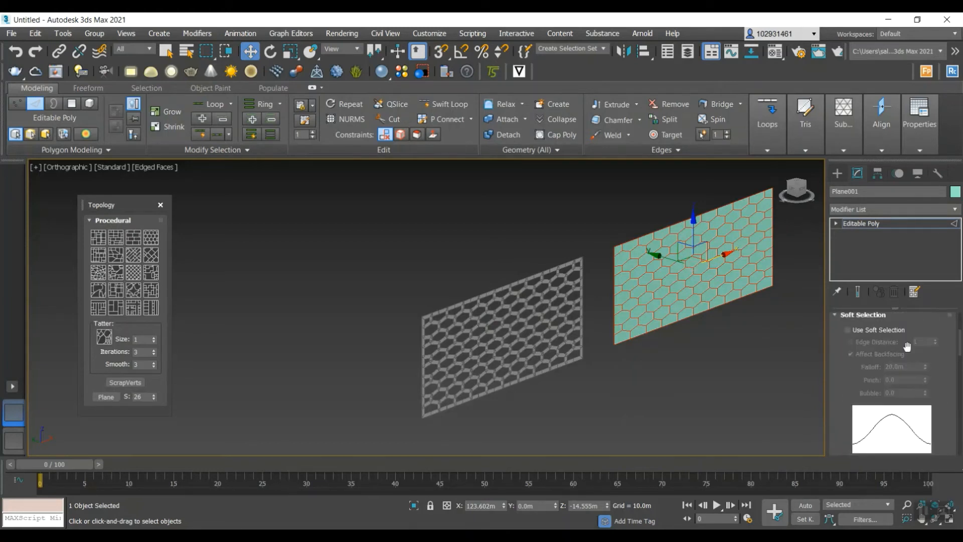
click(907, 336)
scroll(920, 376, down, 5)
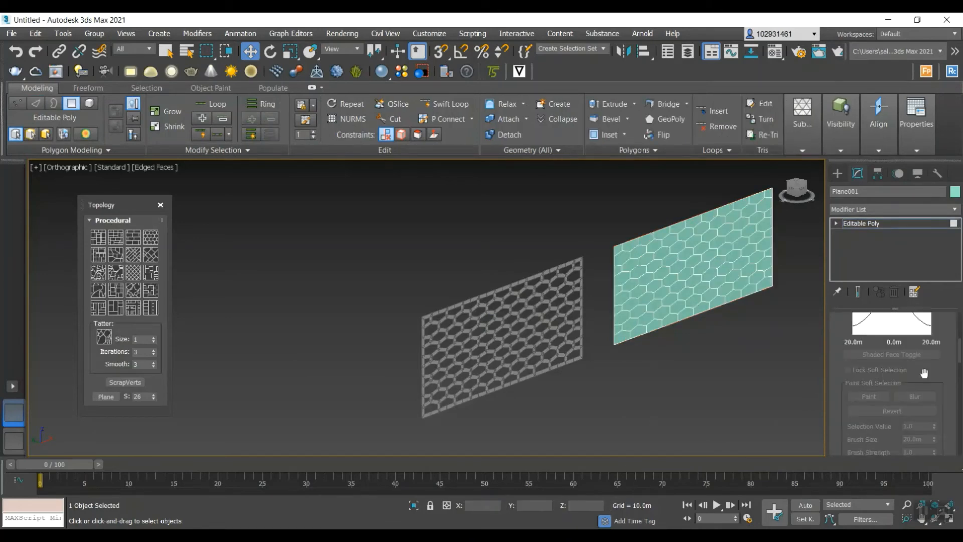
click(936, 366)
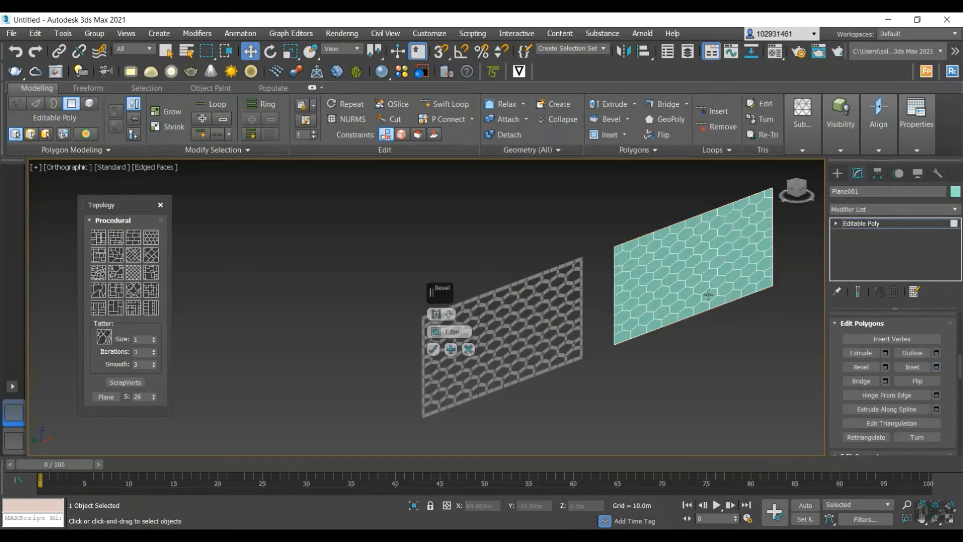
scroll(697, 290, up, 6)
scroll(349, 340, down, 6)
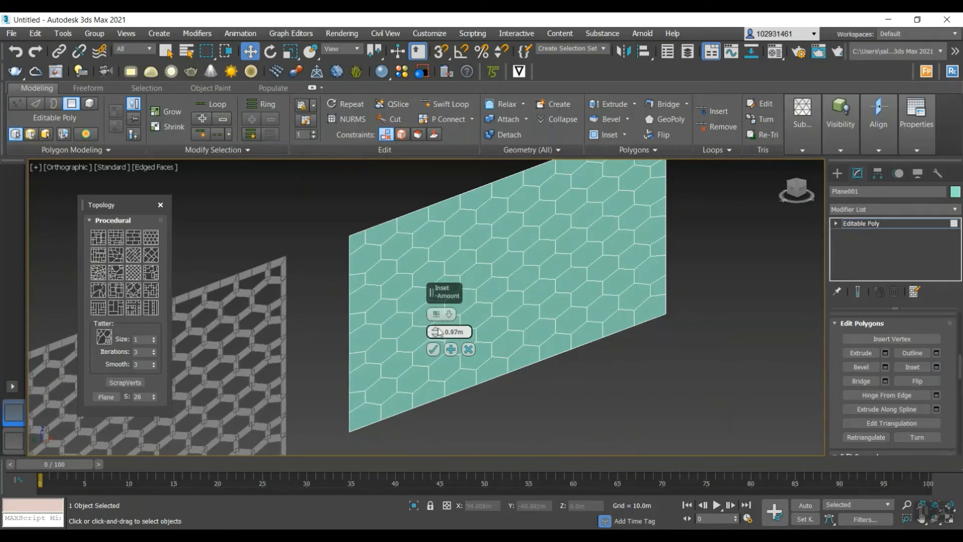
double_click(455, 332)
text(0.6)
key(Return)
scroll(456, 240, up, 3)
scroll(475, 236, down, 4)
scroll(485, 230, up, 3)
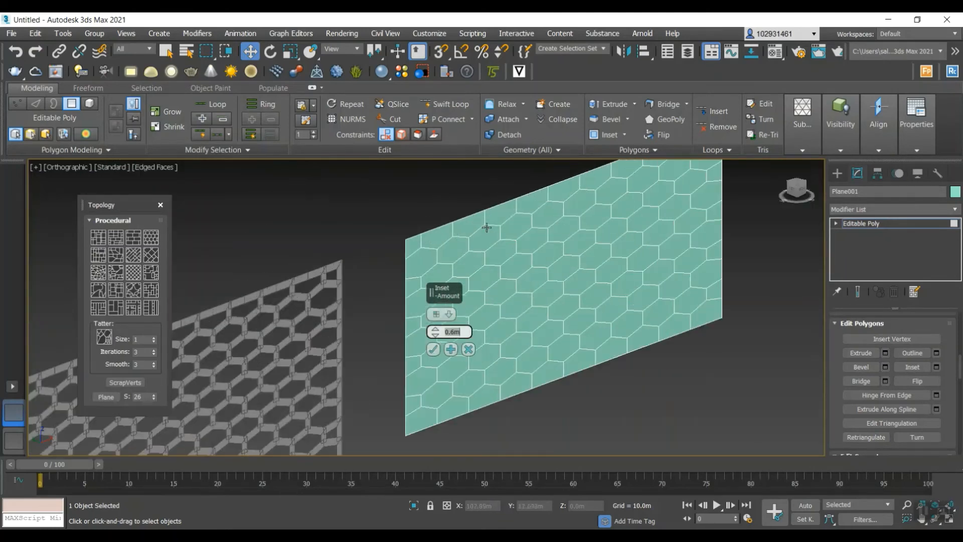
scroll(497, 208, down, 3)
scroll(612, 189, up, 5)
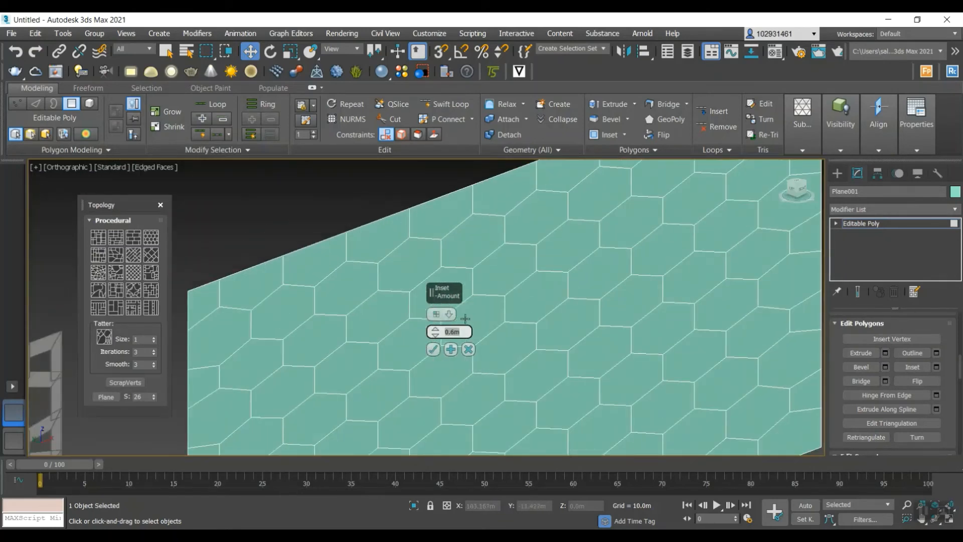
text(1)
key(Return)
text(10)
key(Return)
scroll(386, 236, up, 3)
scroll(503, 306, down, 5)
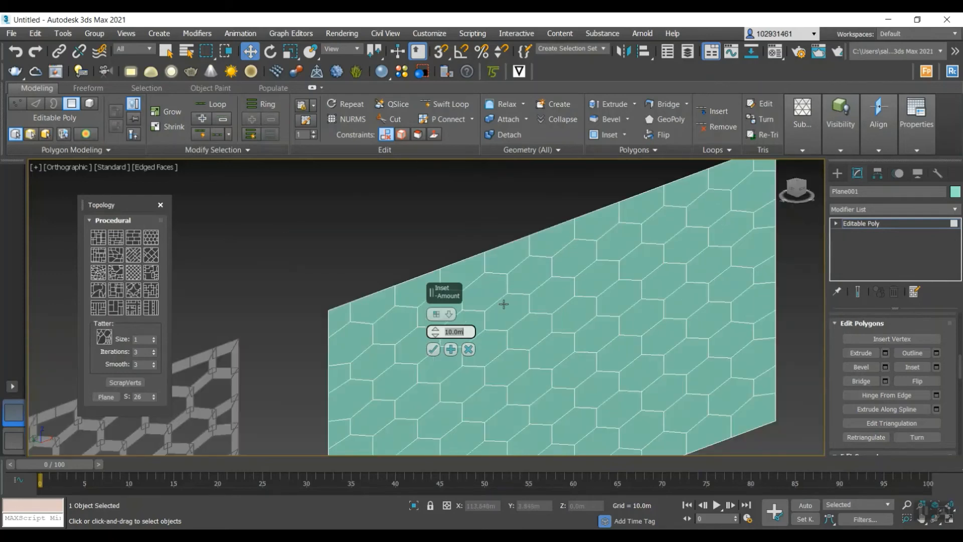
click(469, 351)
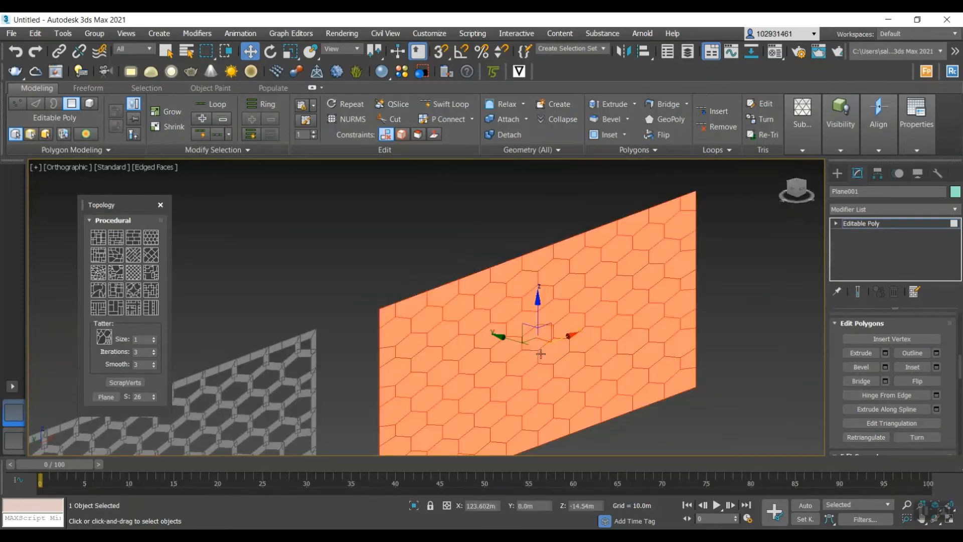
- Select all polygons of the hexagonal plane and inset each one individually by 0.6 m
click(936, 366)
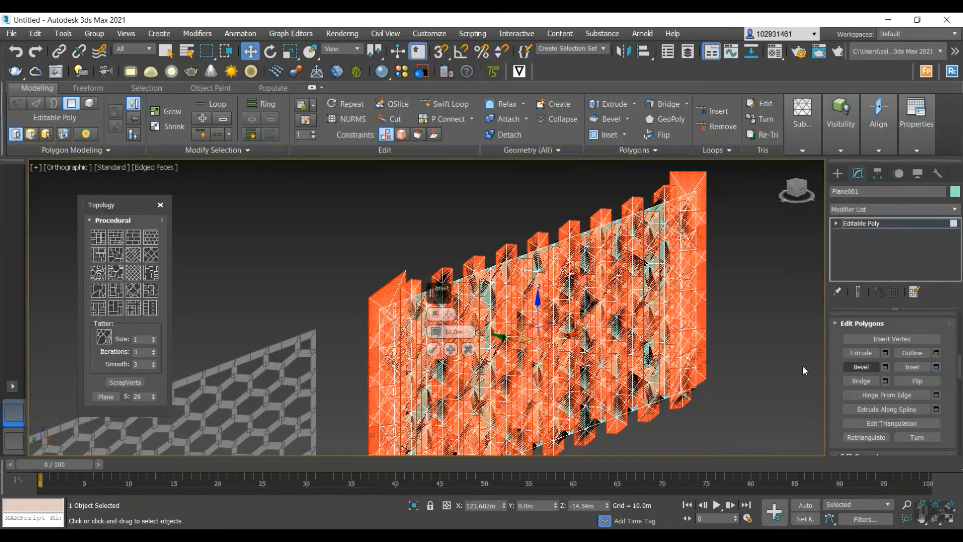
scroll(467, 333, up, 4)
double_click(466, 332)
text(0.6)
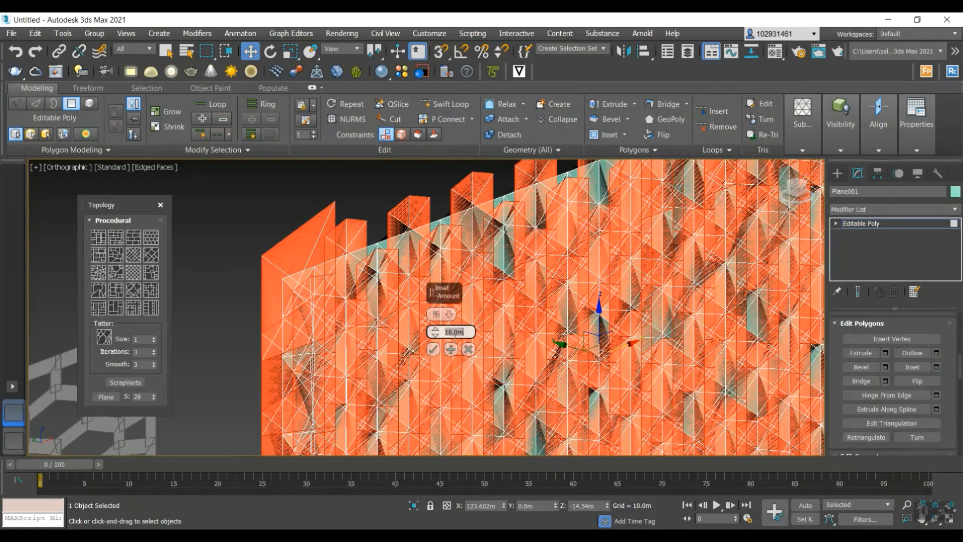
key(Return)
scroll(400, 274, up, 3)
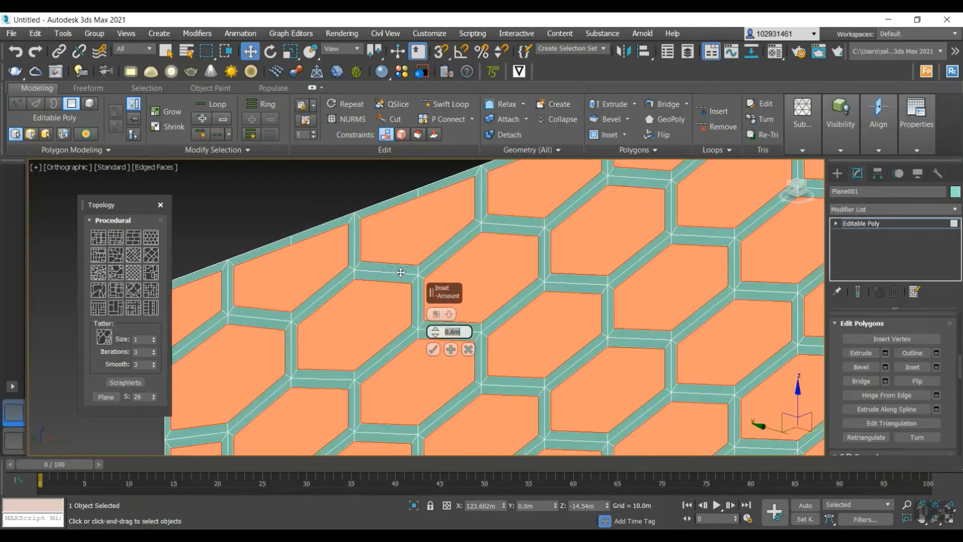
scroll(404, 276, down, 4)
mouse_move(417, 340)
alt+middle_down()
mouse_move(445, 354)
mouse_move(433, 350)
alt+middle_up()
scroll(526, 307, up, 3)
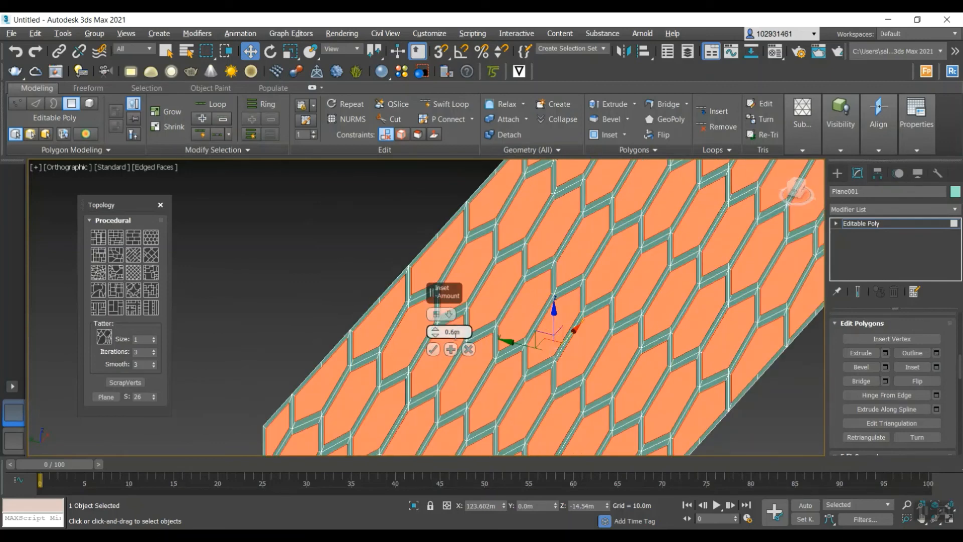
scroll(461, 369, down, 2)
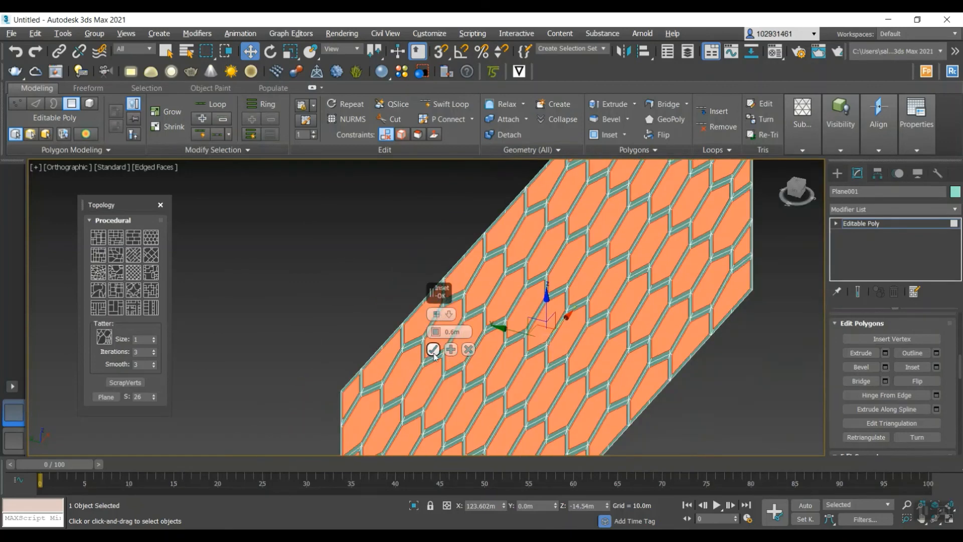
click(434, 349)
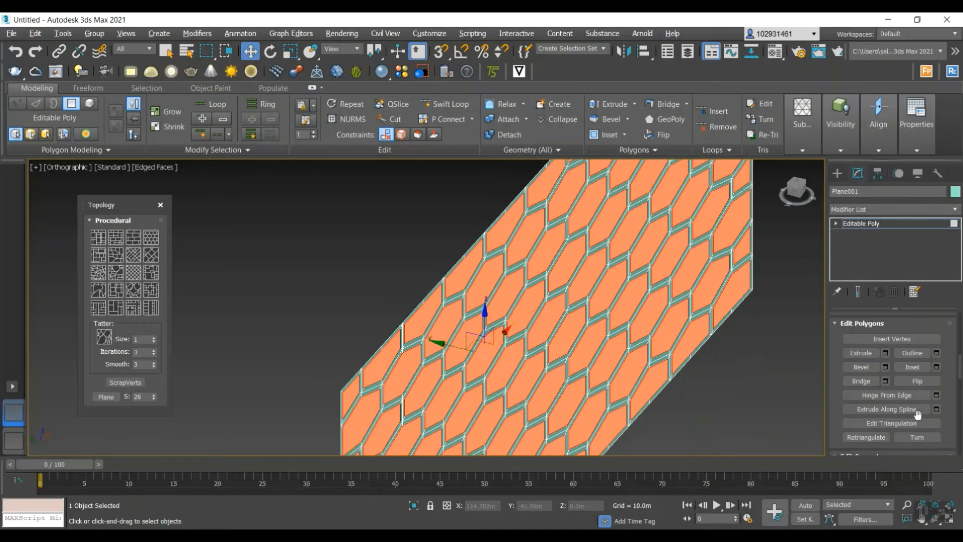
- Inset the selected hexagonal polygons a second time by 0.2 m
click(936, 367)
scroll(510, 291, up, 4)
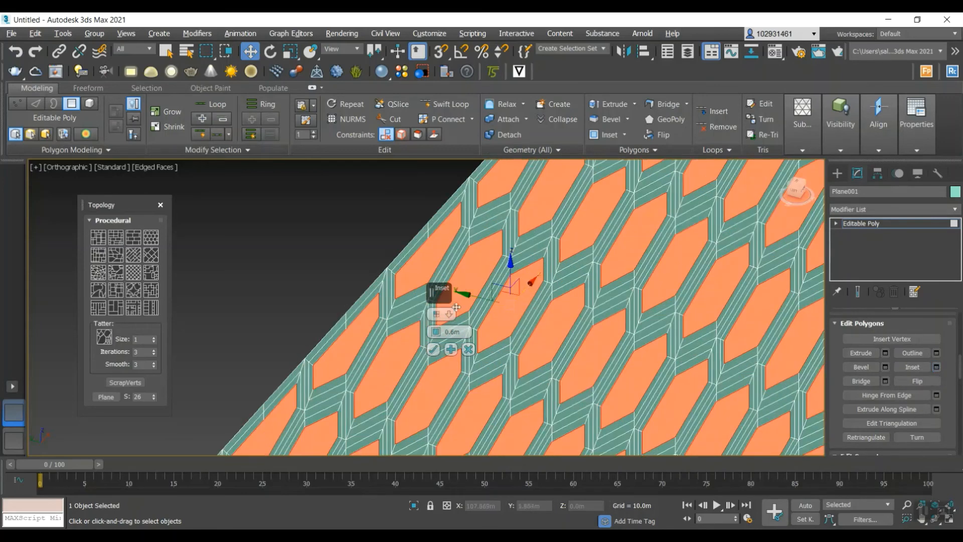
click(439, 335)
double_click(454, 330)
text(0)
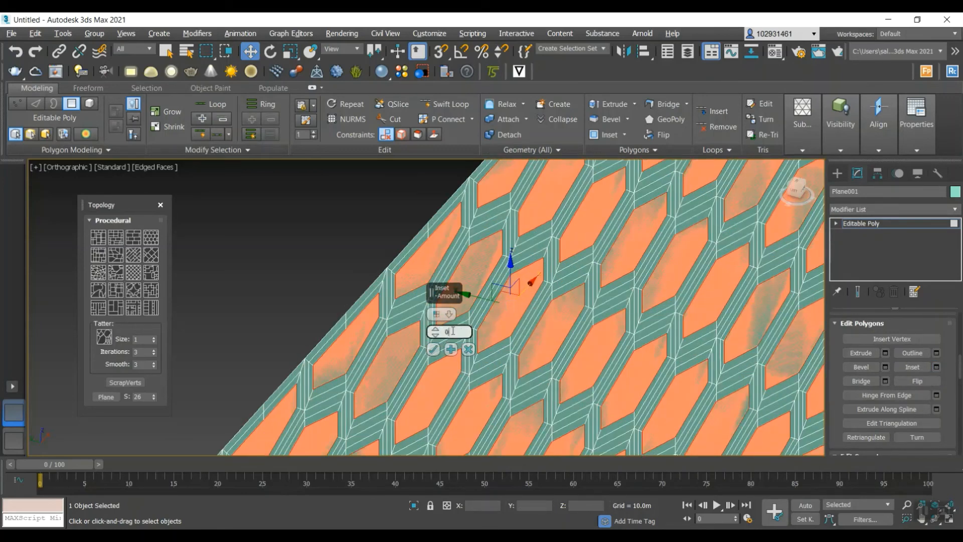
key(Return)
scroll(524, 274, up, 3)
scroll(524, 273, down, 4)
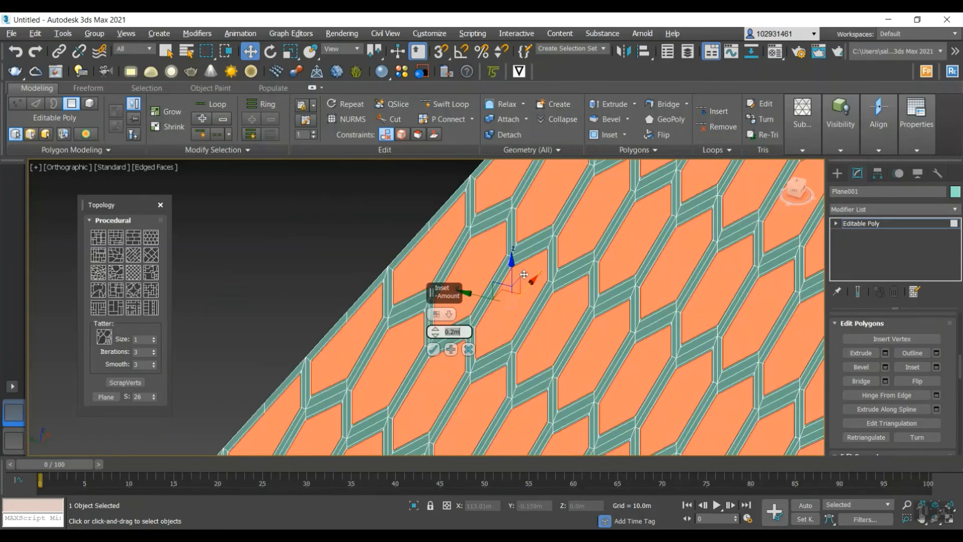
scroll(512, 306, down, 6)
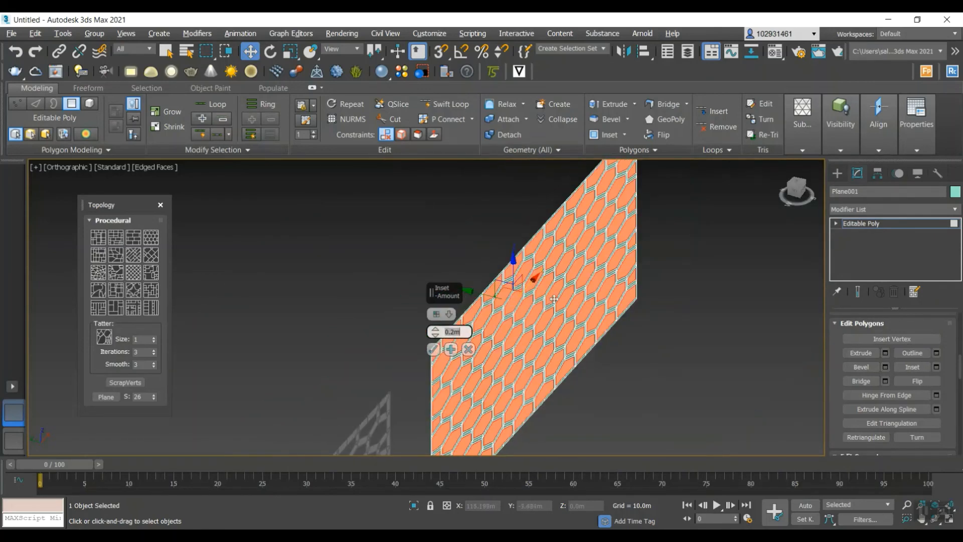
click(432, 350)
- Move the selected inner polygons slightly along the Y axis to offset them from the surrounding frame
scroll(427, 353, up, 5)
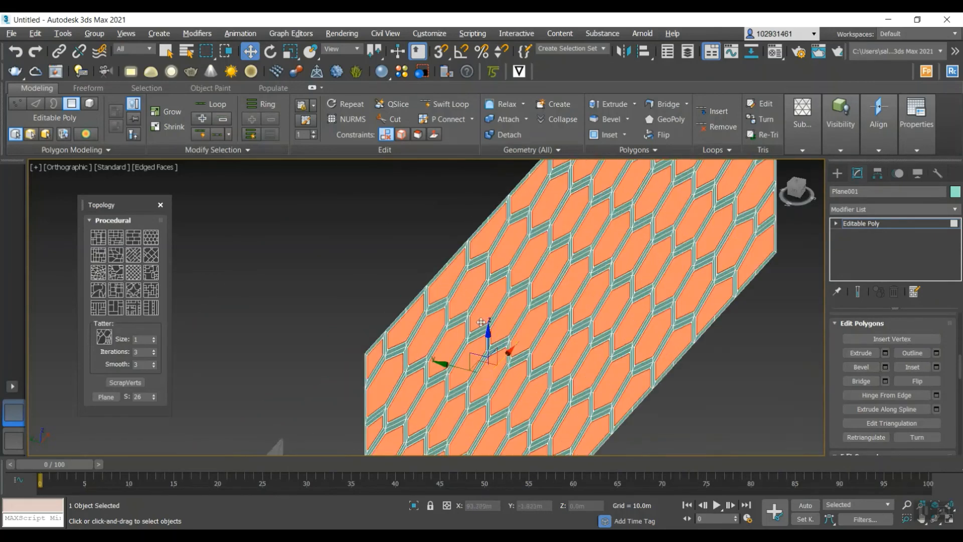
drag(425, 352, 430, 357)
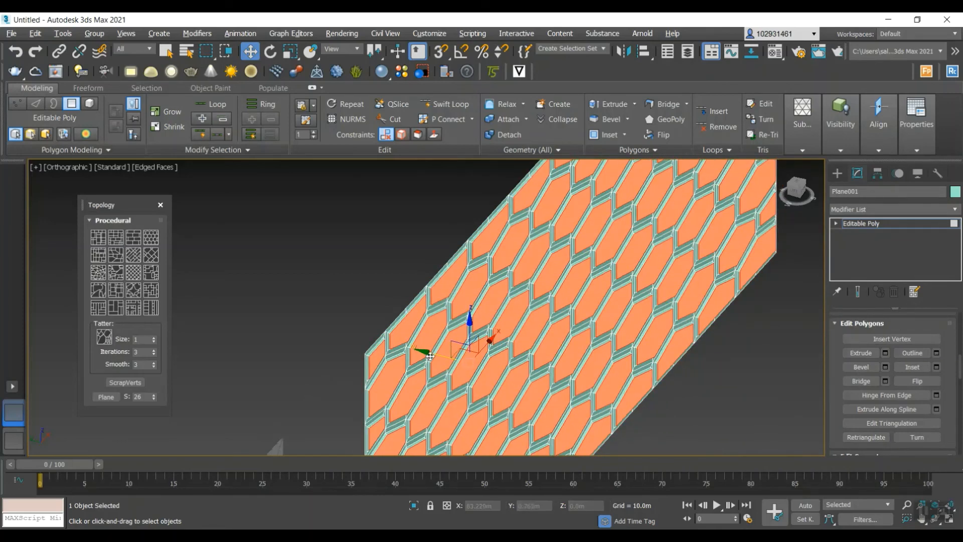
scroll(767, 301, down, 2)
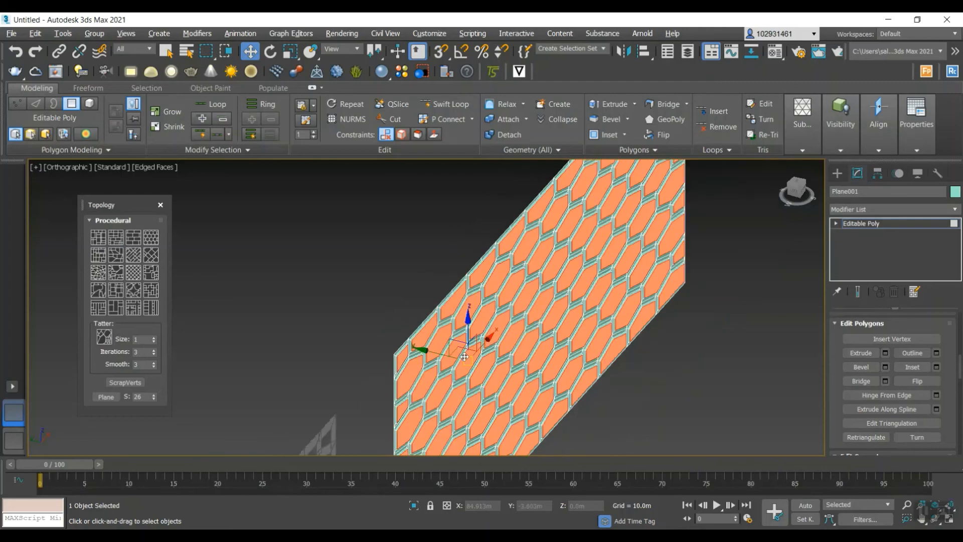
- Add a TurboSmooth modifier to the inset hexagonal plane
click(907, 213)
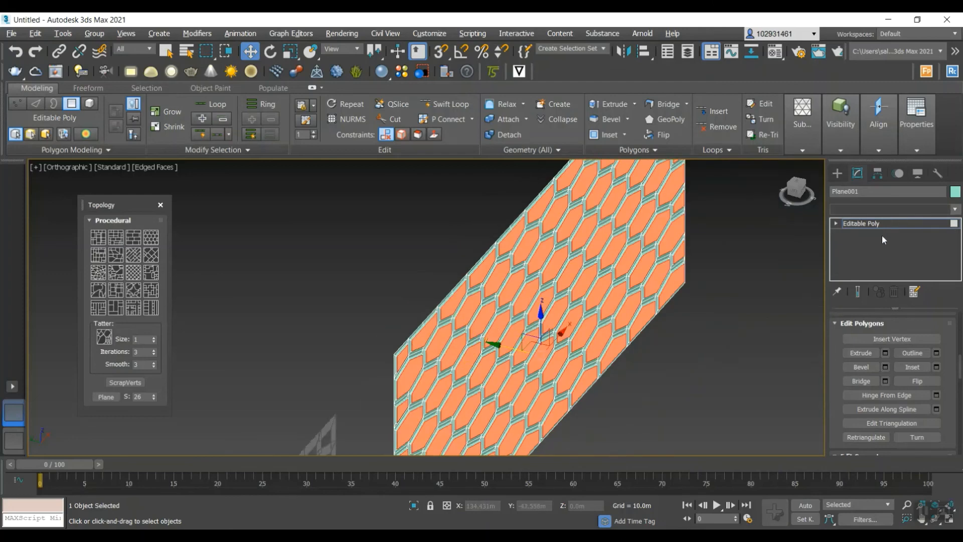
click(891, 210)
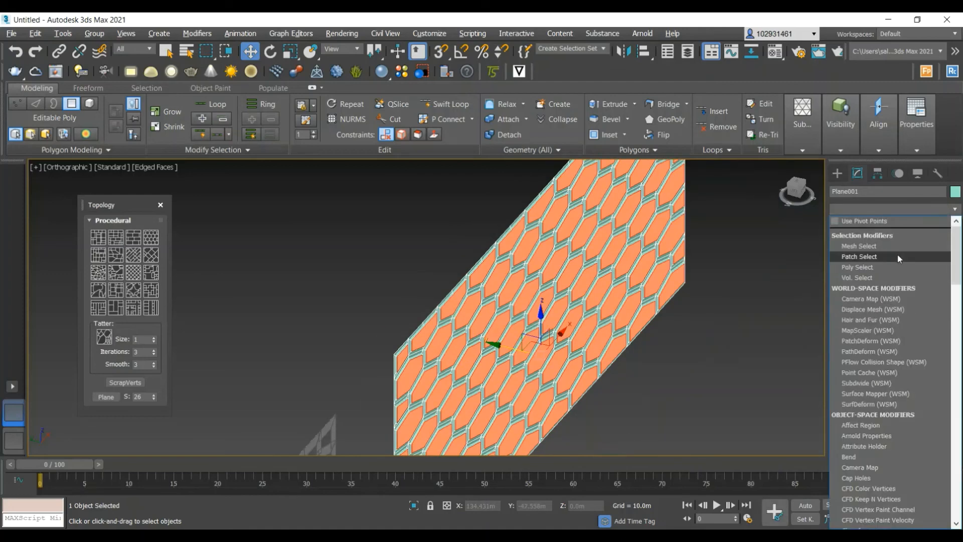
text(th)
click(877, 243)
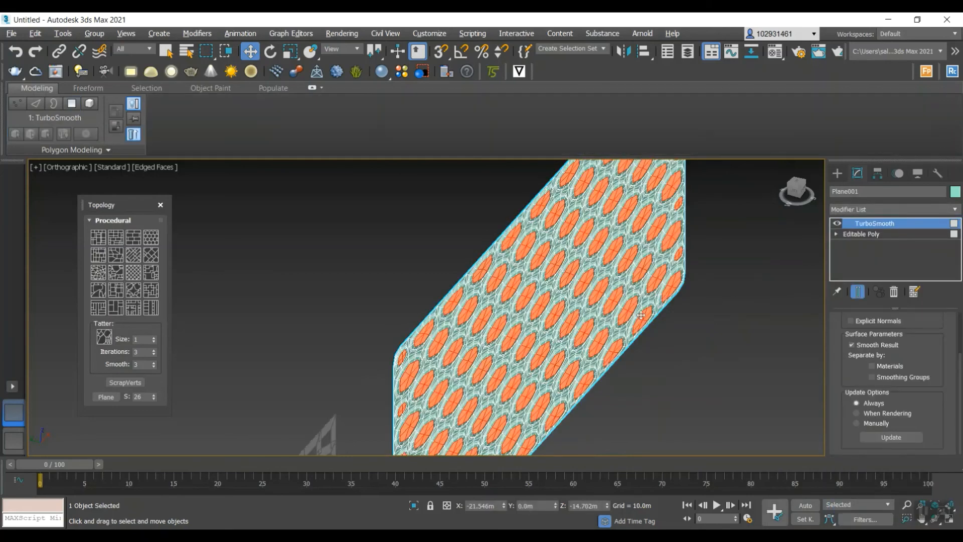
scroll(919, 342, up, 3)
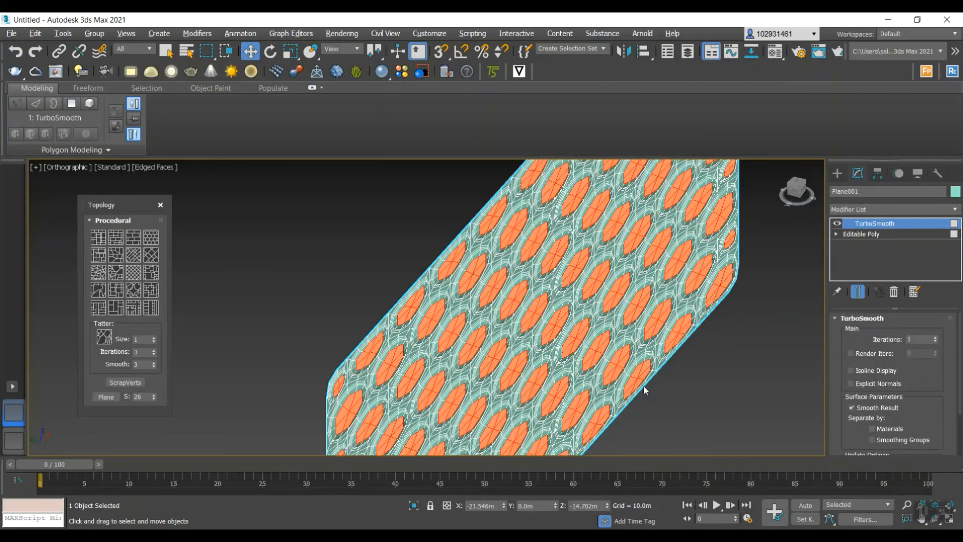
alt+middle_drag(643, 387, 634, 375)
- Turn off the Edged Faces display in the viewport to show the smoothed panel in plain shading
click(165, 167)
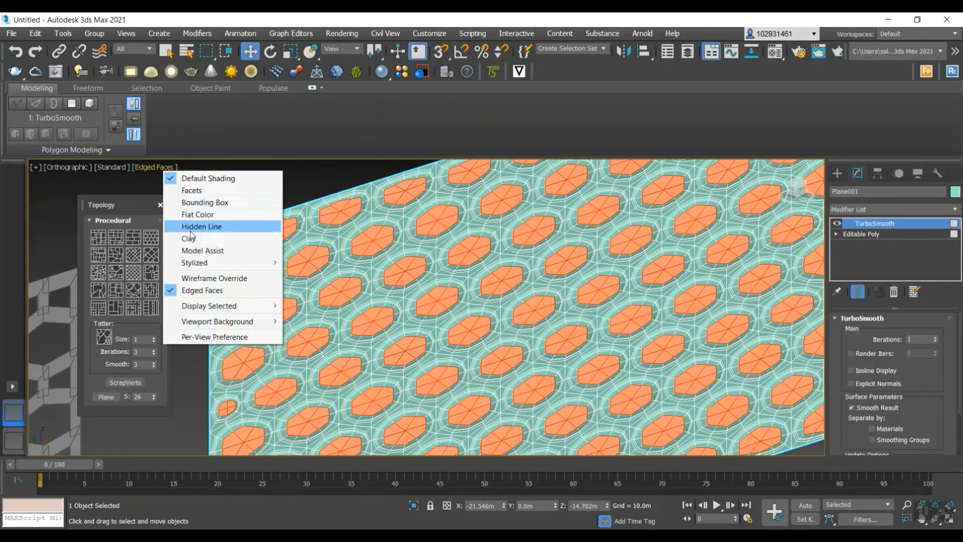
click(200, 288)
alt+middle_drag(200, 288, 381, 255)
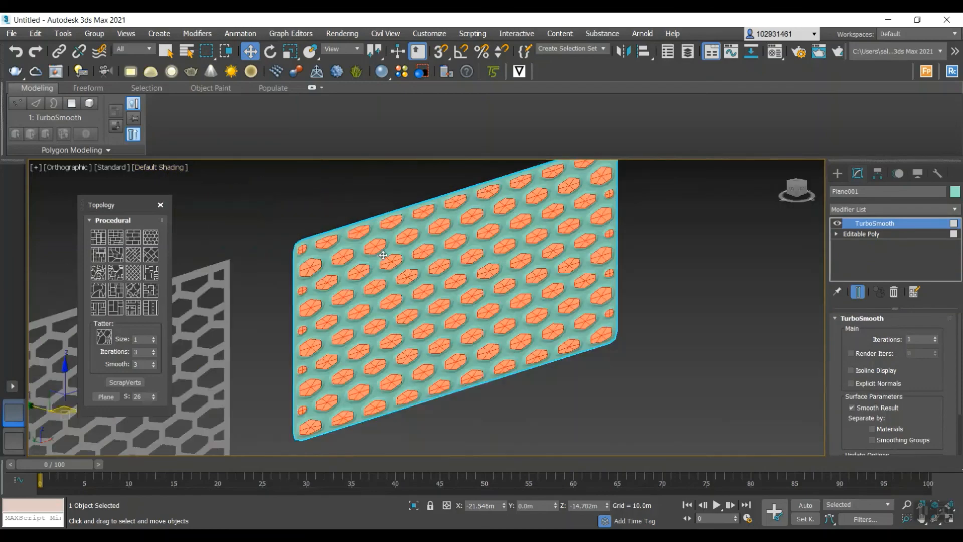
scroll(451, 244, up, 2)
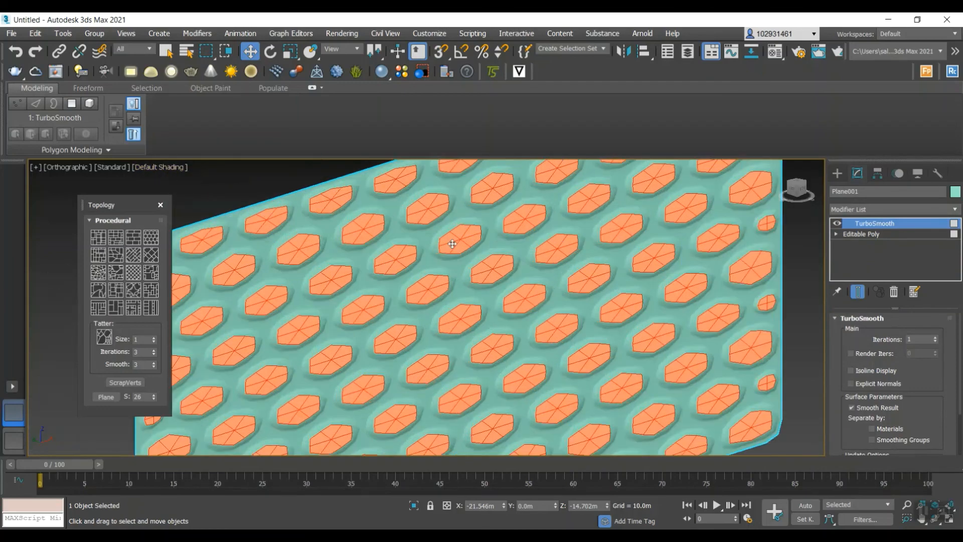
- Leave the Editable Poly's polygon level and return to the TurboSmooth modifier
click(842, 237)
key(4)
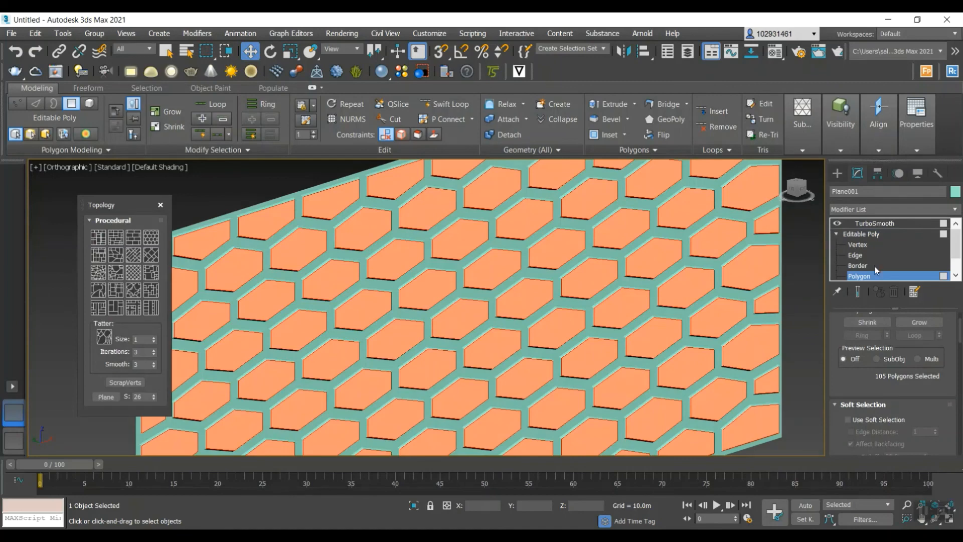
click(861, 234)
click(874, 223)
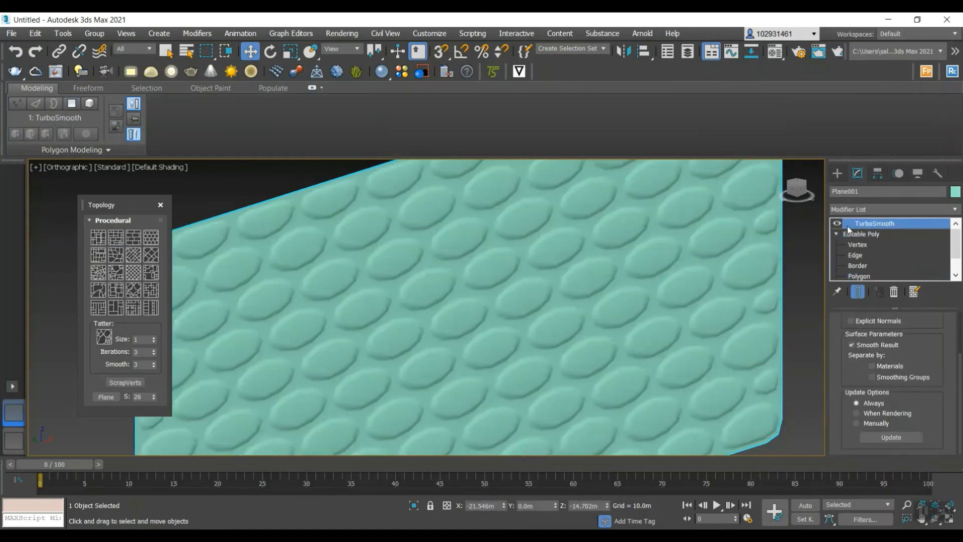
scroll(649, 283, down, 8)
scroll(649, 284, up, 7)
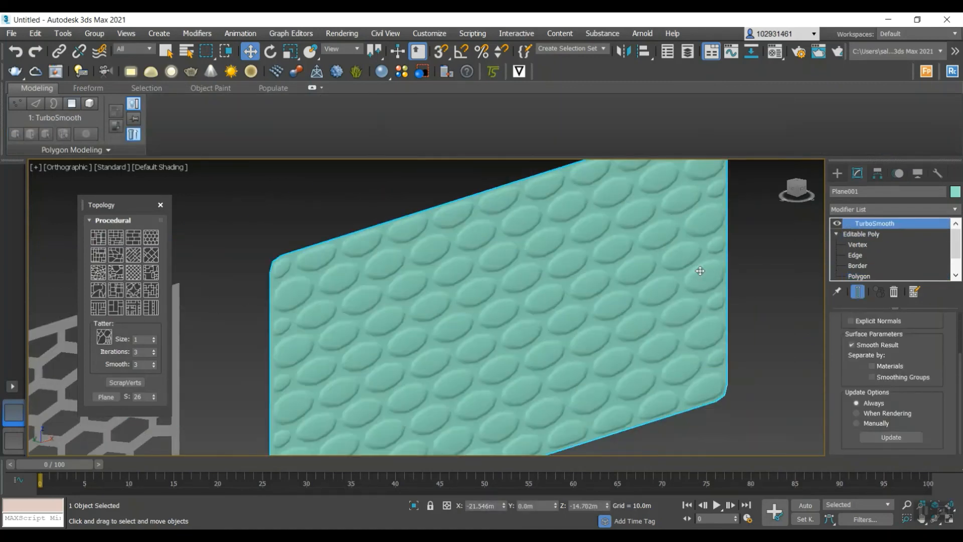
- Set the TurboSmooth iterations to 3 and inspect the smoothed panel up close
scroll(918, 349, up, 2)
double_click(922, 341)
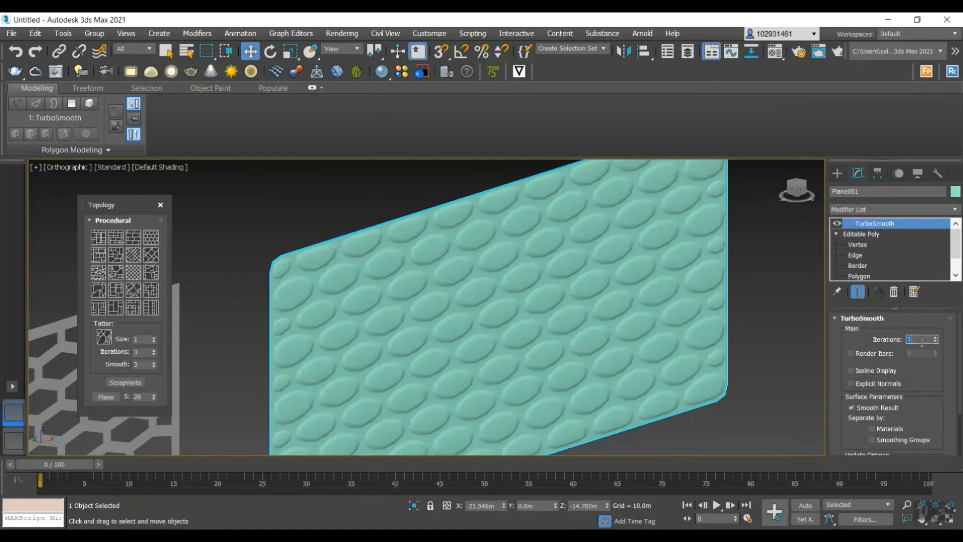
scroll(655, 330, up, 5)
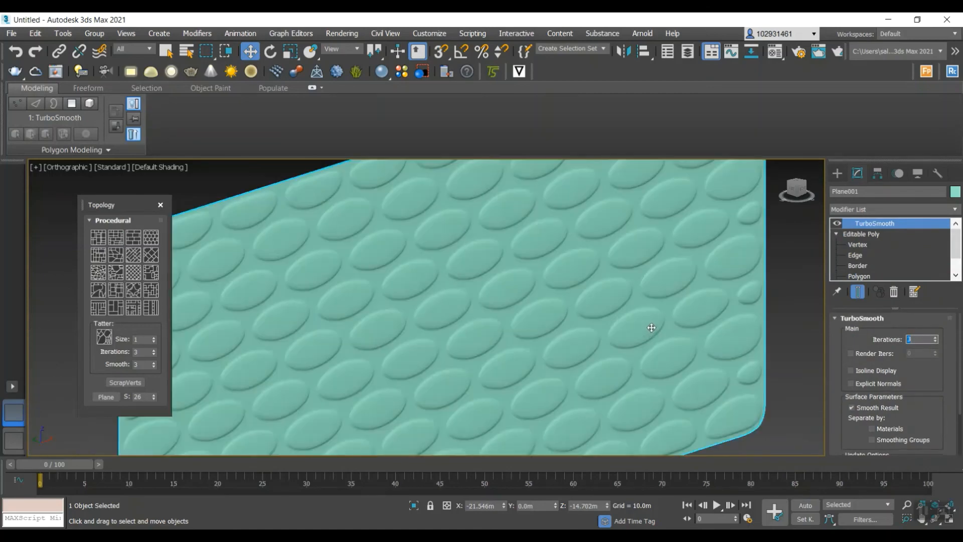
scroll(651, 327, down, 5)
scroll(712, 359, up, 3)
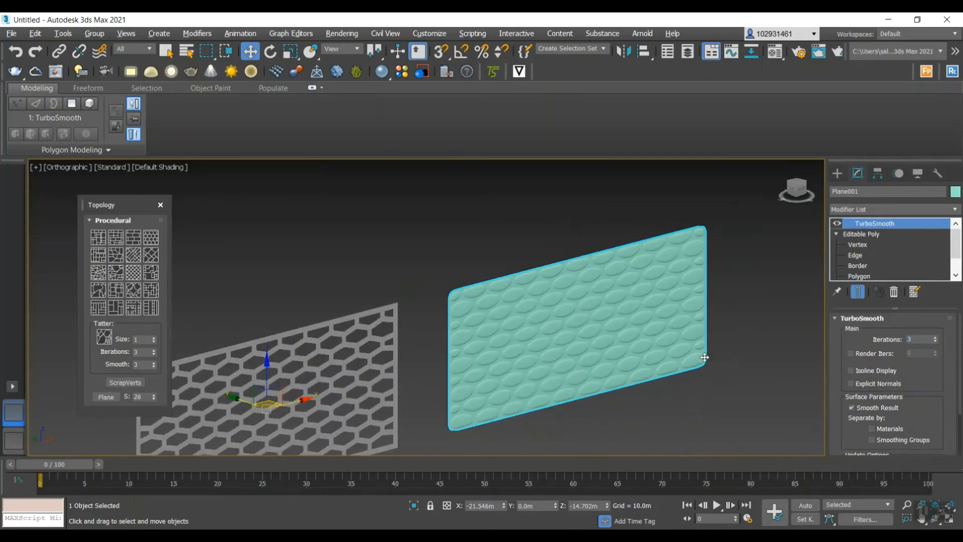
scroll(677, 319, down, 2)
scroll(693, 265, up, 5)
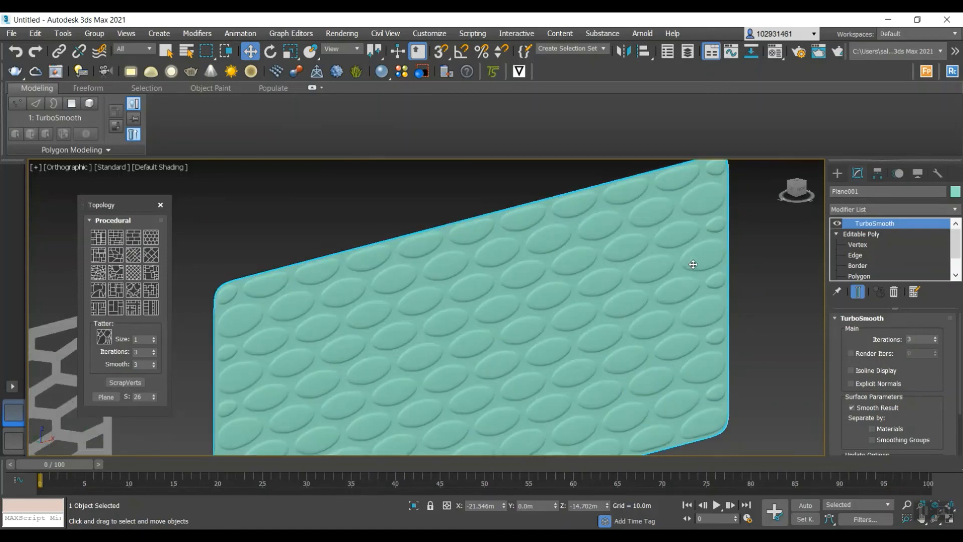
scroll(693, 271, down, 5)
scroll(692, 276, up, 5)
scroll(708, 301, down, 3)
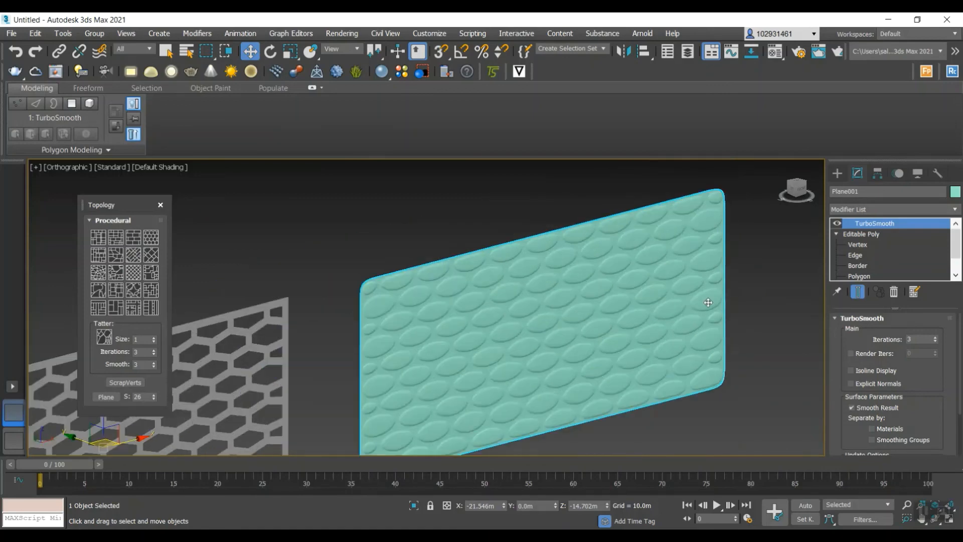
- Deselect the smoothed panel and view it beside the lattice panel
click(743, 311)
scroll(750, 320, down, 2)
scroll(750, 324, up, 1)
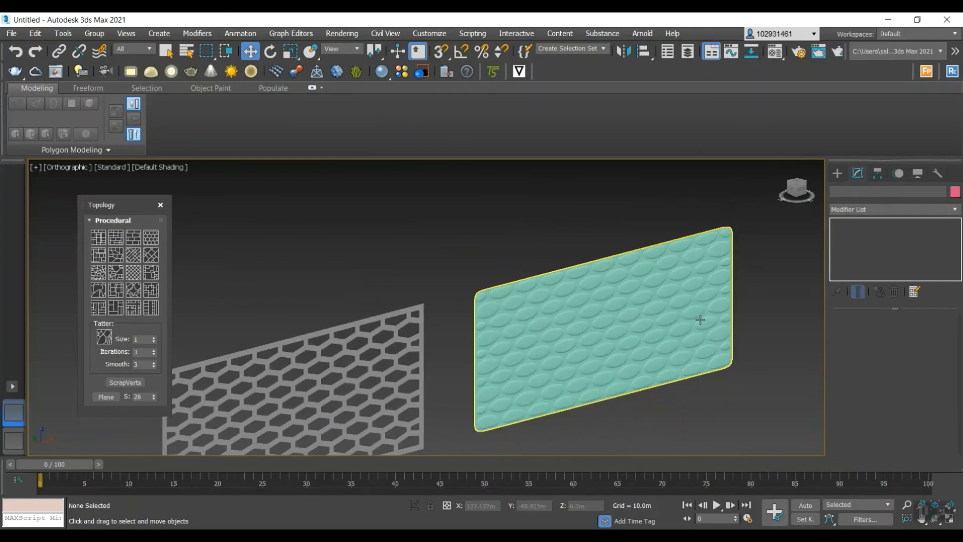
scroll(658, 352, up, 1)
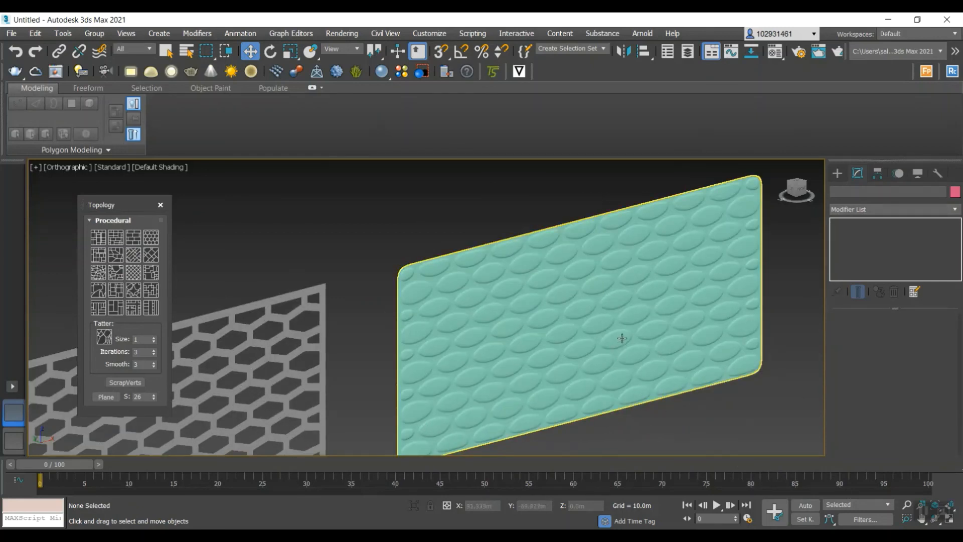
scroll(622, 338, down, 2)
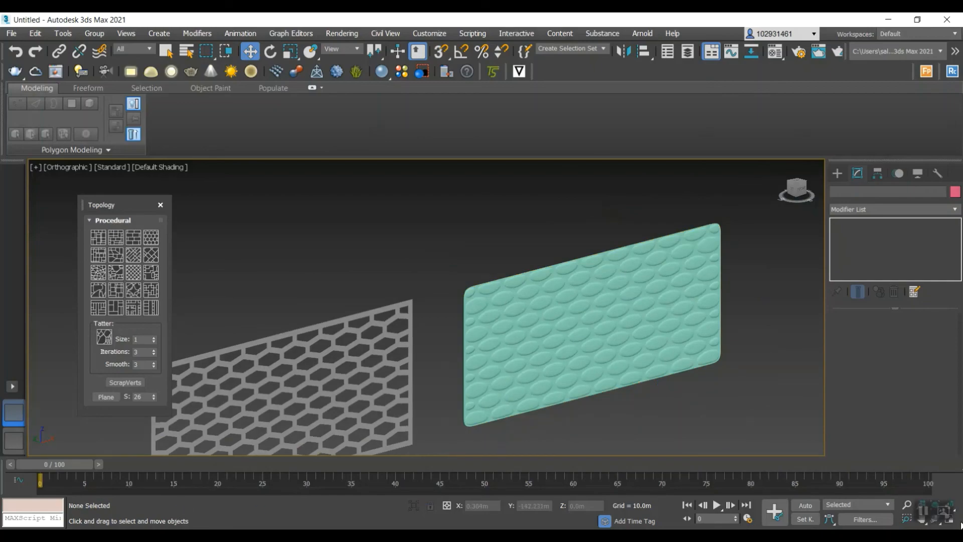